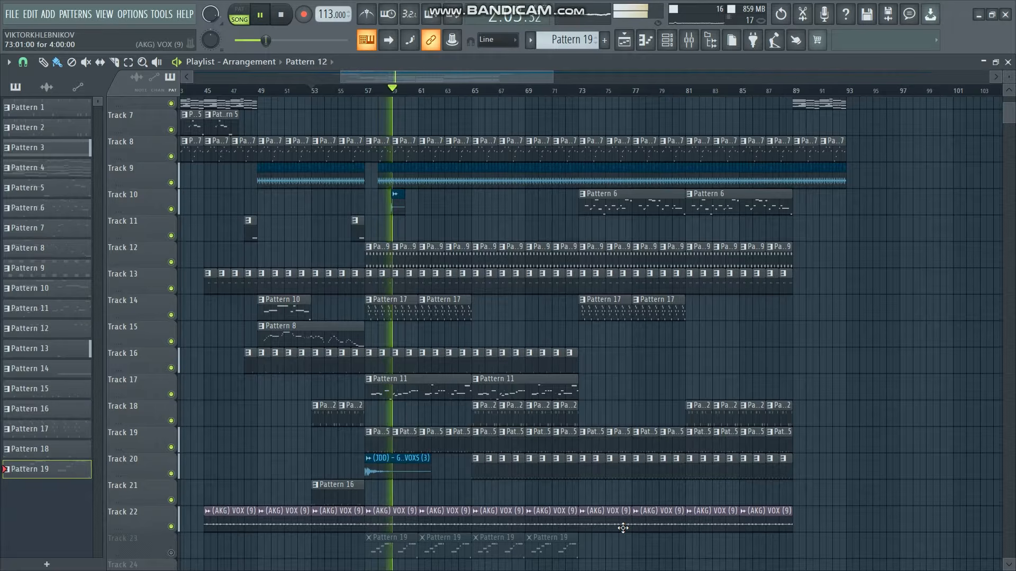
Review the audio clip settings of (AKG) VOX (9) on Track 22 and of (JDD) - FFG(LOOPS)_02 on Track 3.
double_click(622, 528)
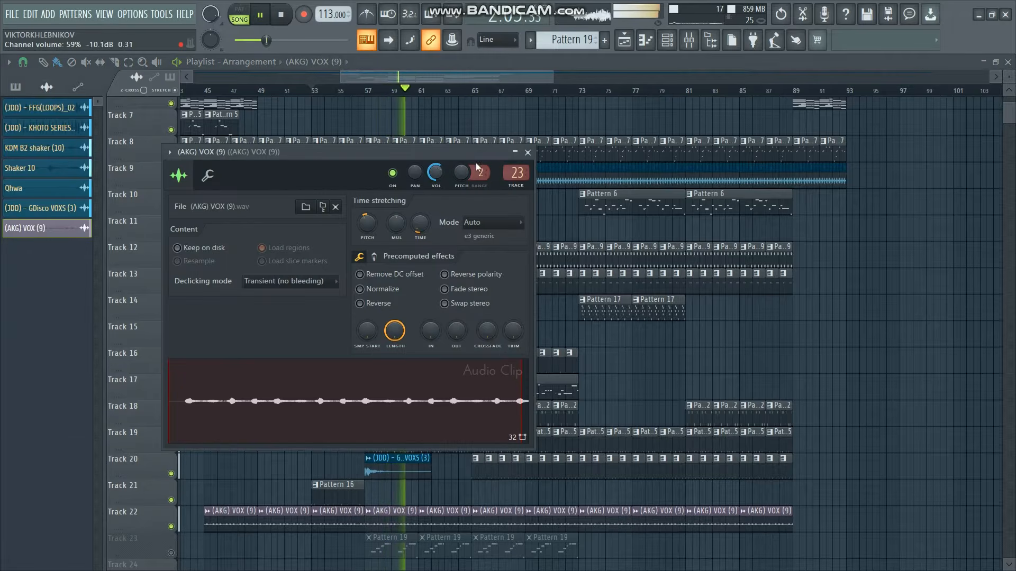
click(527, 152)
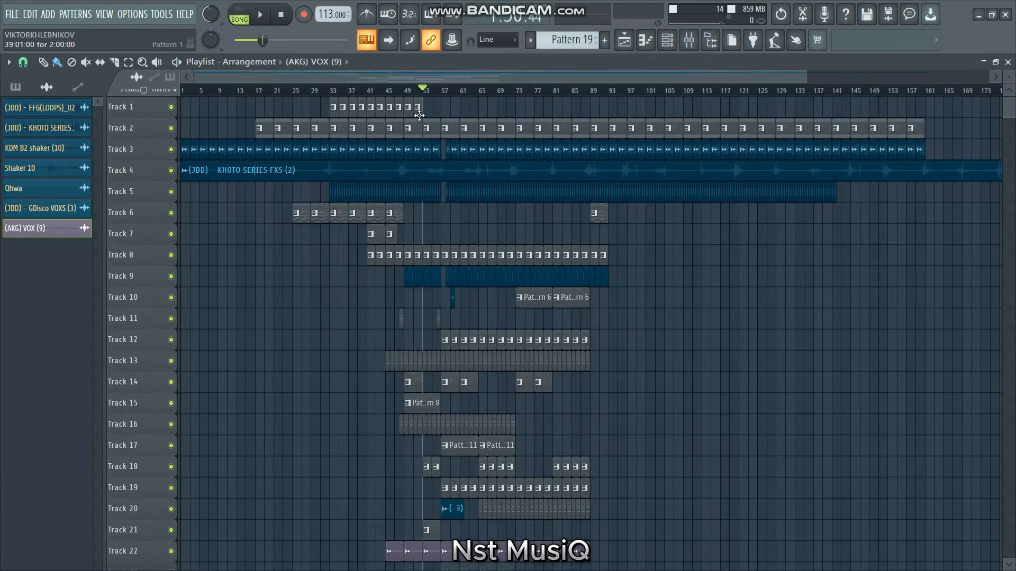
drag(182, 98, 454, 287)
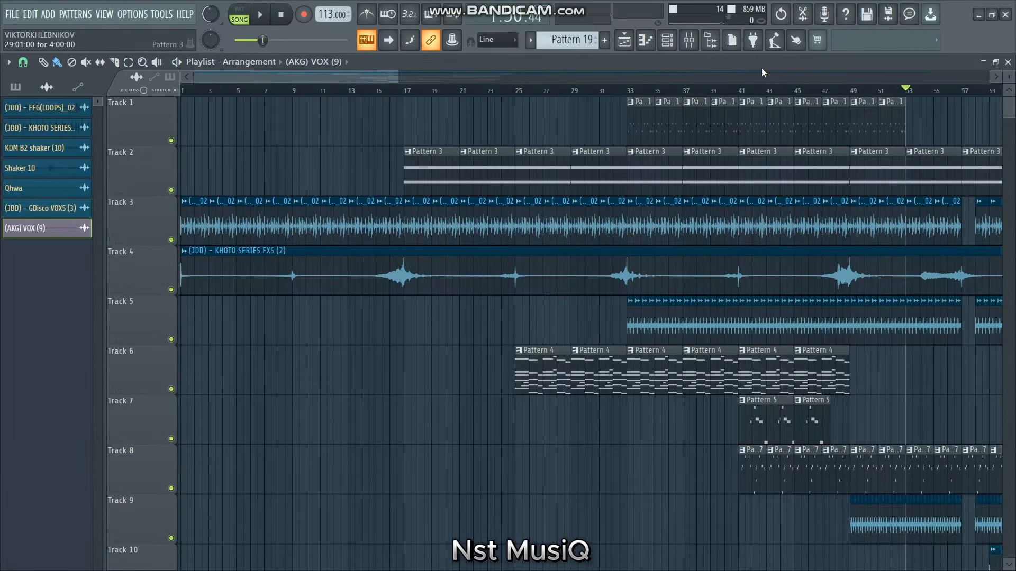
double_click(266, 220)
drag(452, 169, 440, 126)
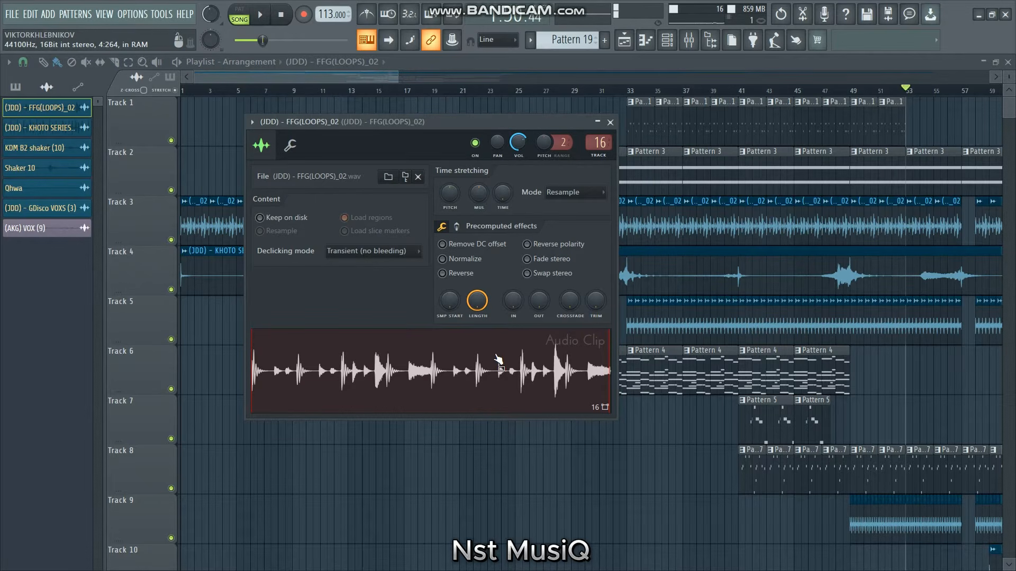
drag(518, 144, 518, 151)
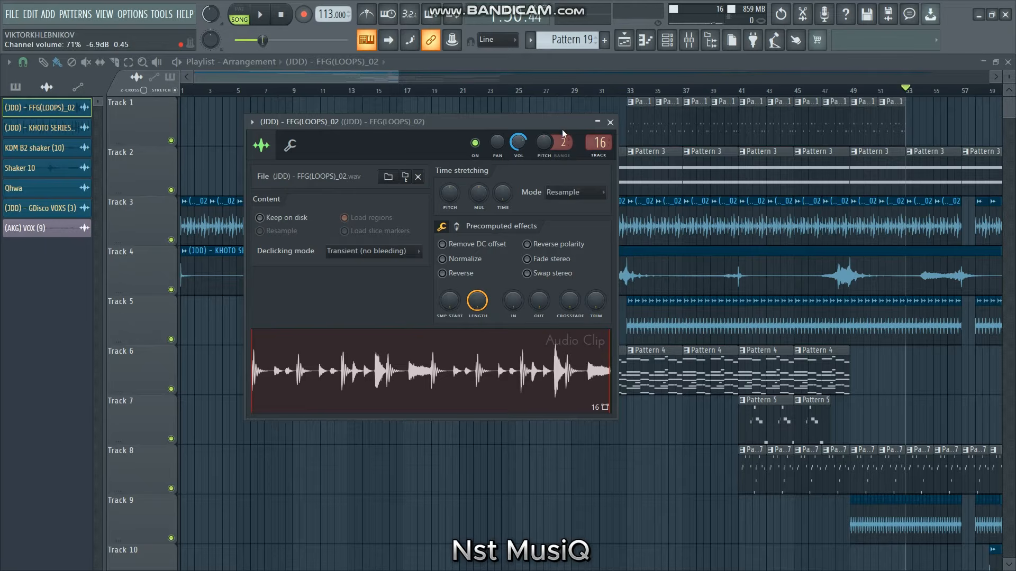
click(610, 122)
Review the audio clip settings of (JDD) - KHOTO SERIES FXS (2) on Track 4.
ctrl+right_click(436, 128)
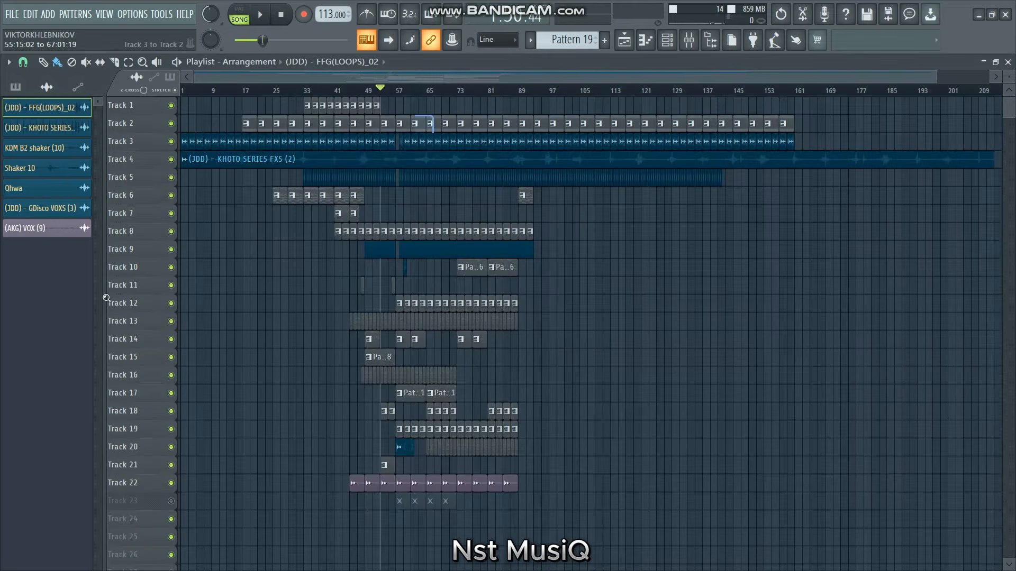
ctrl+right_click(106, 298)
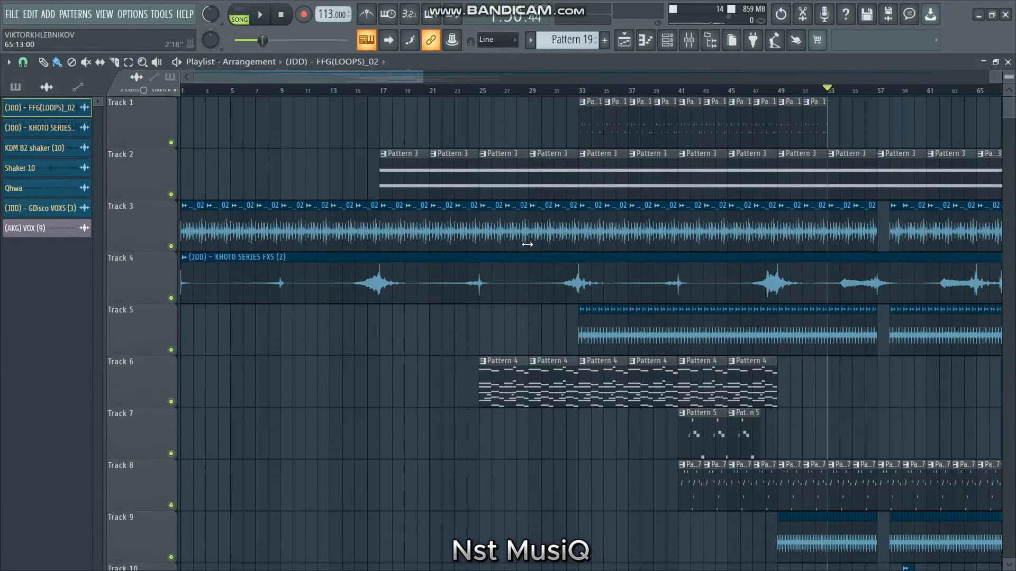
double_click(408, 277)
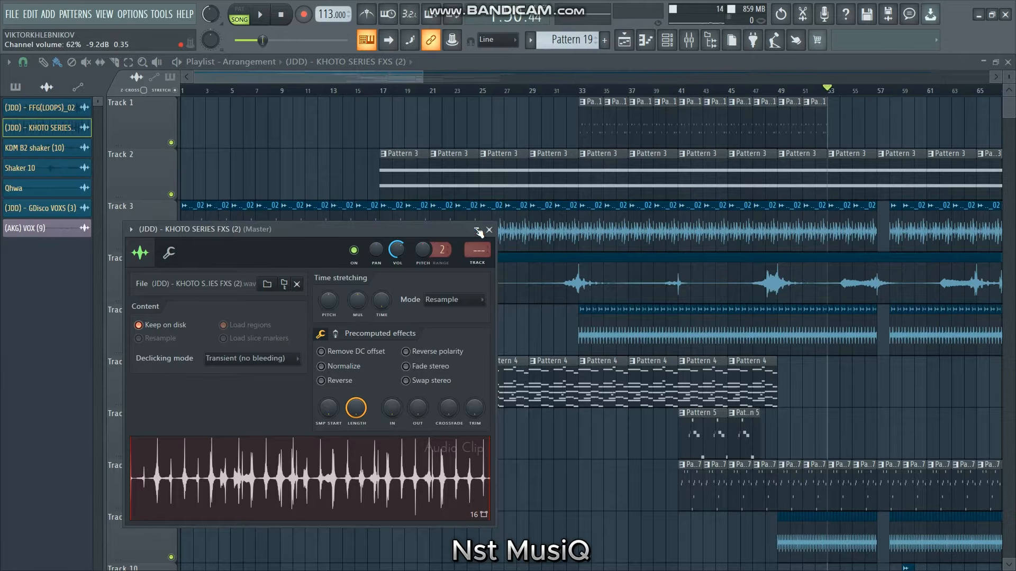
click(489, 230)
Examine how the clips and patterns are laid out across the whole playlist arrangement.
drag(415, 79, 401, 131)
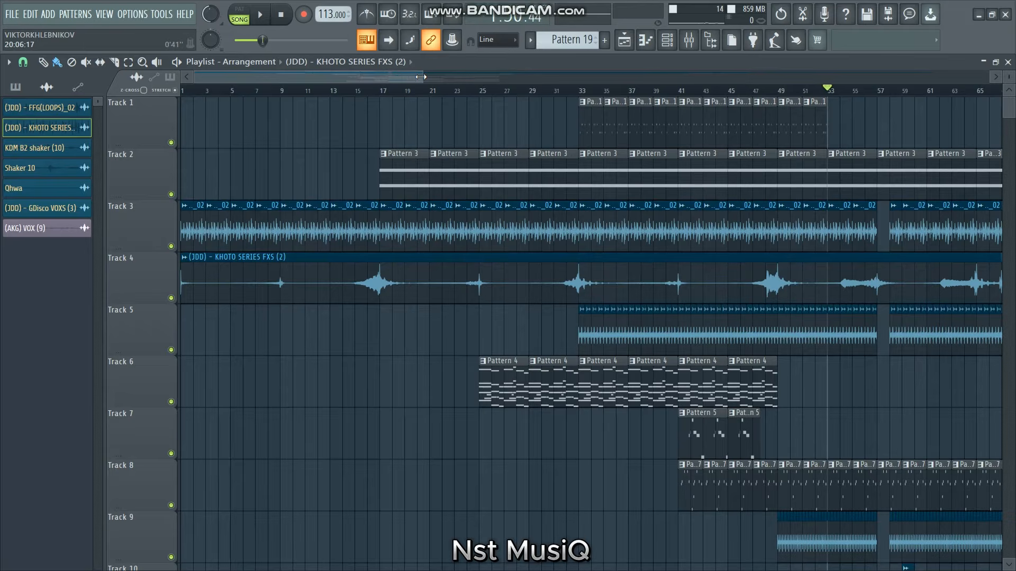
drag(421, 78, 1006, 205)
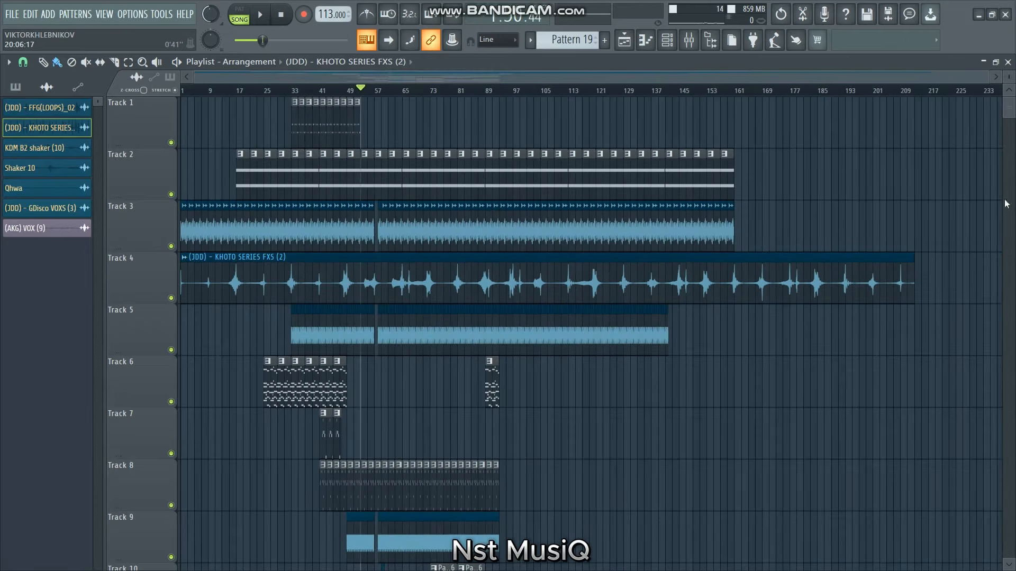
drag(599, 256, 529, 381)
drag(852, 159, 564, 410)
ctrl+right_click(750, 376)
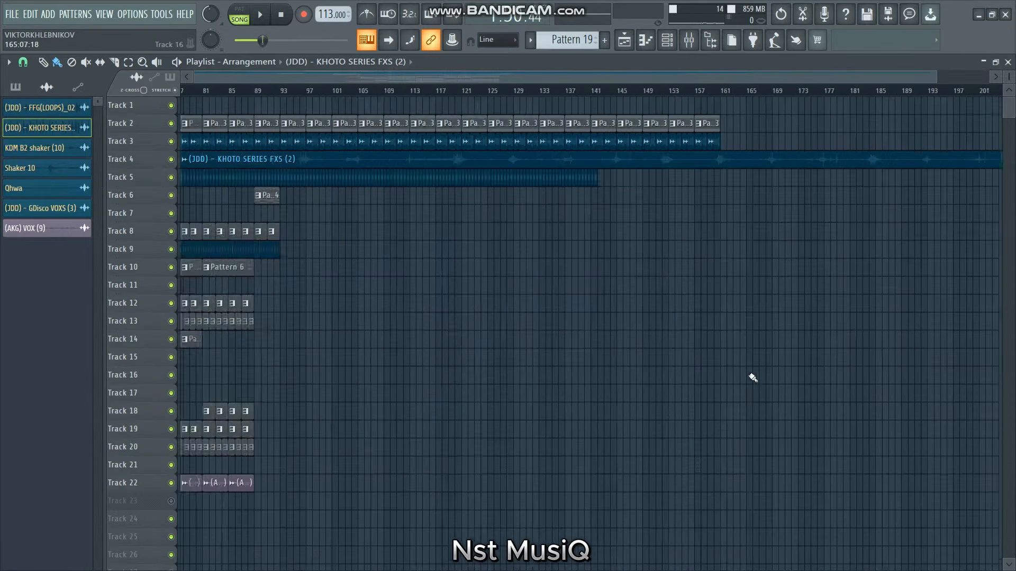
drag(1009, 78, 1009, 54)
drag(629, 151, 228, 492)
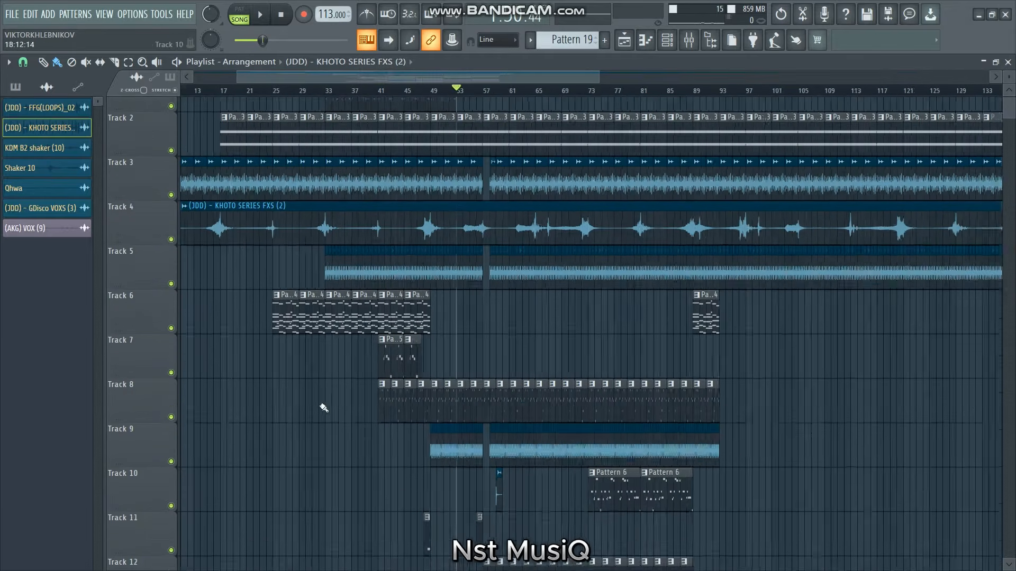
drag(509, 81, 353, 81)
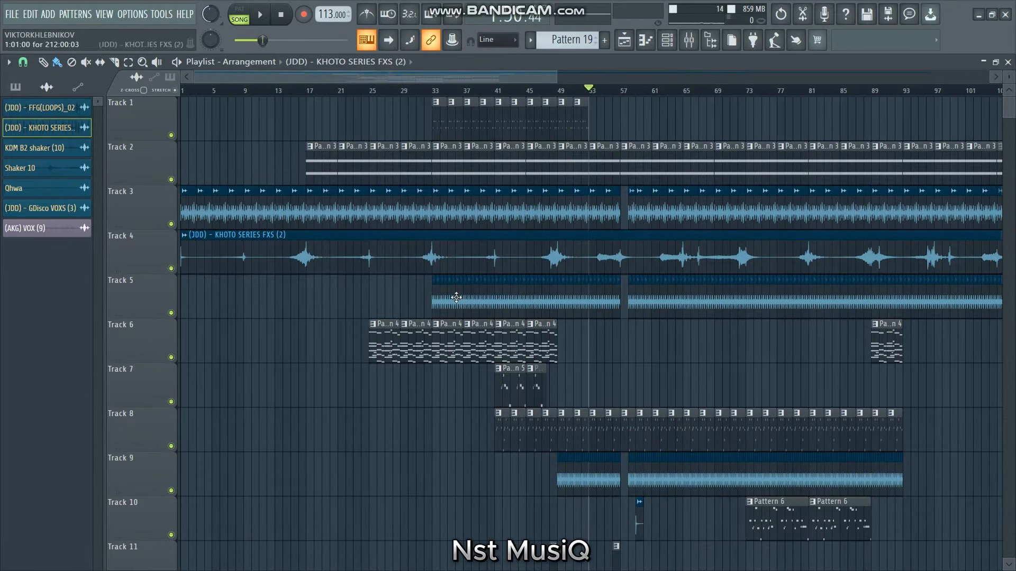
drag(256, 161, 466, 298)
Open Pattern 3 from Track 2 in the piano roll and enlarge its note area.
double_click(438, 216)
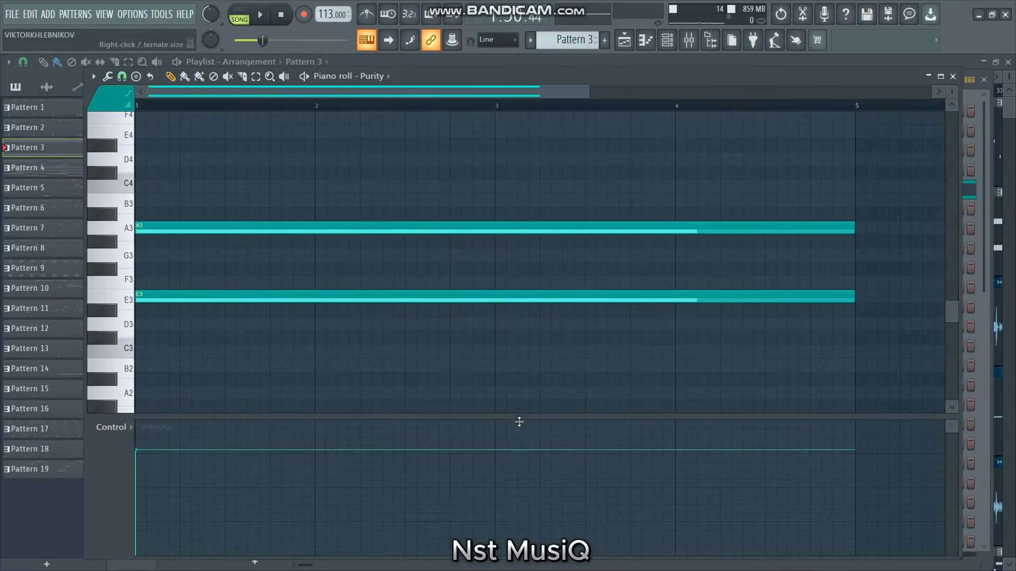
drag(516, 422, 518, 484)
Open the Purity instrument from the channel rack and show its preset browser.
click(659, 47)
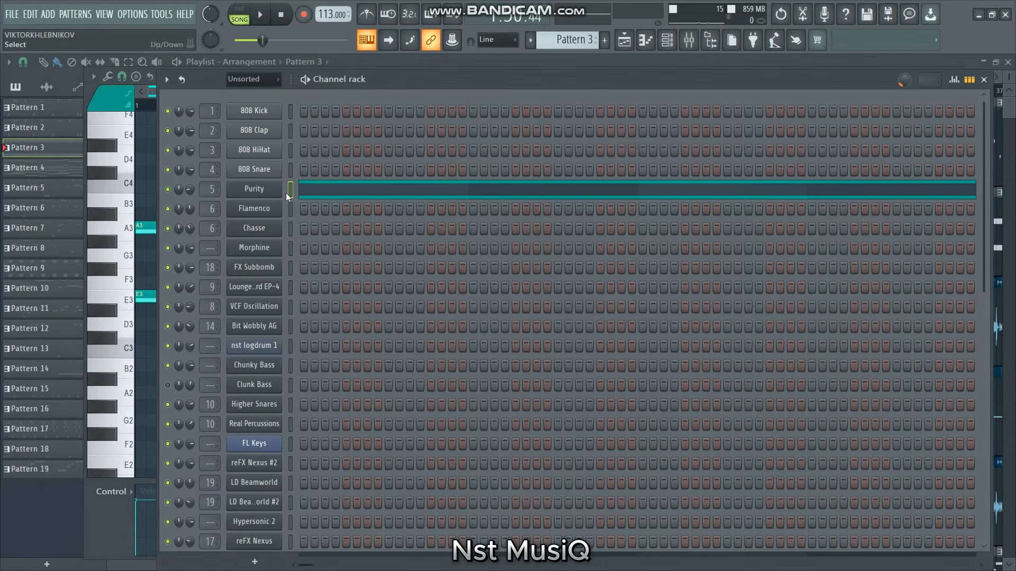
click(261, 190)
click(304, 116)
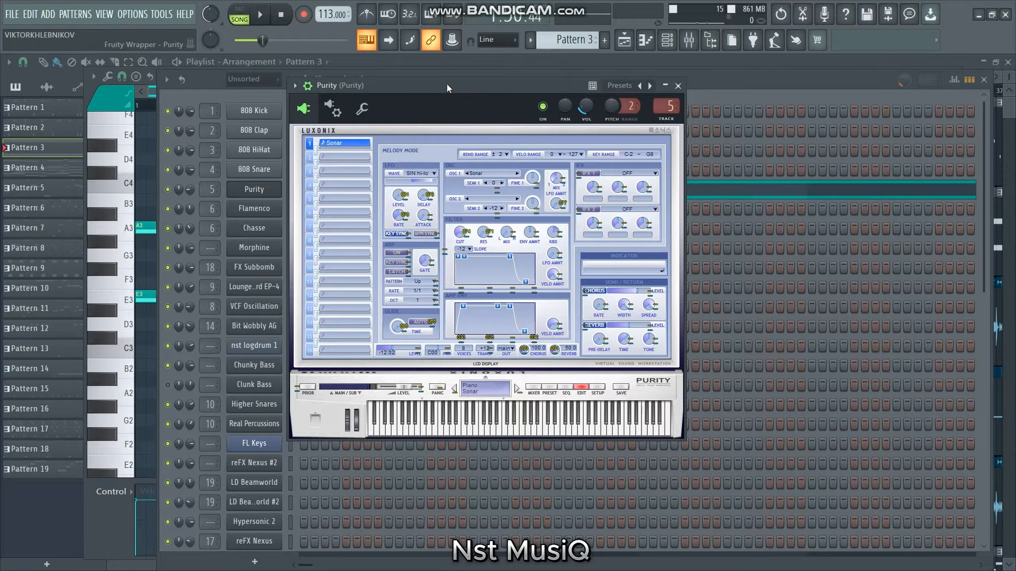
drag(446, 84, 410, 77)
click(510, 381)
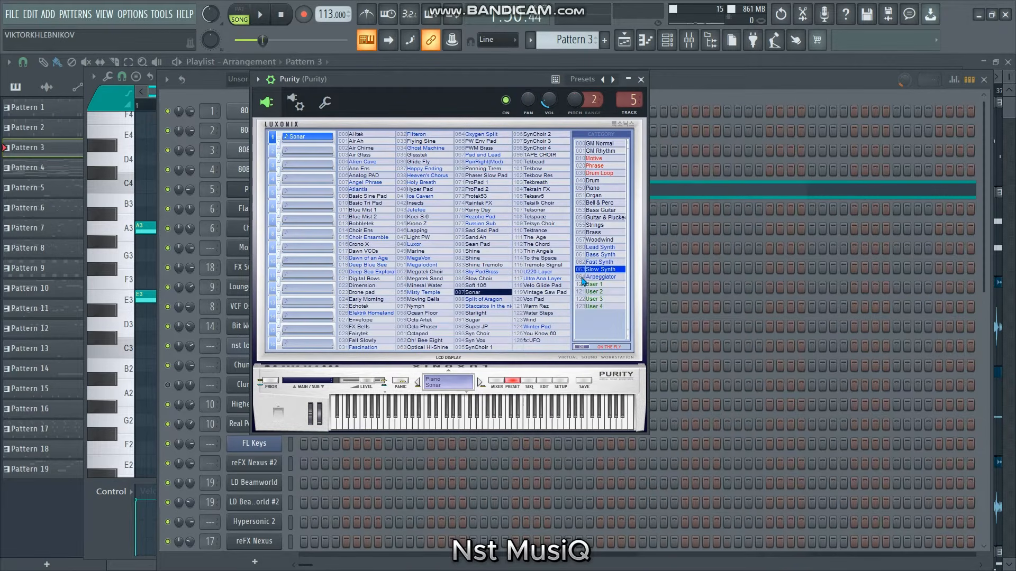
click(325, 103)
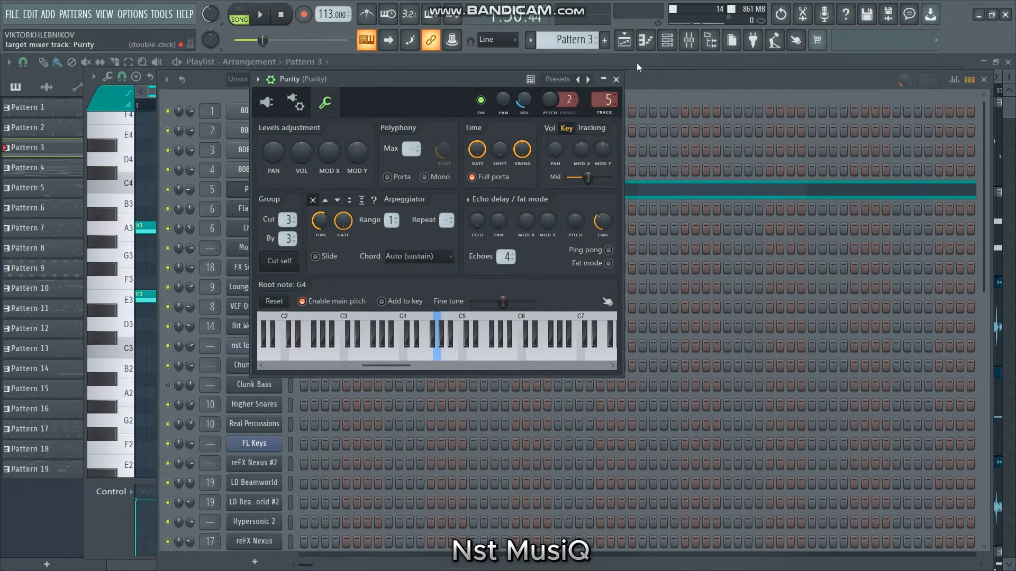
click(689, 40)
click(936, 104)
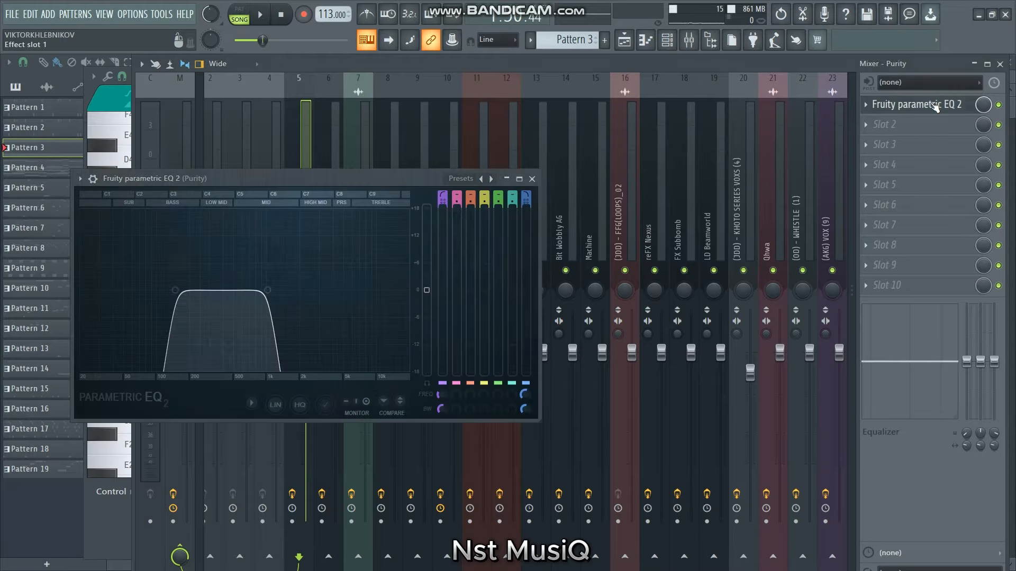
Play back Pattern 3 in the Purity piano roll to hear its notes, and stop playback.
click(645, 39)
drag(583, 98, 694, 97)
click(263, 15)
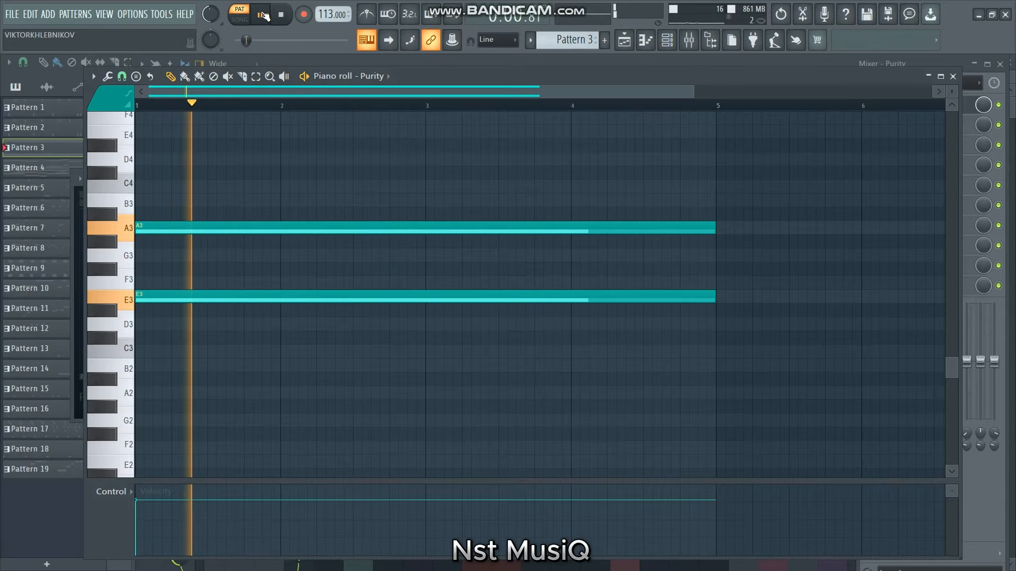
right_click(210, 16)
click(225, 23)
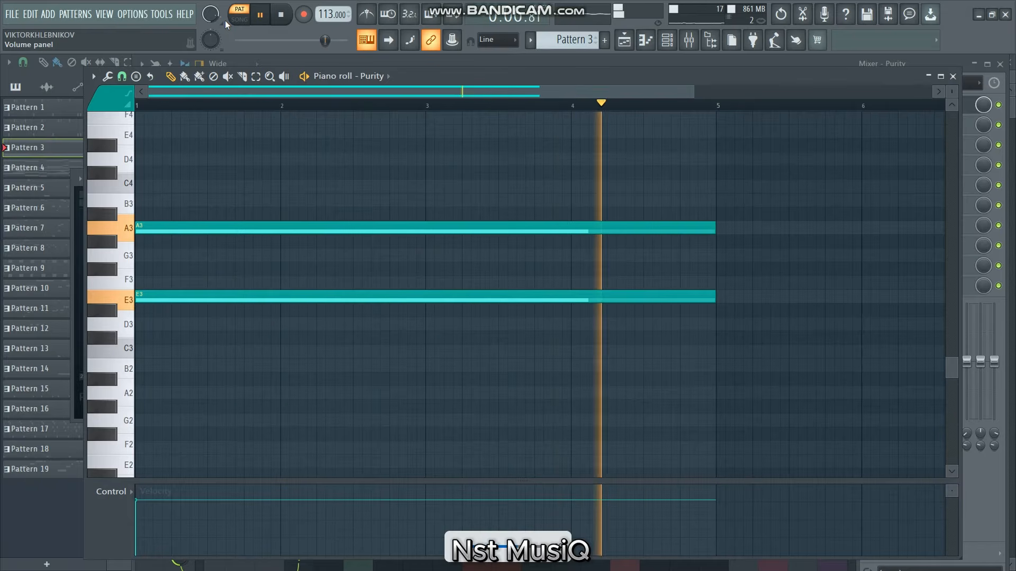
key(space)
Open Pattern 4 from Track 6 in the piano roll and enlarge its notes for reading.
click(622, 46)
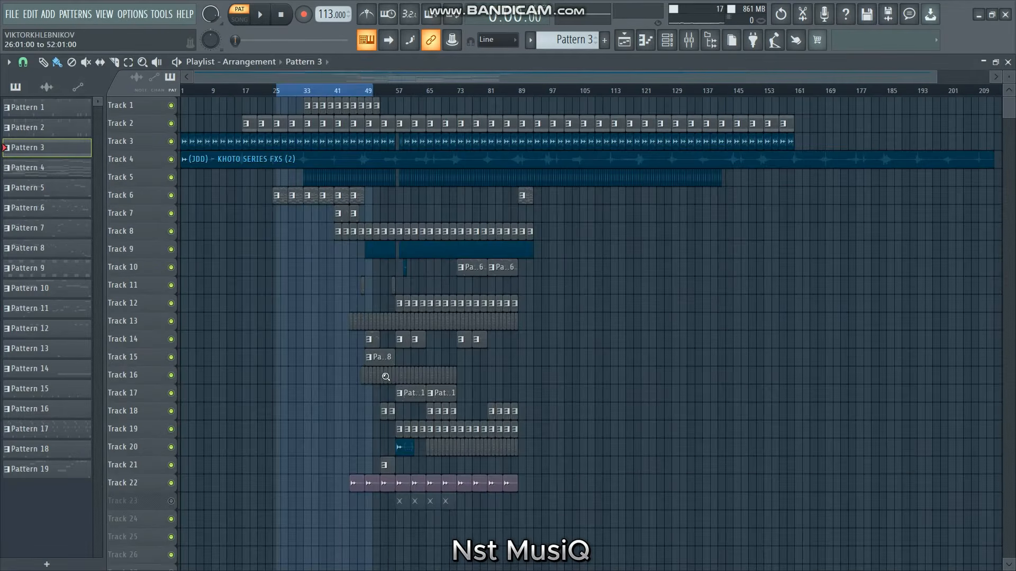
drag(386, 377, 387, 377)
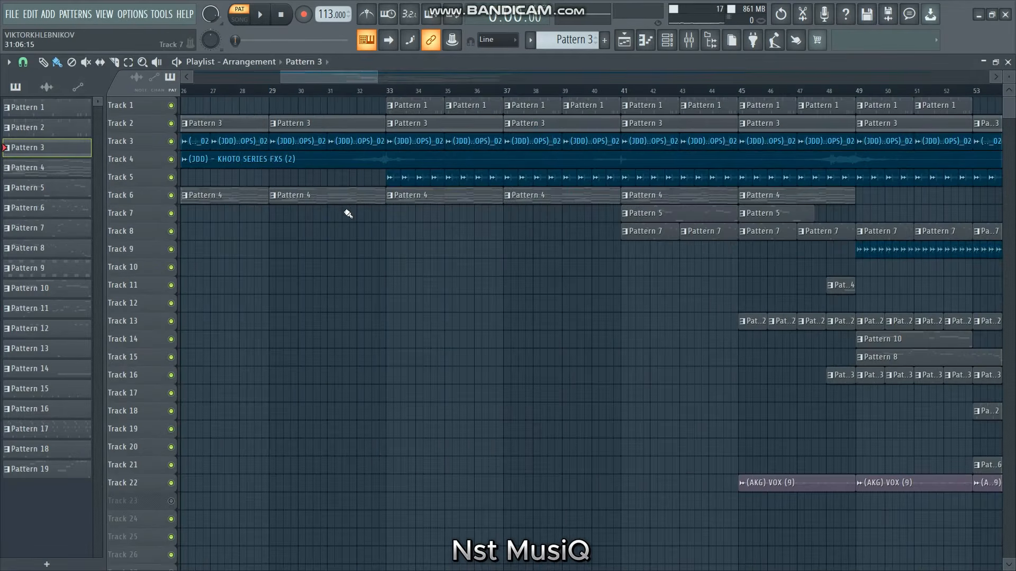
double_click(363, 194)
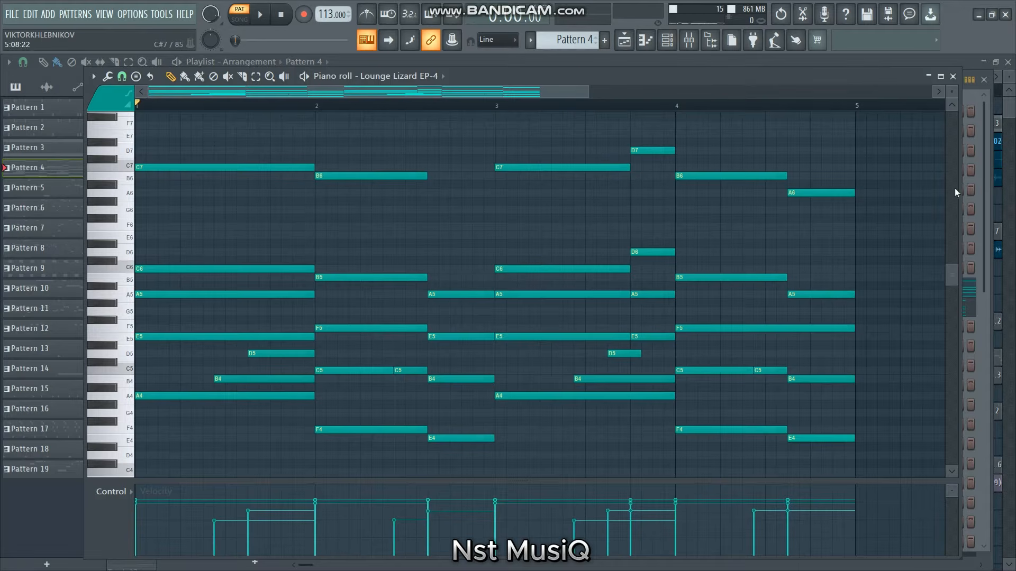
drag(519, 480, 522, 503)
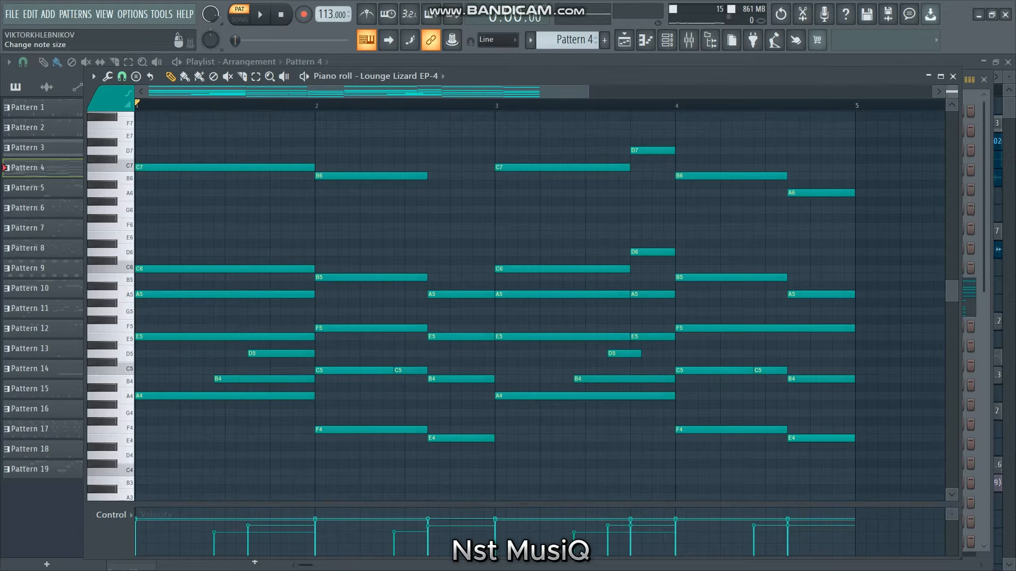
drag(951, 91, 951, 97)
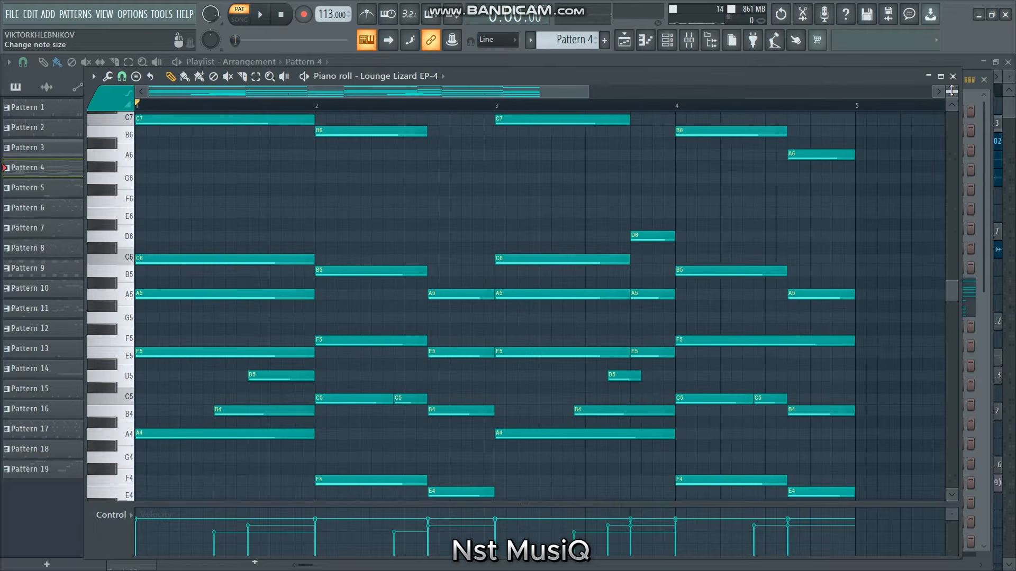
Inspect the presets of the Lounge Lizard EP-4 and VCF Oscillation instruments used by Pattern 4.
click(668, 40)
click(262, 289)
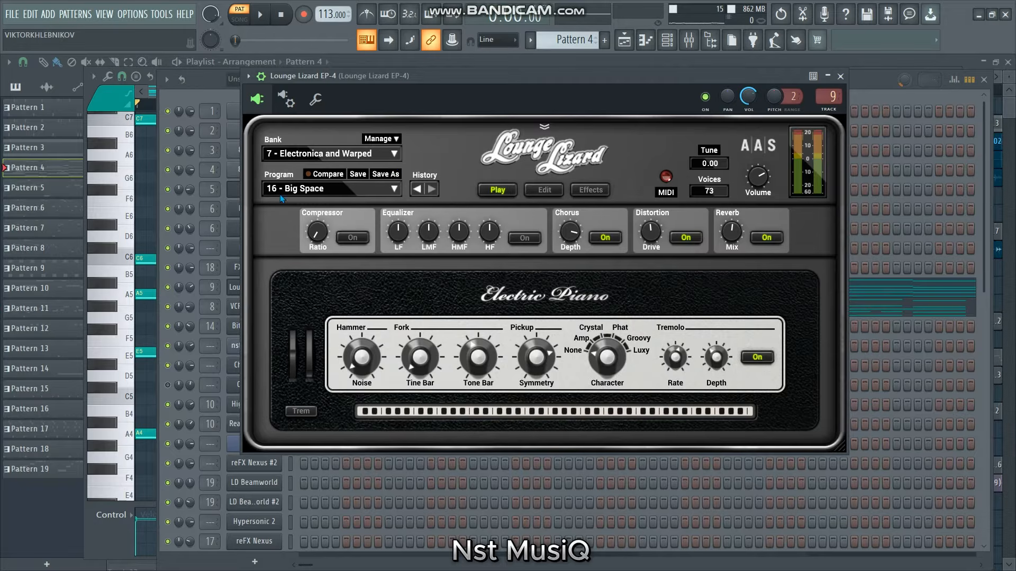
click(840, 77)
click(256, 311)
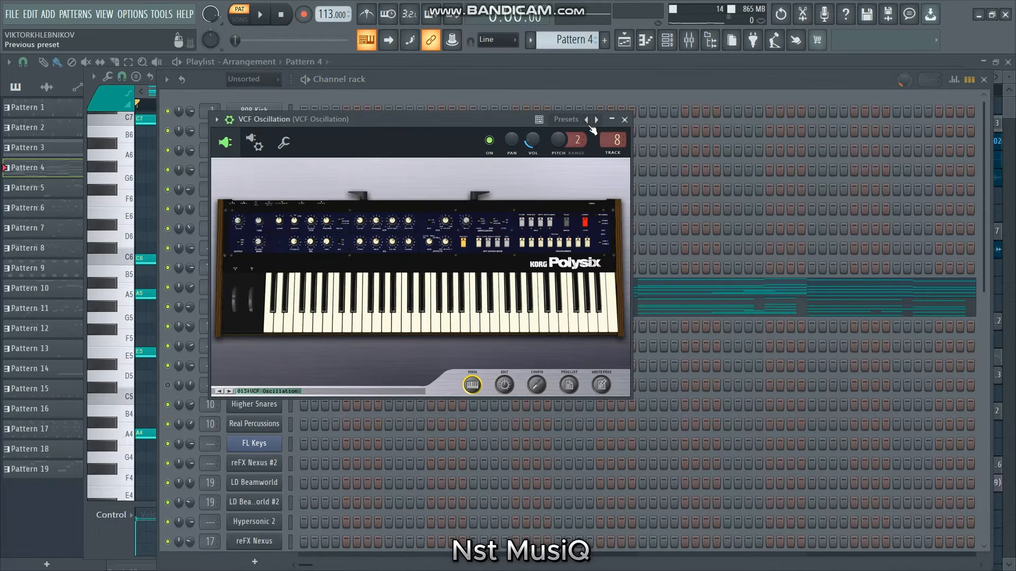
click(625, 120)
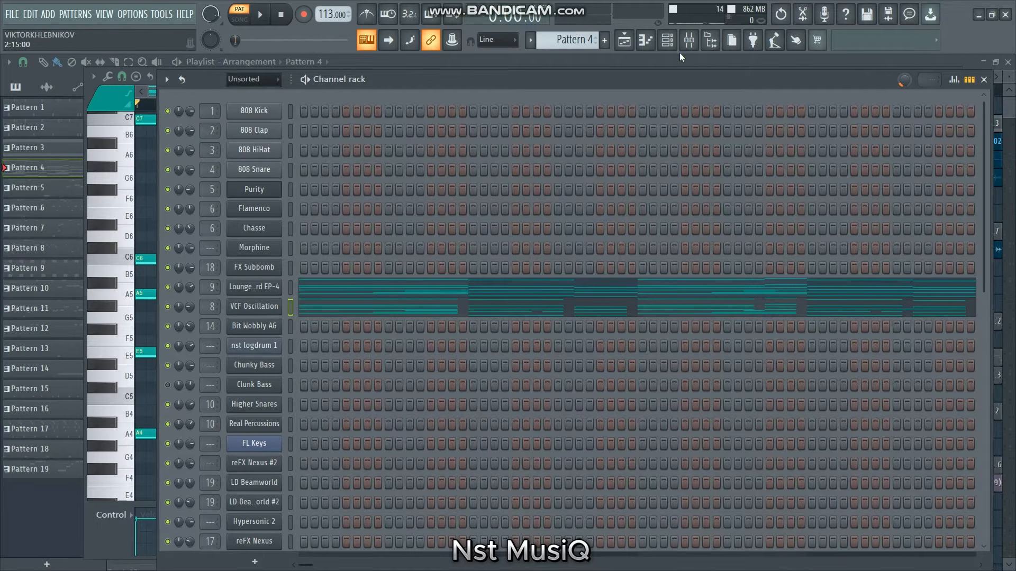
Show the Fruity parametric EQ 2 curve on the Lounge Lizard EP-4 mixer track.
click(688, 41)
click(420, 97)
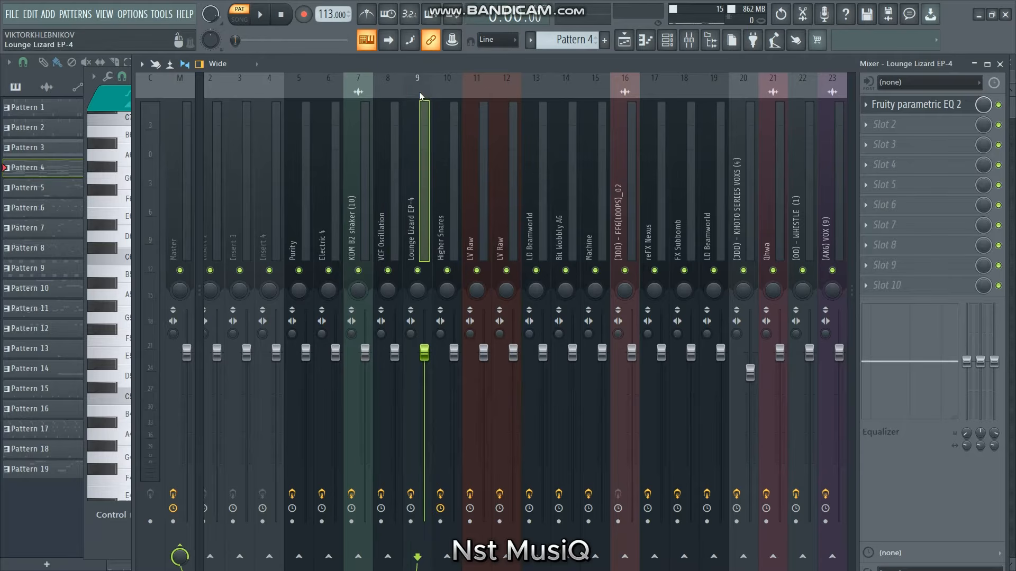
click(960, 113)
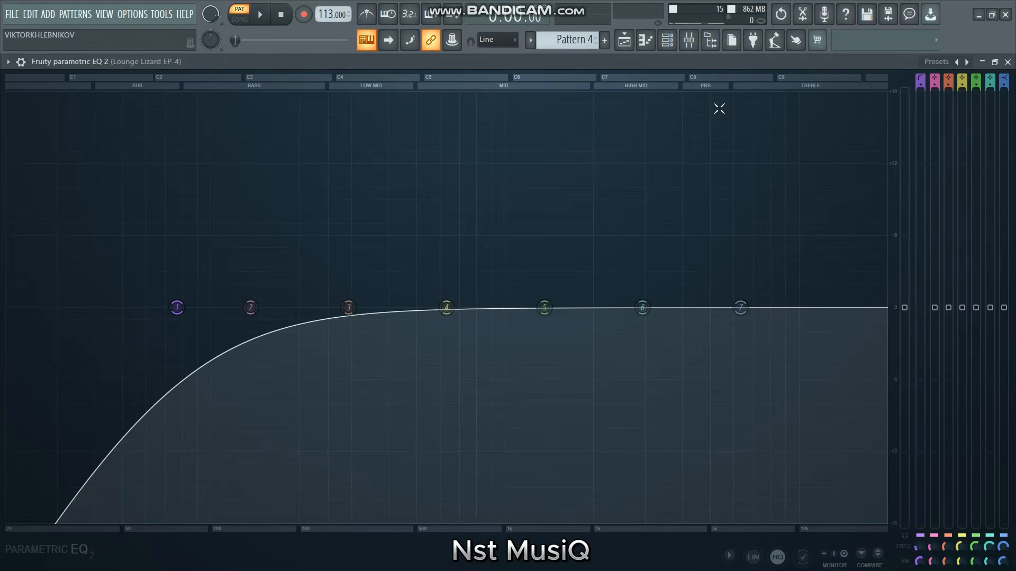
Compare Pattern 4's piano roll notes for VCF Oscillation with those for Lounge Lizard EP-4.
click(625, 41)
click(667, 40)
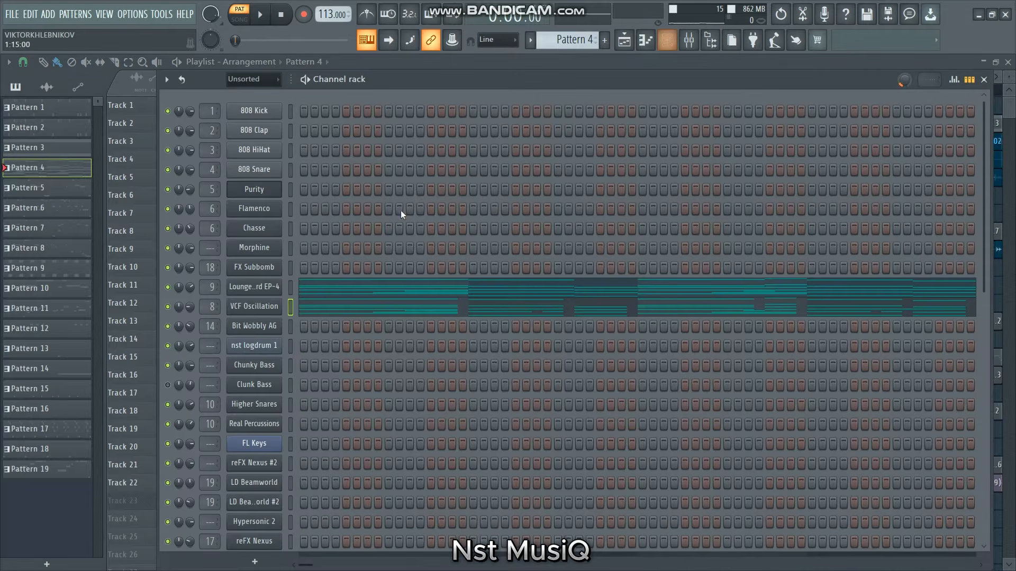
click(645, 40)
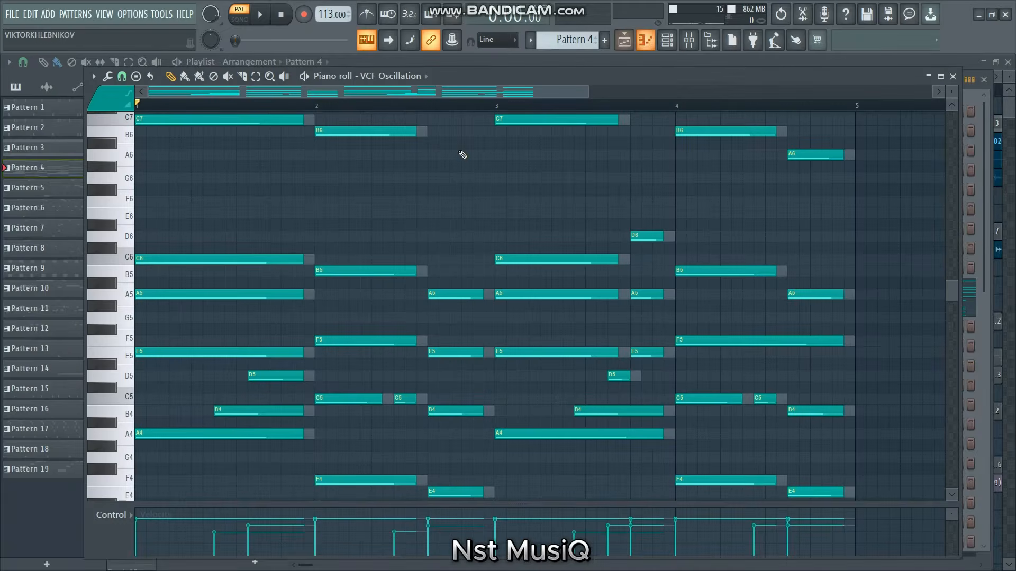
click(676, 41)
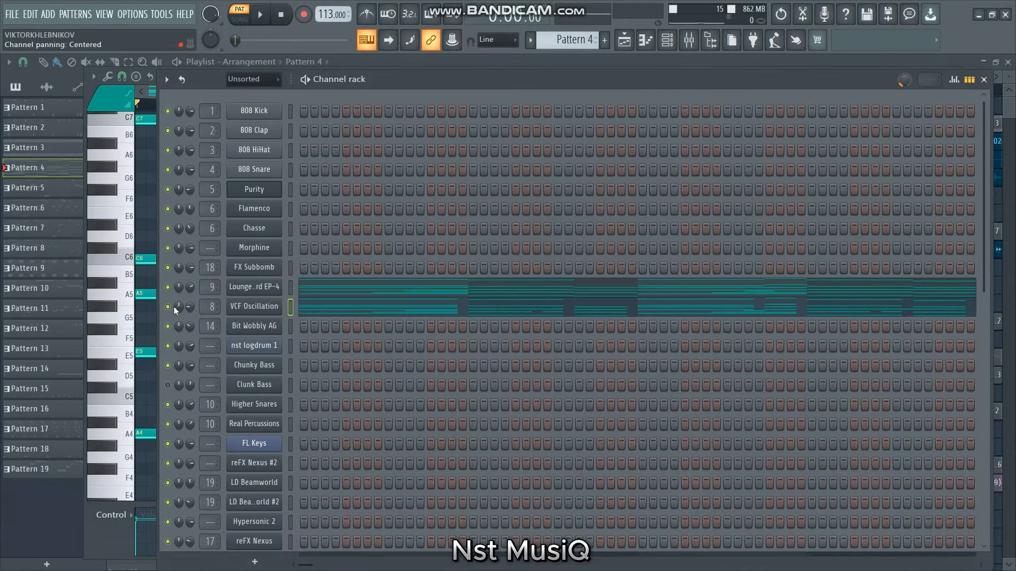
click(479, 287)
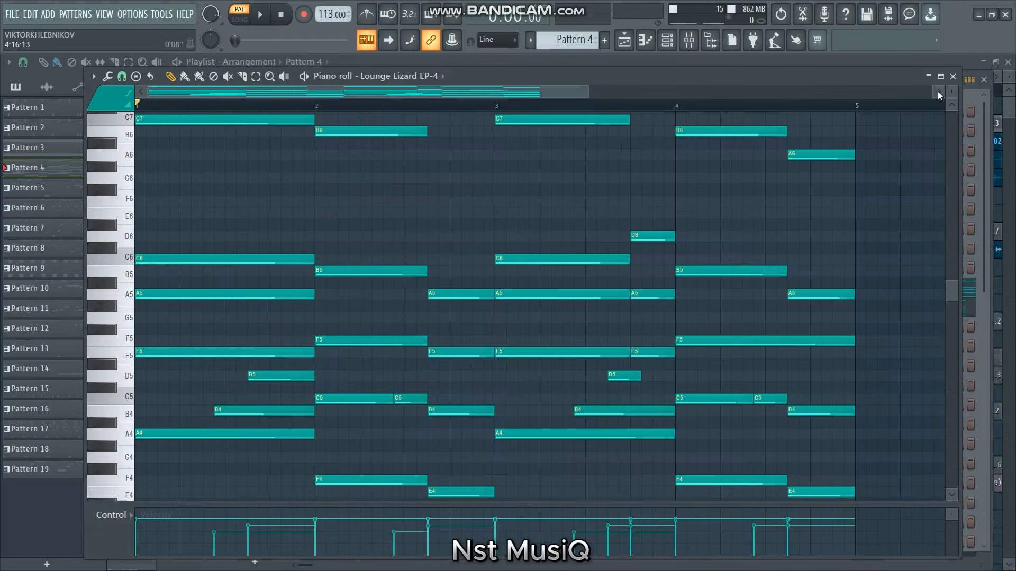
Audition the Lounge Lizard EP-4 notes of Pattern 4 in the piano roll, then stop playback.
drag(951, 92, 952, 99)
click(261, 16)
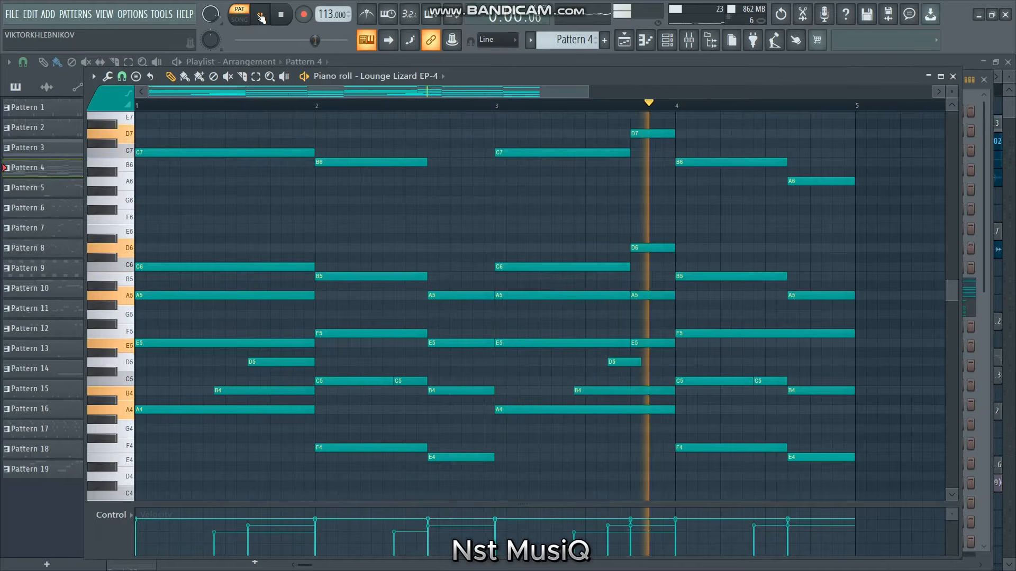
click(282, 14)
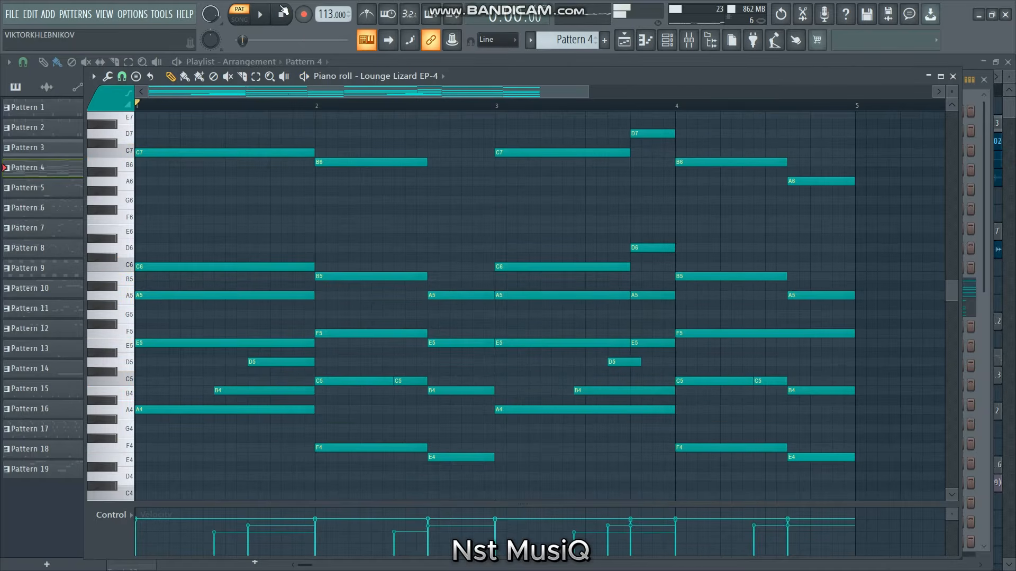
Unmute VCF Oscillation, mute Lounge Lizard EP-4, and audition Pattern 4 with the VCF Oscillation piano roll open.
click(667, 39)
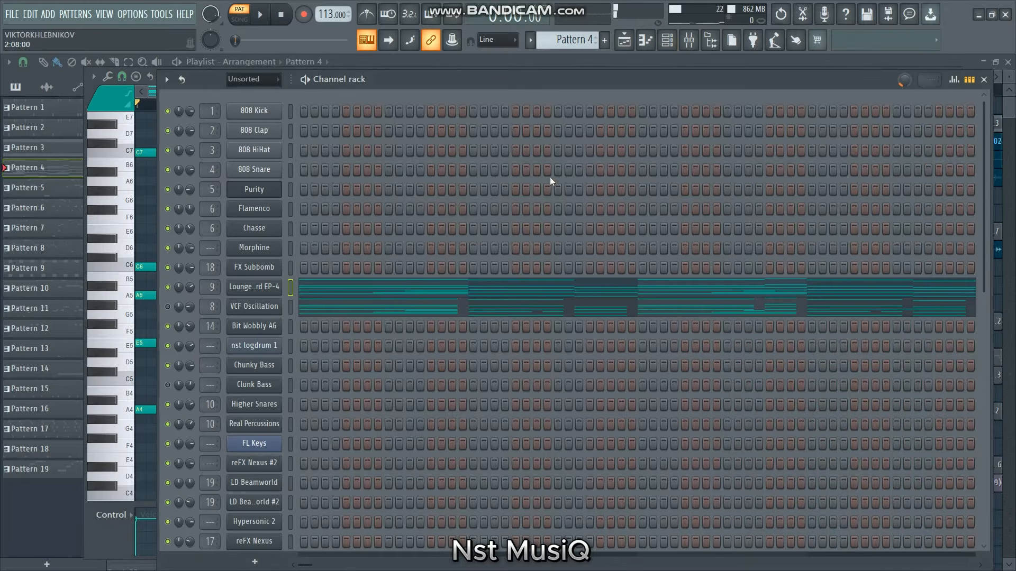
click(168, 306)
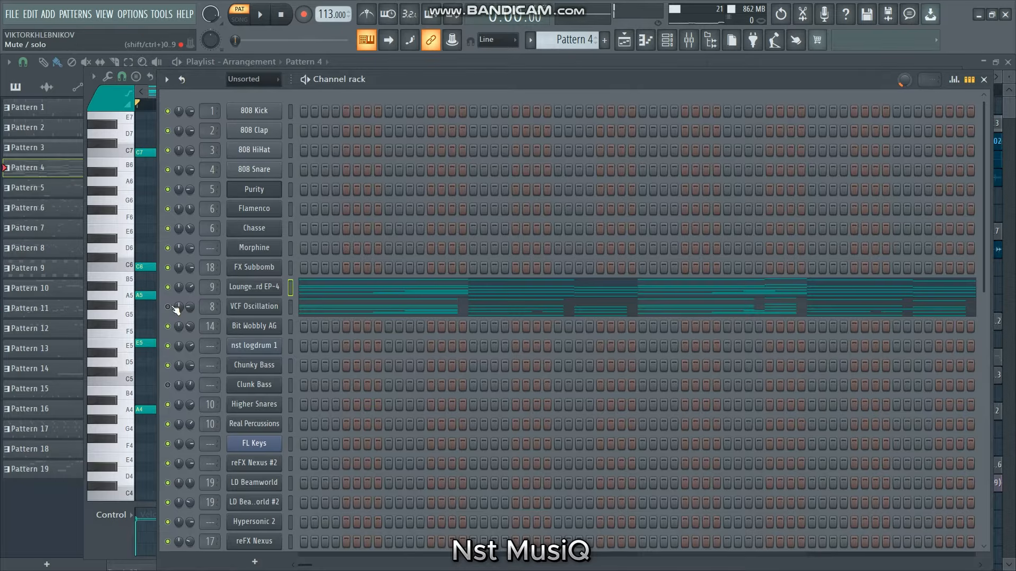
click(167, 287)
click(336, 310)
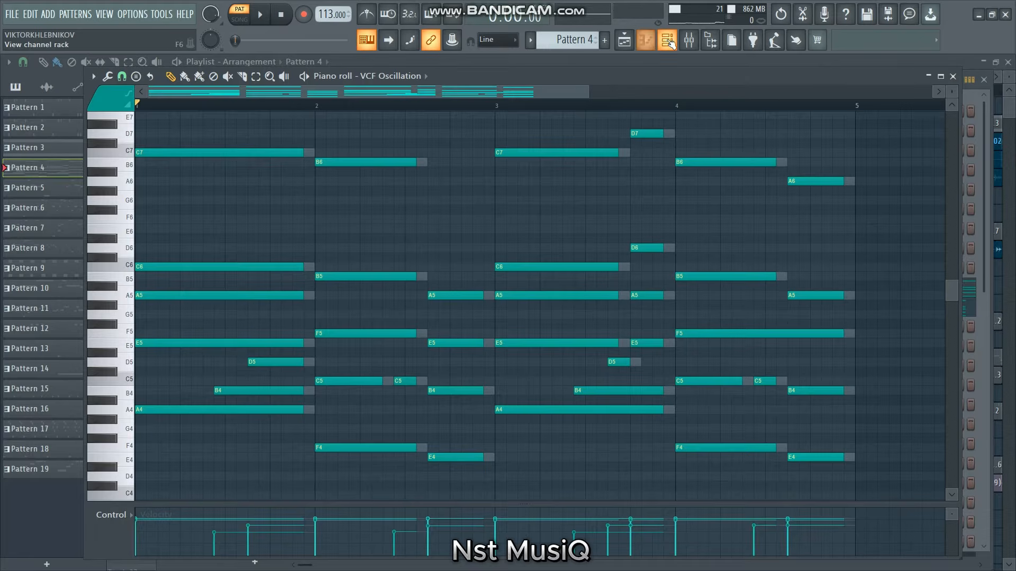
key(space)
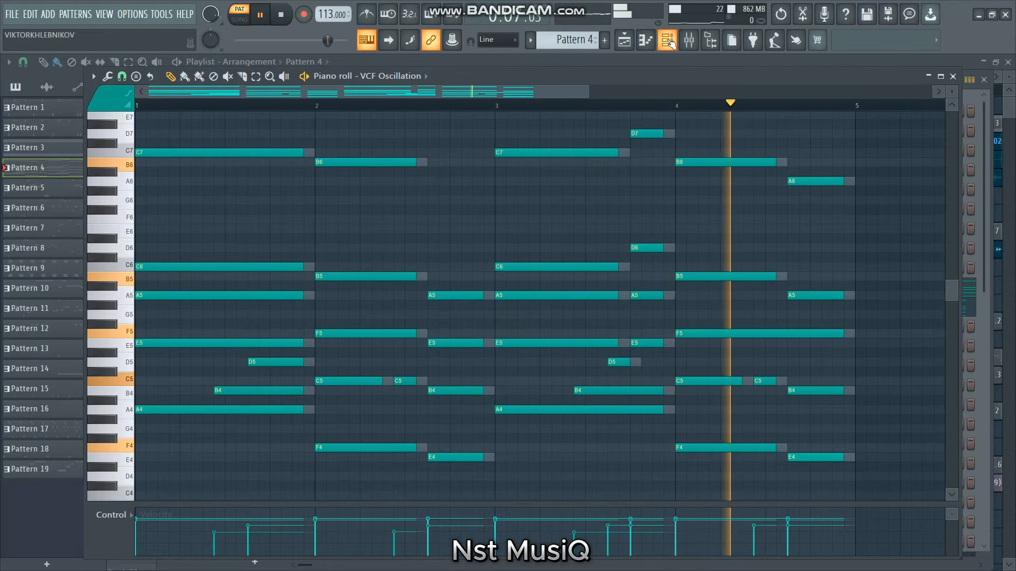
key(space)
Unmute Lounge Lizard EP-4 and audition Pattern 4 with both instruments together, then return to the playlist.
click(667, 41)
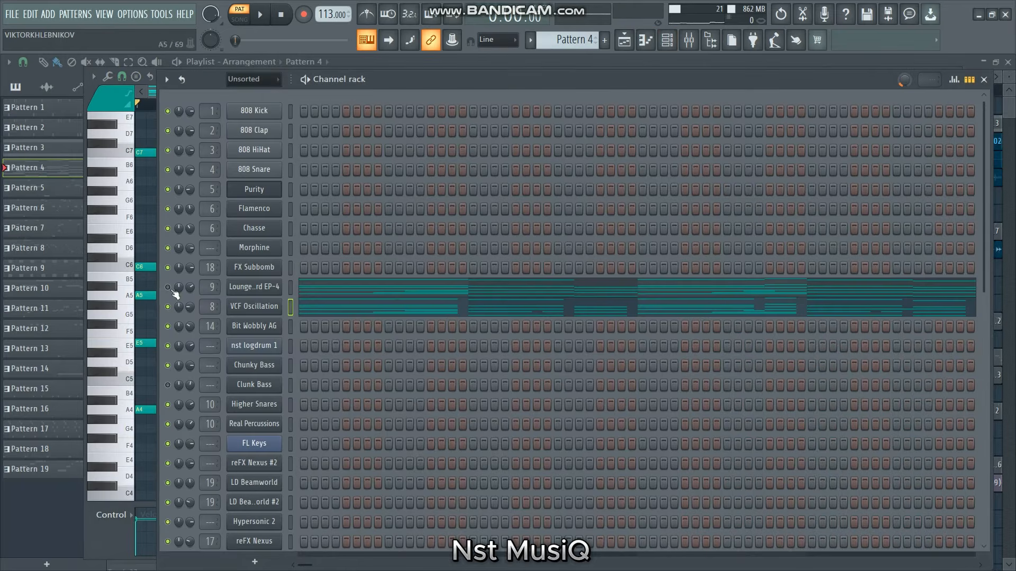
click(646, 40)
key(space)
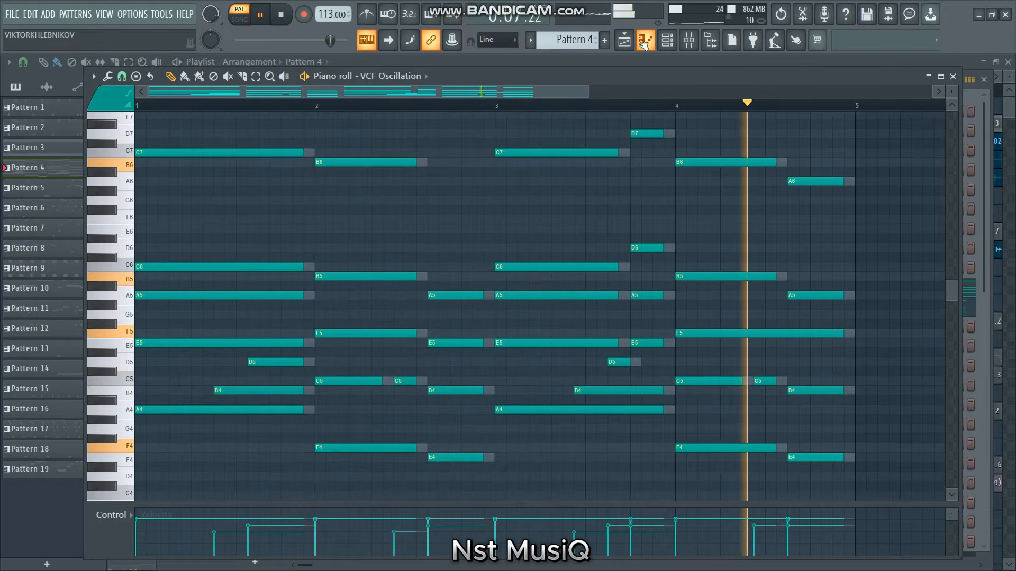
key(space)
click(645, 40)
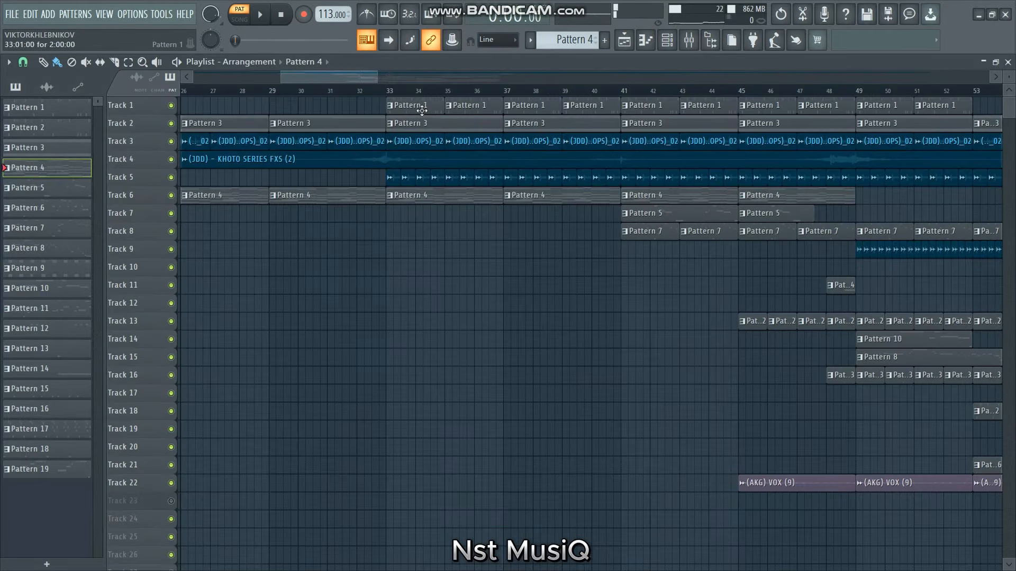
Open Pattern 1 from Track 1 and inspect the synth and channel settings of its Flamenco instrument.
double_click(420, 105)
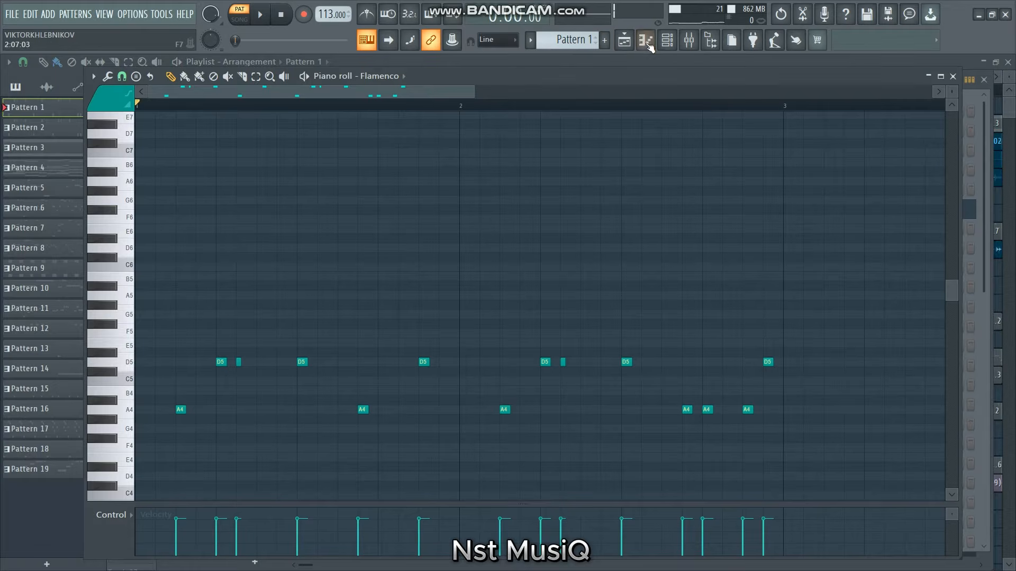
click(667, 40)
click(267, 214)
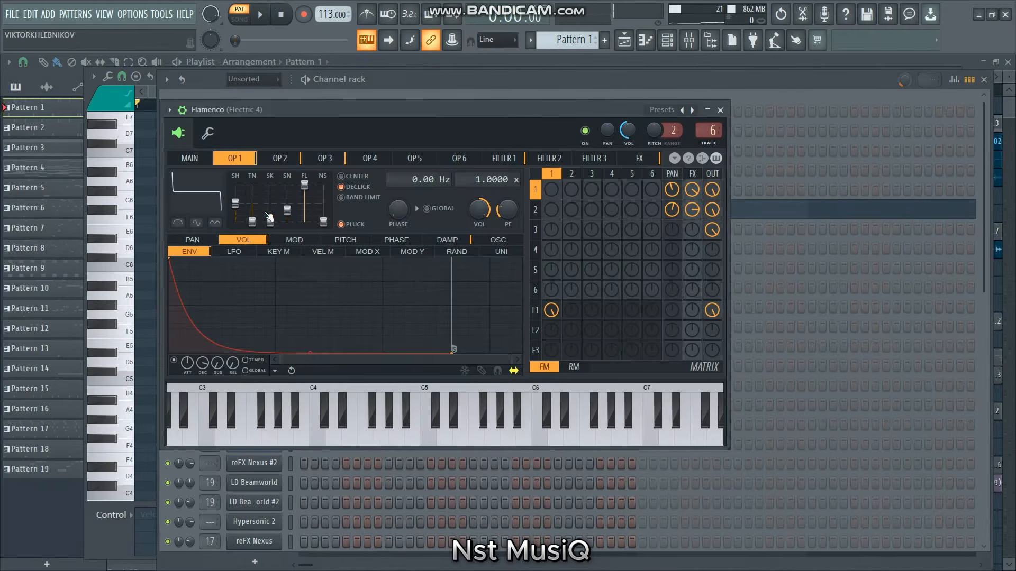
click(207, 134)
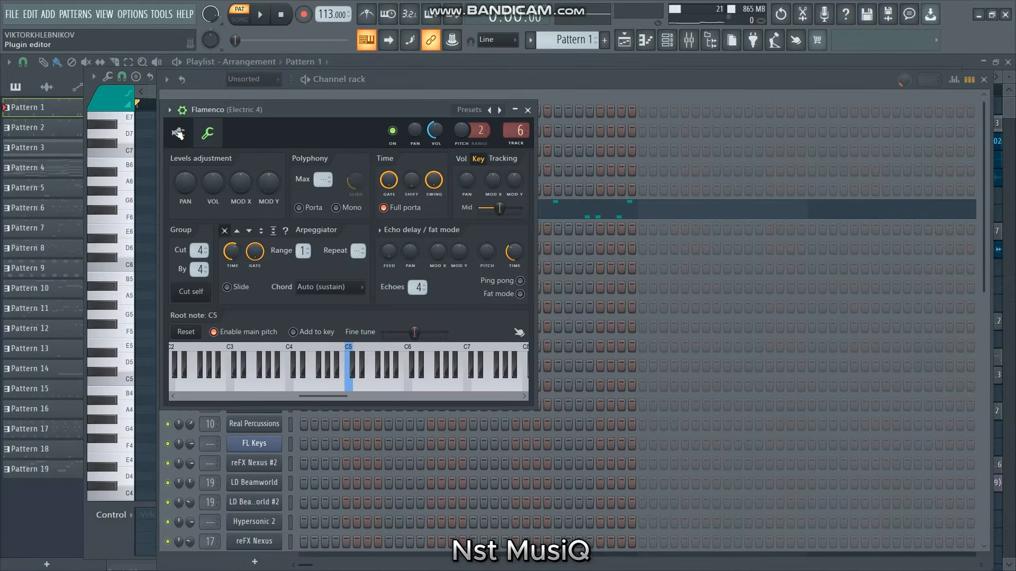
click(178, 133)
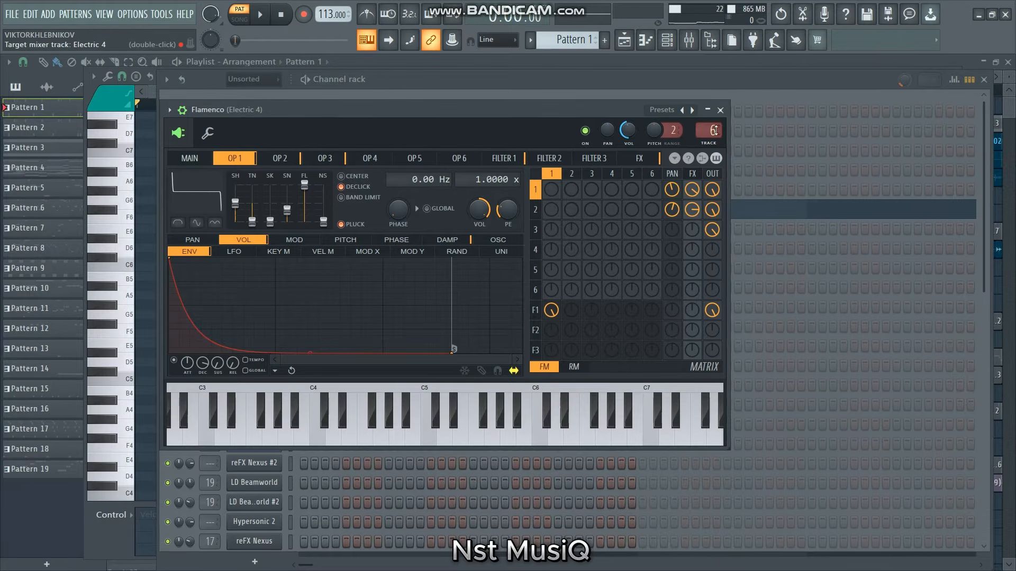
Show the Fruity parametric EQ 2, delay bank, Flangus and Reeverb 2 effects on the Electric 4 mixer track.
click(689, 43)
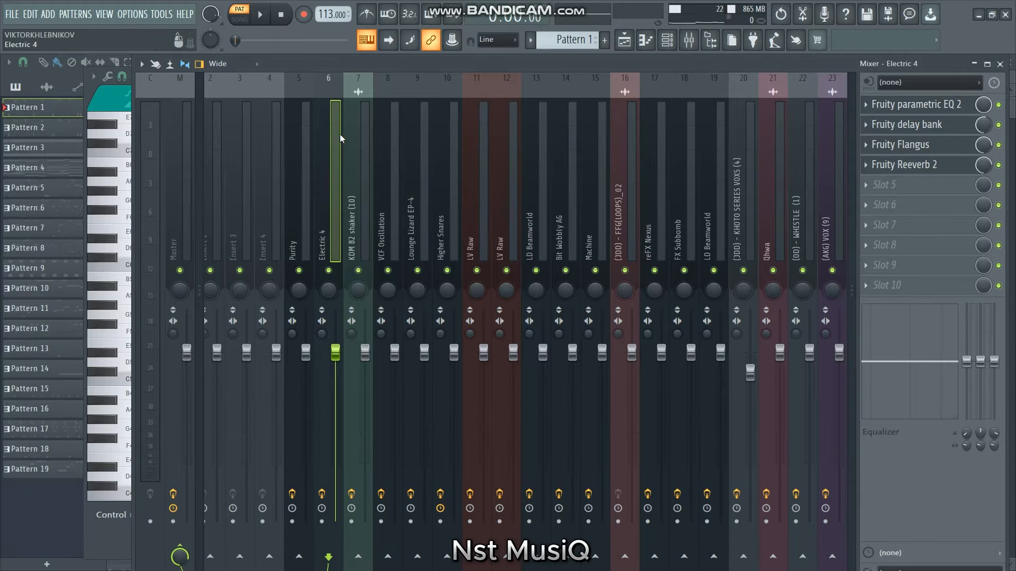
click(924, 107)
click(931, 125)
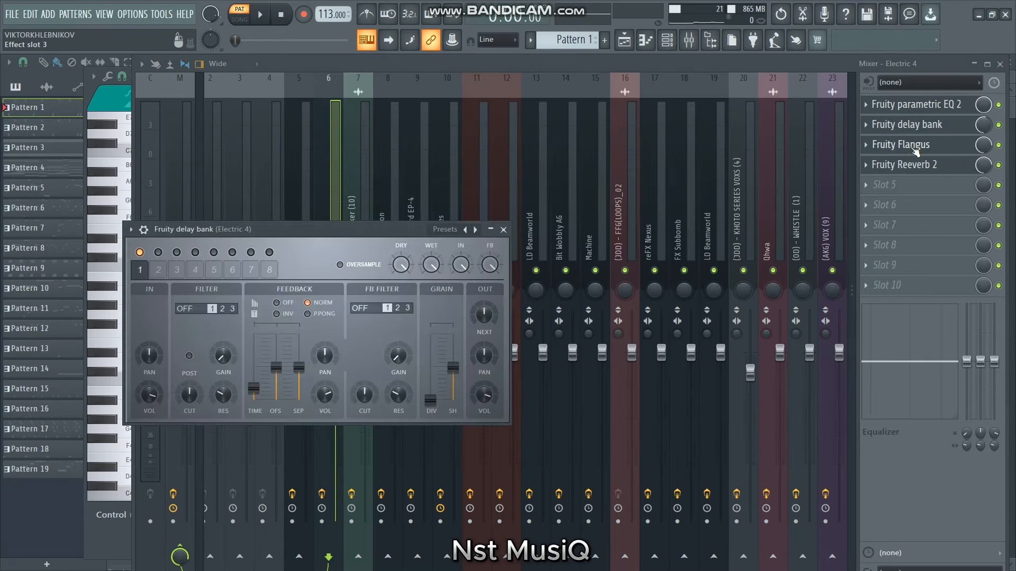
click(917, 151)
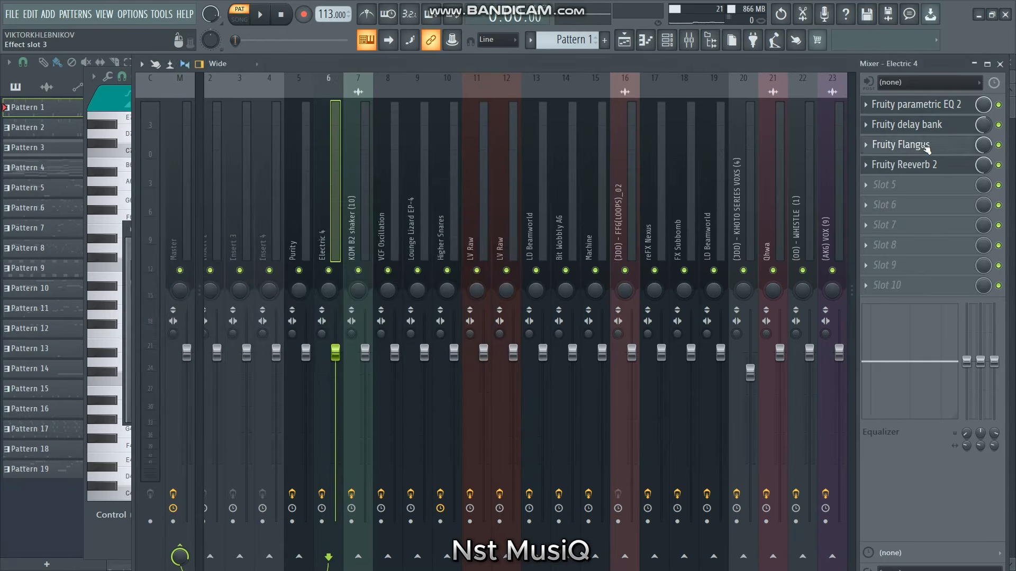
click(905, 167)
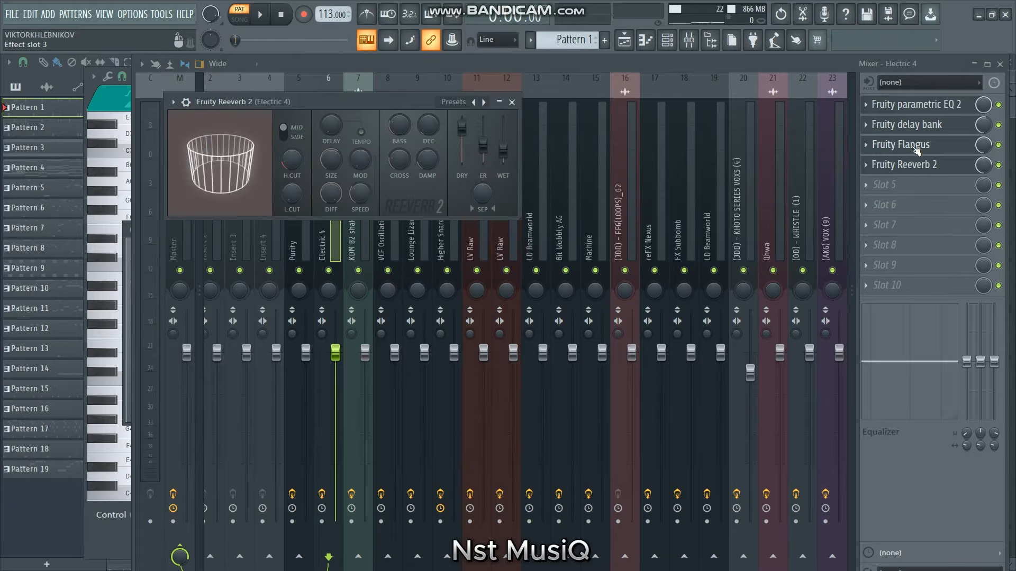
Open the Flamenco notes of Pattern 1 in the piano roll and play them through.
click(667, 40)
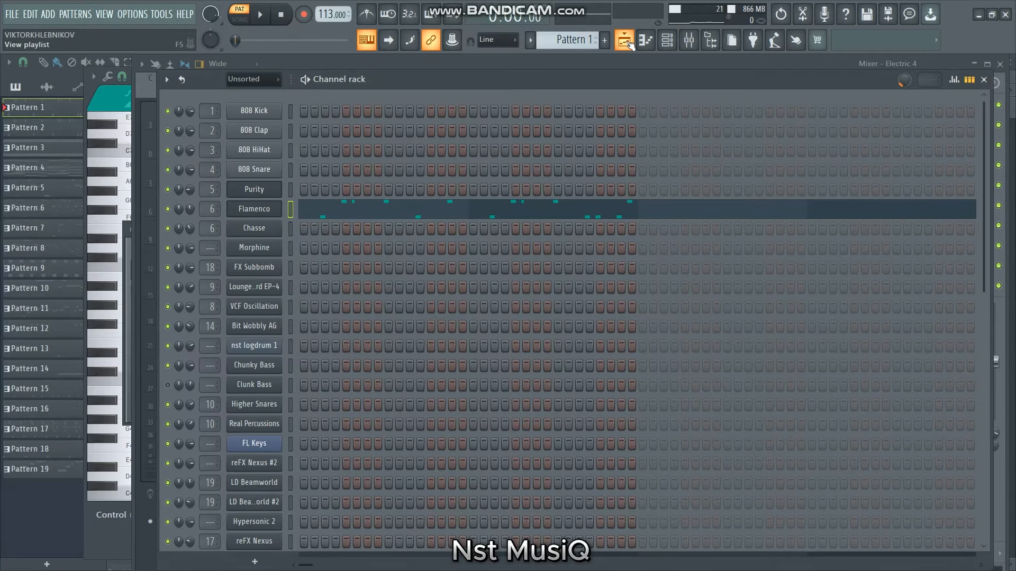
click(571, 214)
click(578, 215)
drag(606, 197, 12, 539)
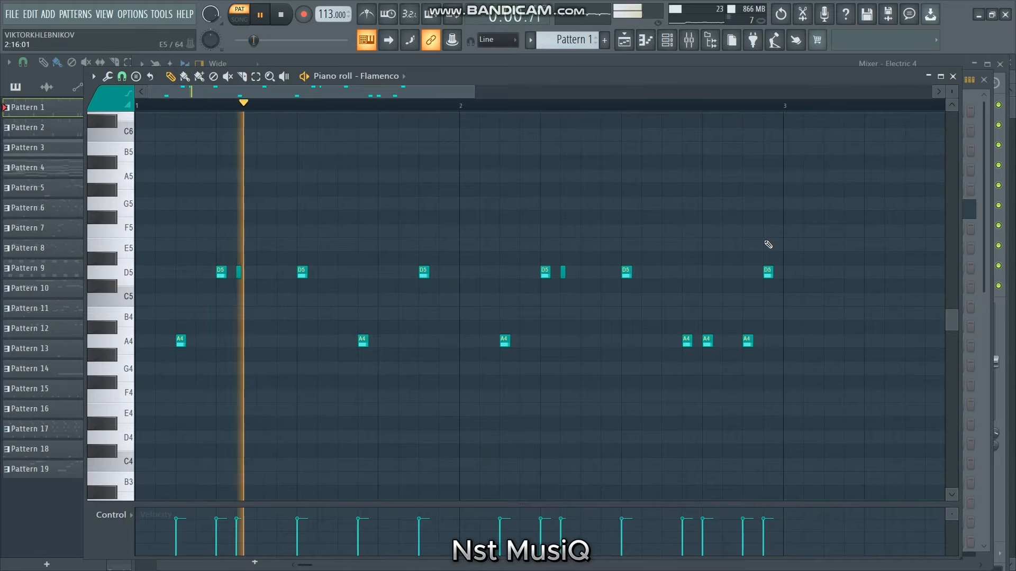
key(space)
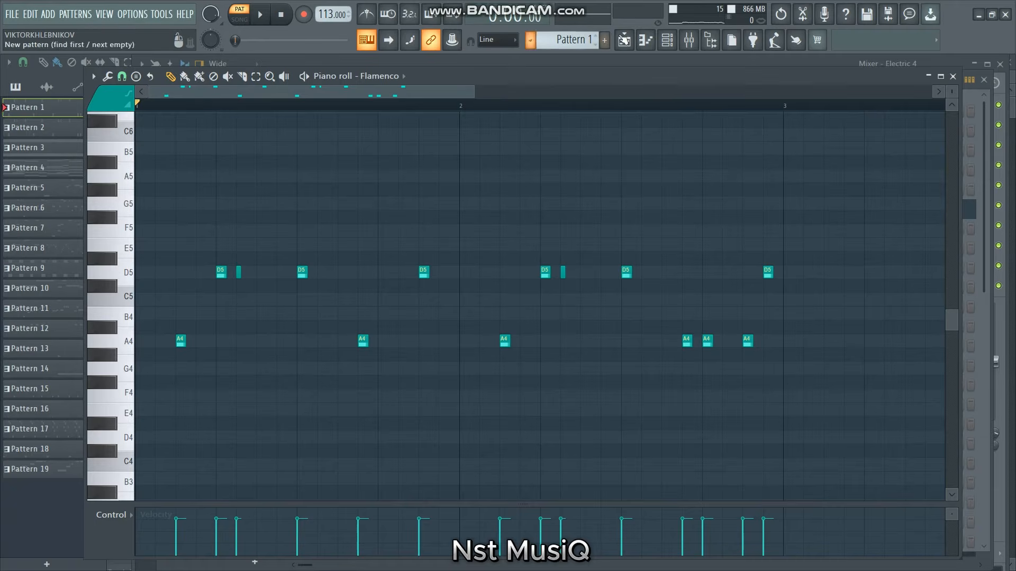
Inspect the sample settings of the KDM B2 shaker (10) audio clip on Track 5 in the playlist, then close them.
click(624, 40)
ctrl+right_click(361, 211)
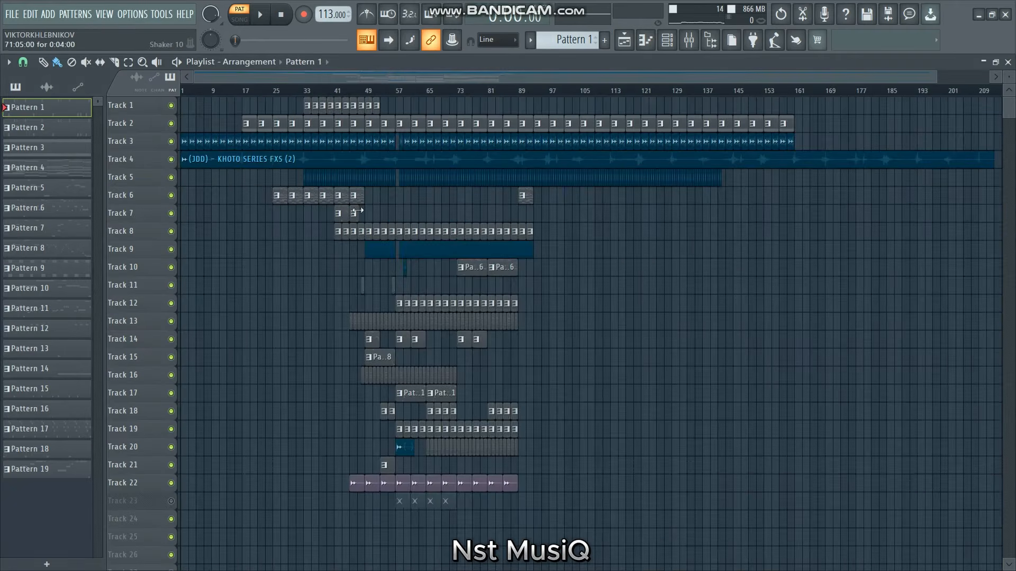
drag(263, 116, 451, 321)
drag(508, 115, 259, 411)
double_click(567, 274)
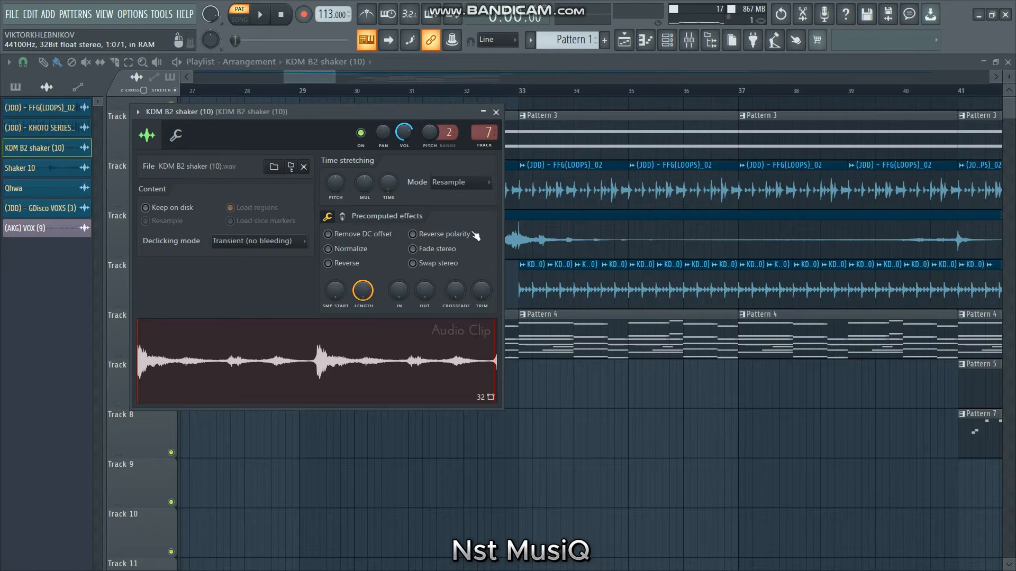
click(496, 112)
Open Pattern 5 from Track 7 of the playlist in the piano roll.
ctrl+right_click(487, 134)
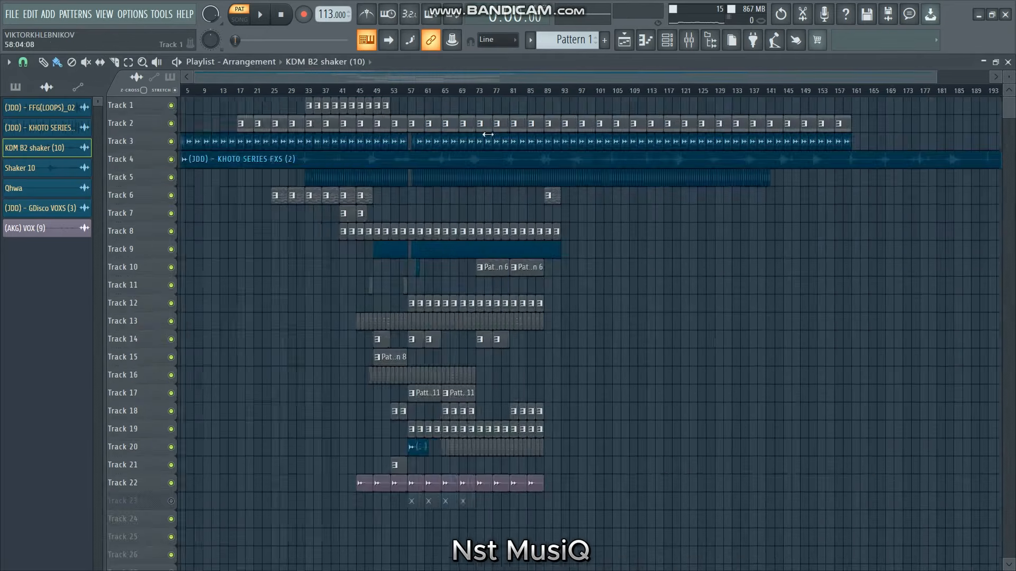
drag(492, 166, 239, 366)
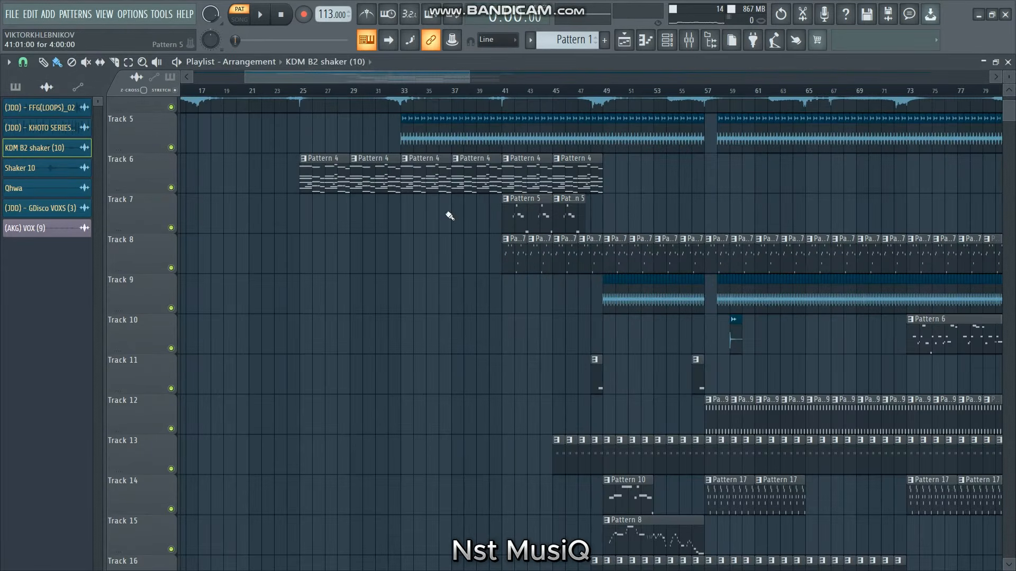
drag(361, 130, 793, 557)
double_click(500, 207)
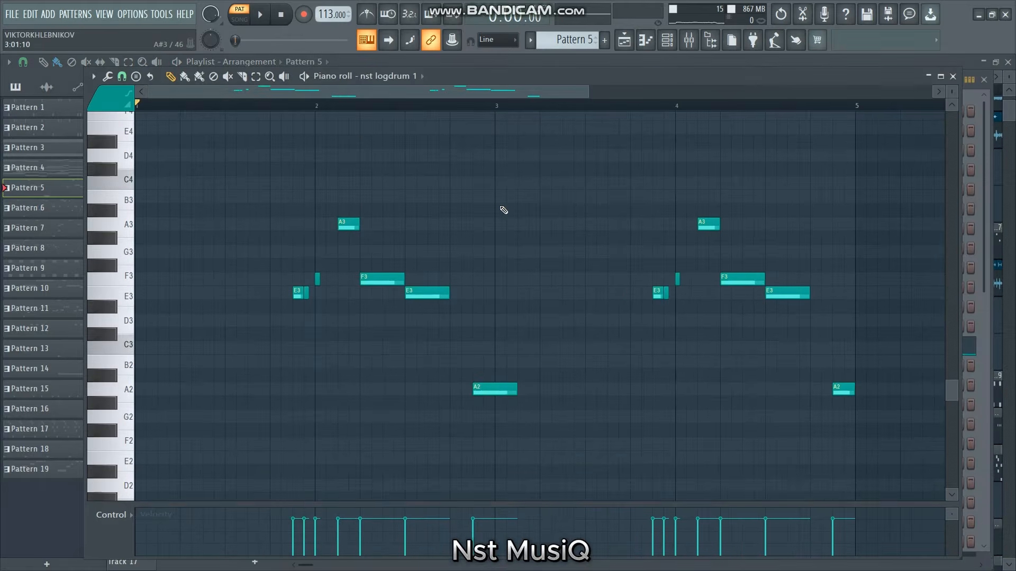
Audition Pattern 5 from just before its first note and show its nst logdrum 1 channel.
click(269, 106)
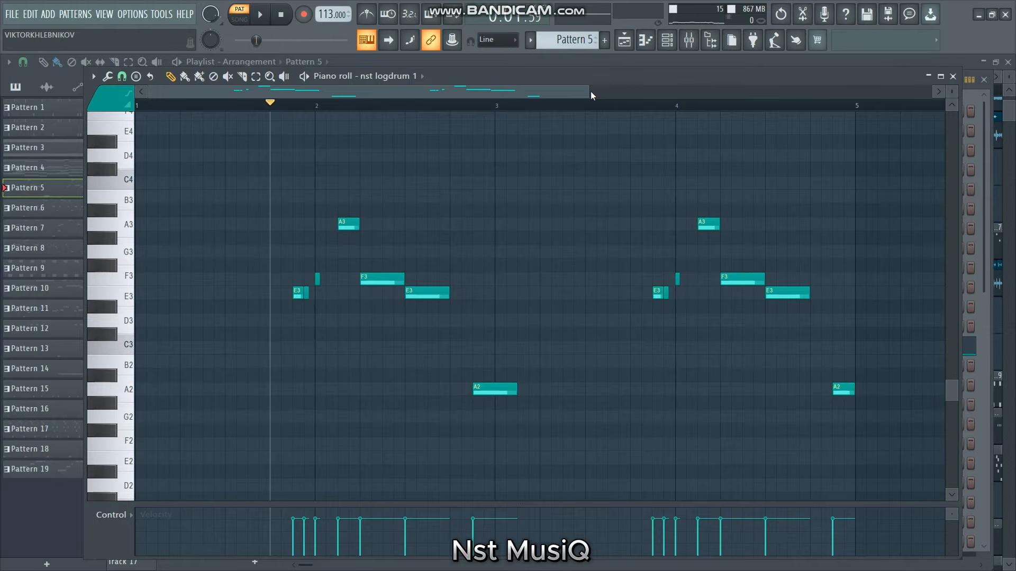
drag(590, 91, 642, 96)
key(space)
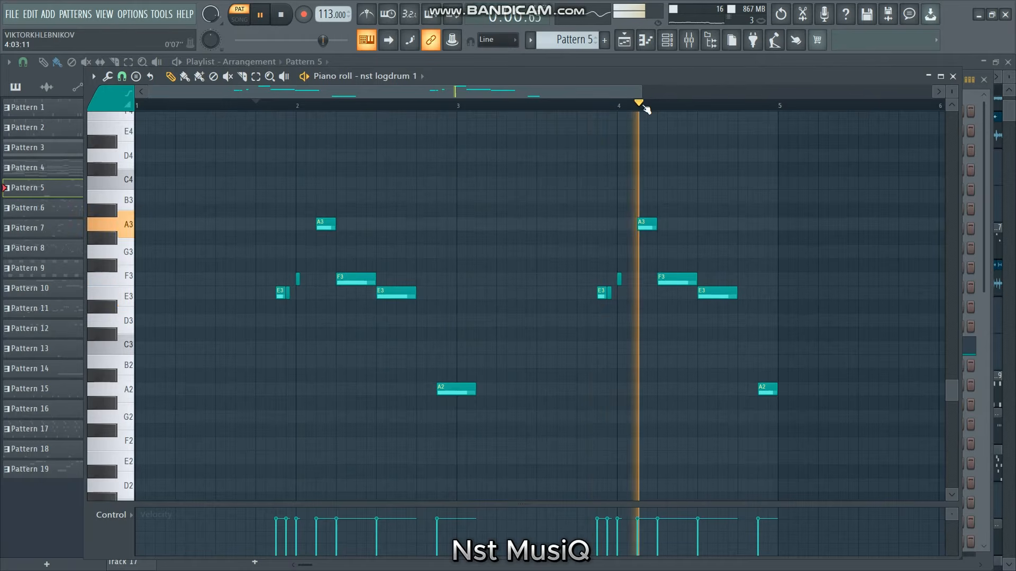
key(space)
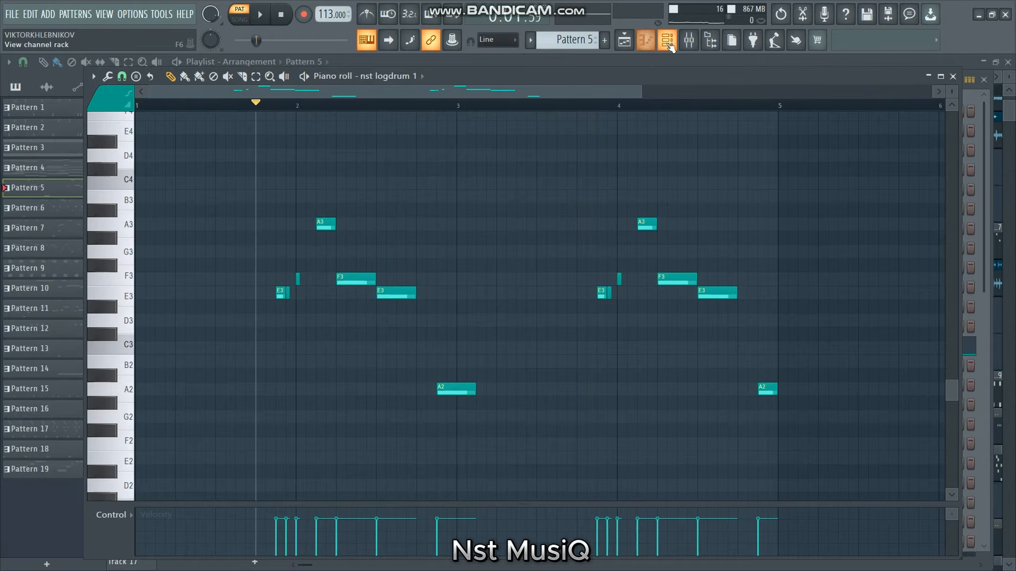
click(668, 42)
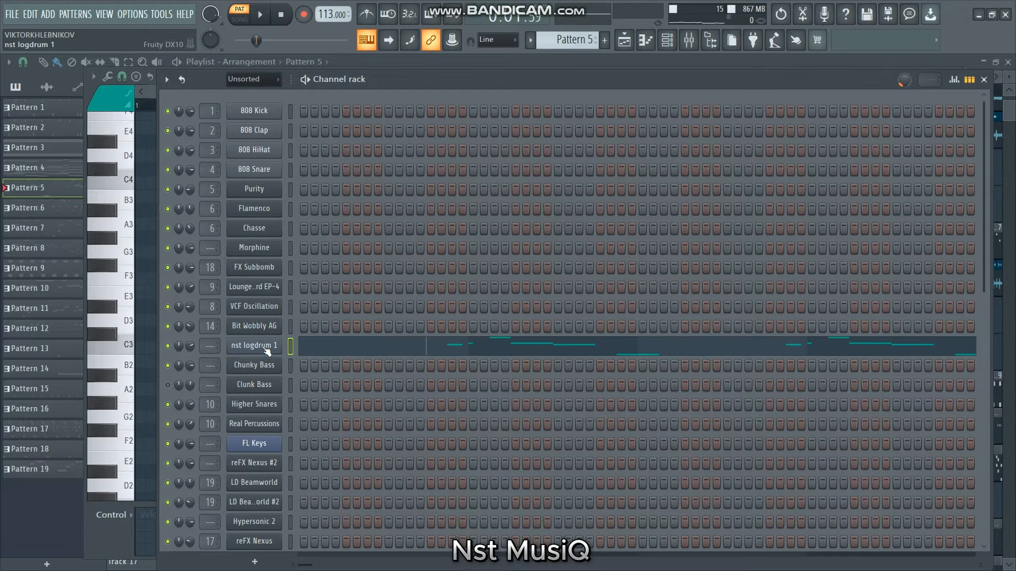
Open Pattern 7 from Track 8 of the playlist and show its channels in the channel rack.
click(625, 41)
double_click(515, 235)
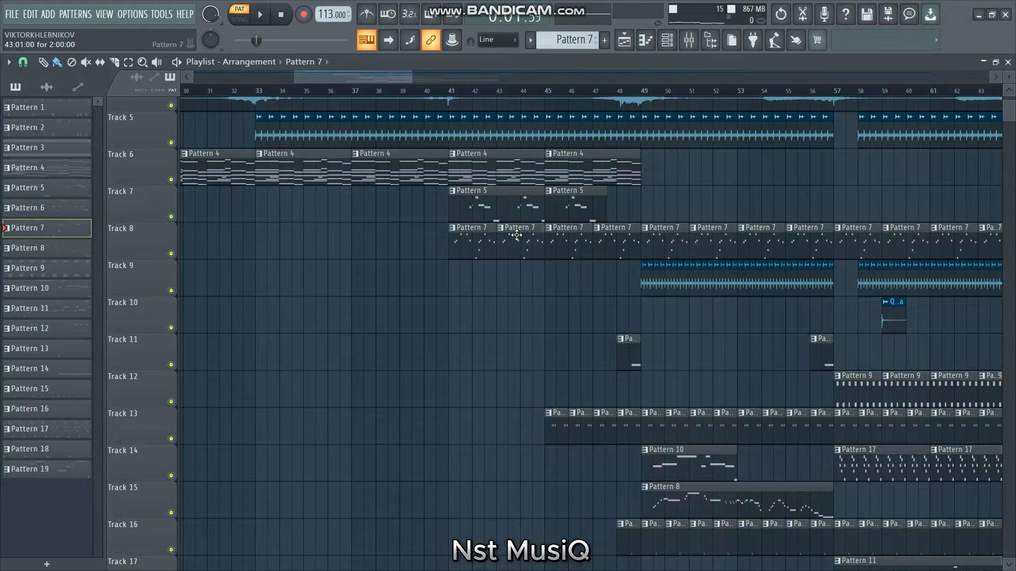
click(668, 41)
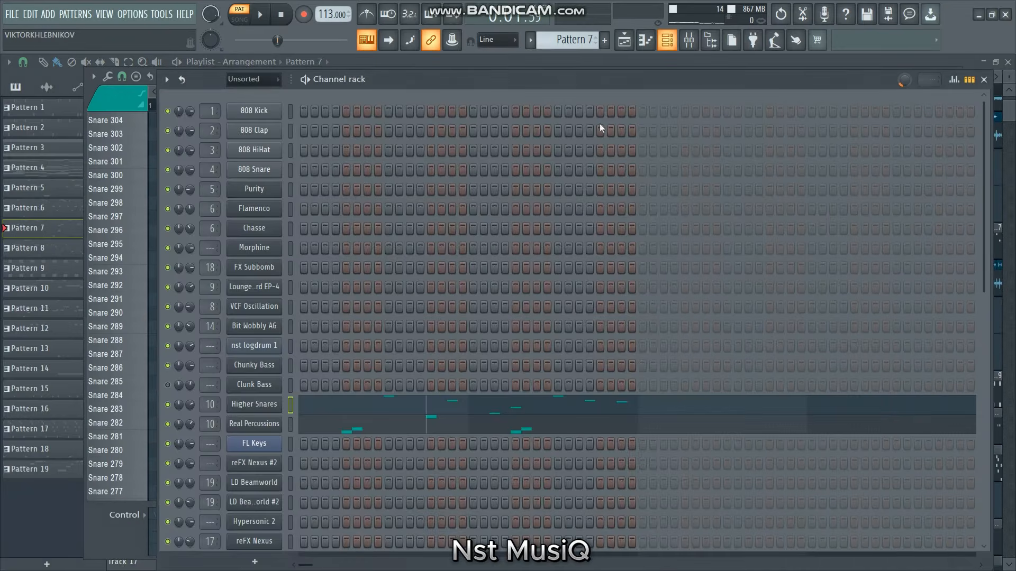
View the FLEX preset of the Higher Snares channel, close it, and audition Pattern 7.
scroll(446, 335, down, 3)
click(265, 224)
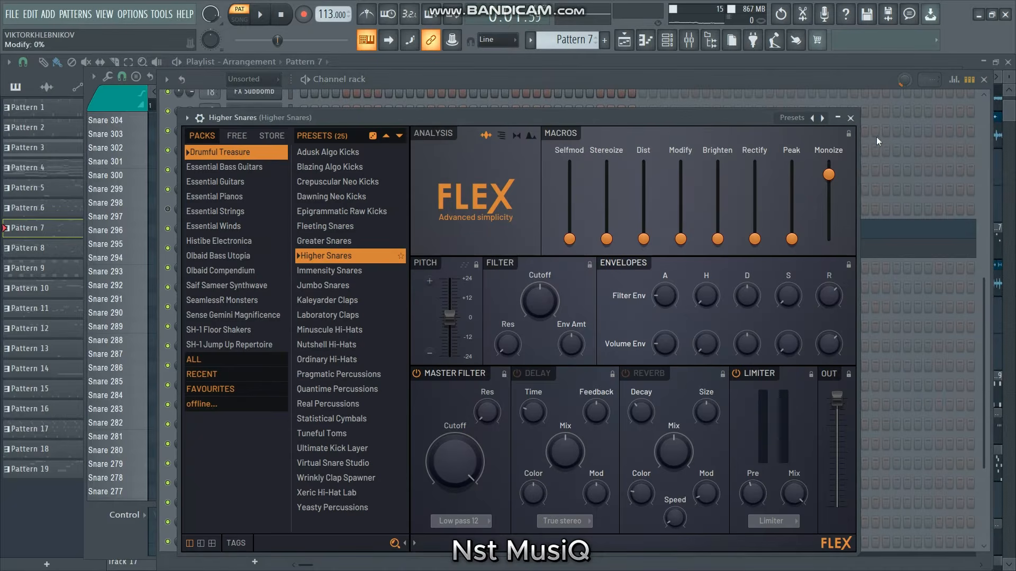
click(850, 118)
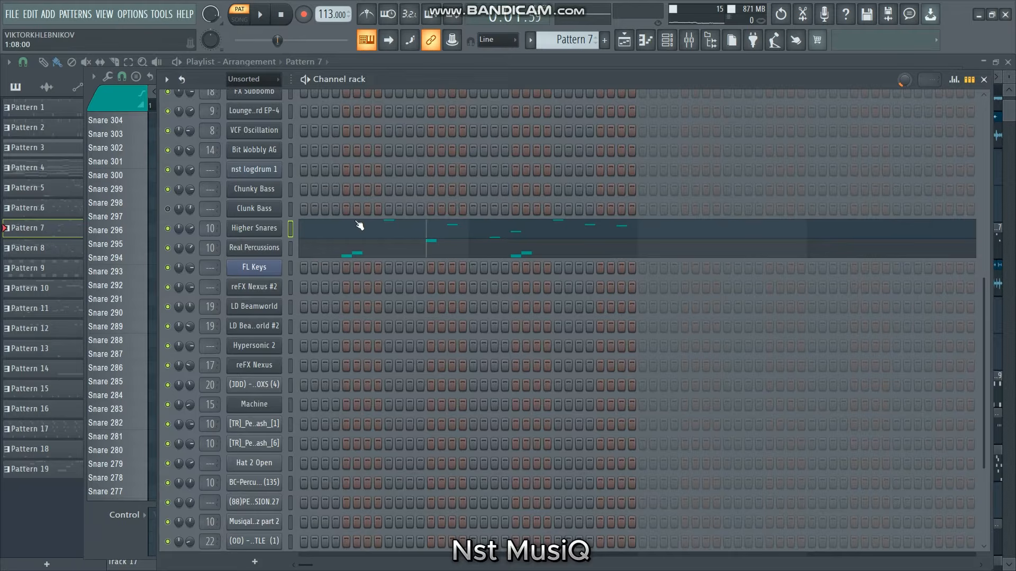
key(space)
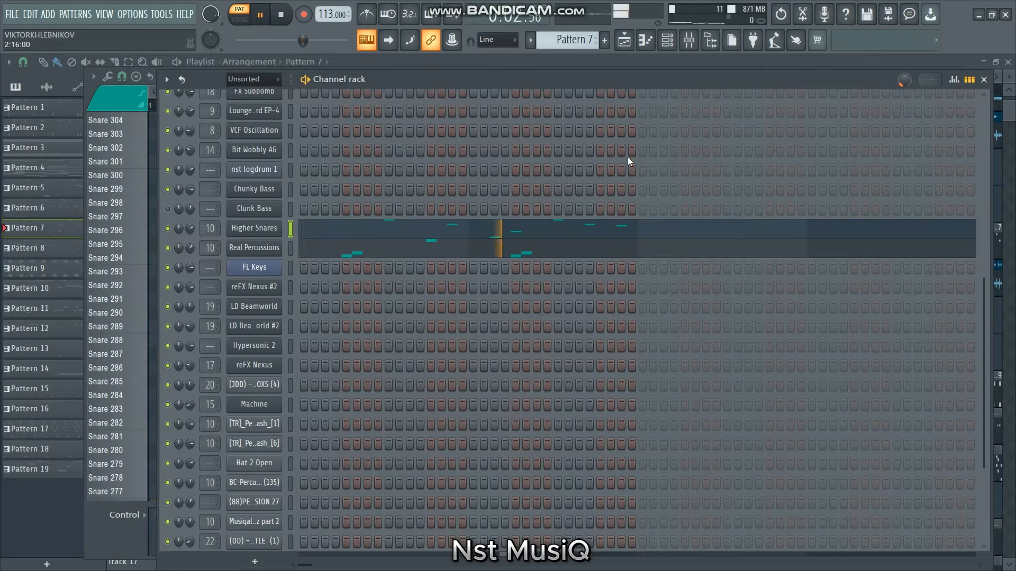
key(space)
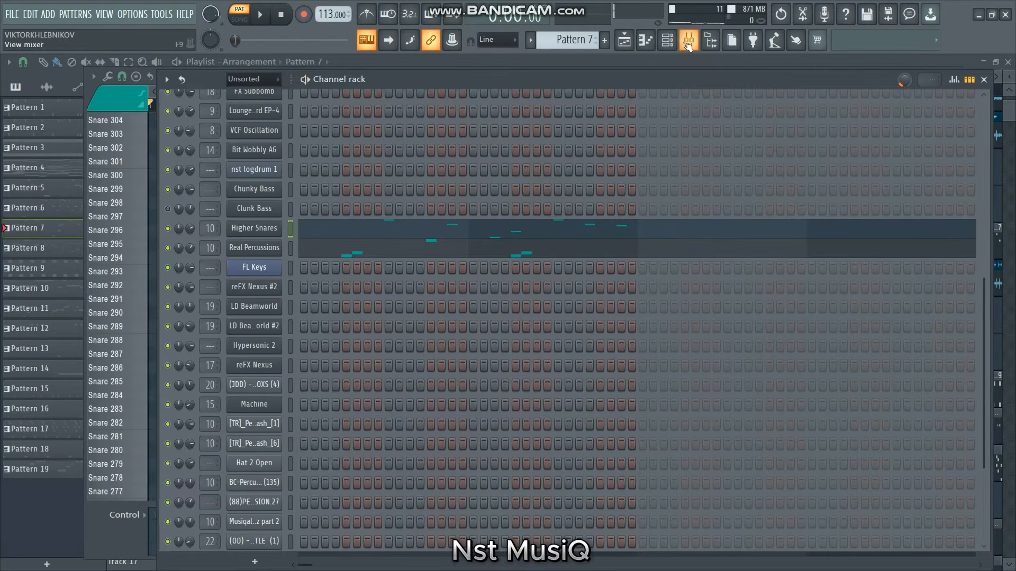
View the Fruity Chorus, Fruity parametric EQ 2, Fruity Reeverb 2 and Fruity delay bank effects on the Higher Snares mixer track.
click(688, 39)
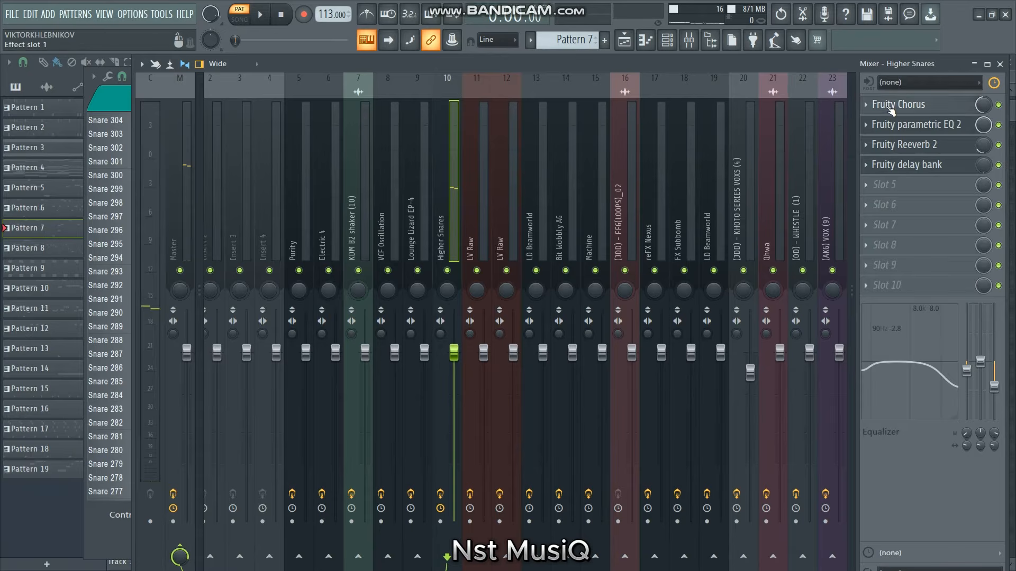
click(889, 105)
click(910, 127)
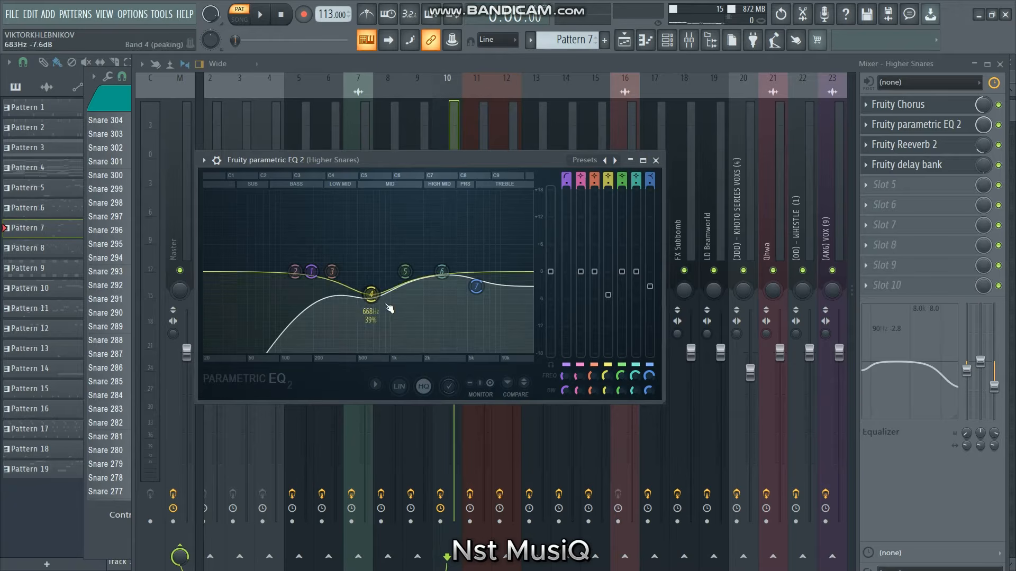
click(915, 130)
click(916, 129)
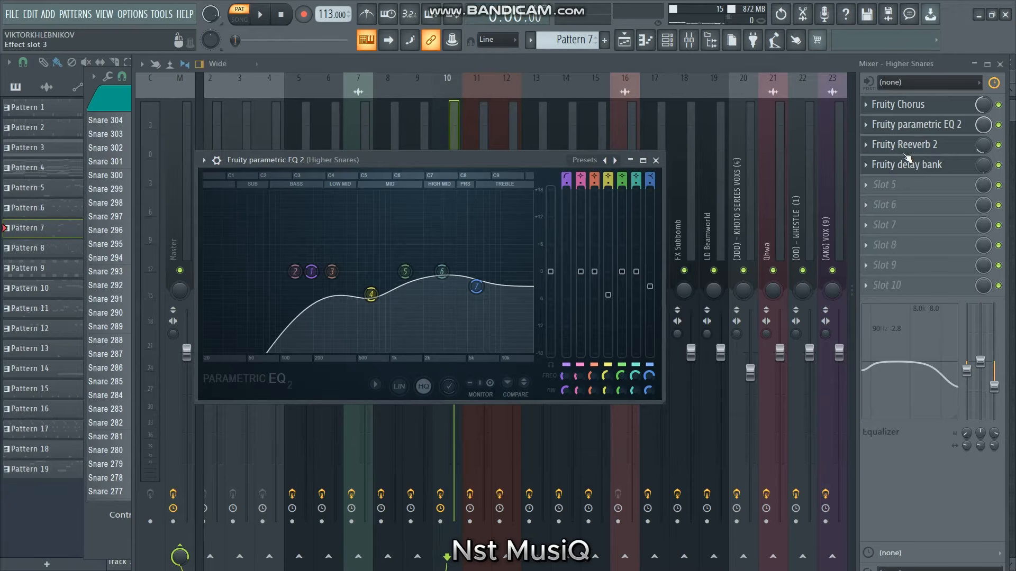
click(911, 145)
click(923, 166)
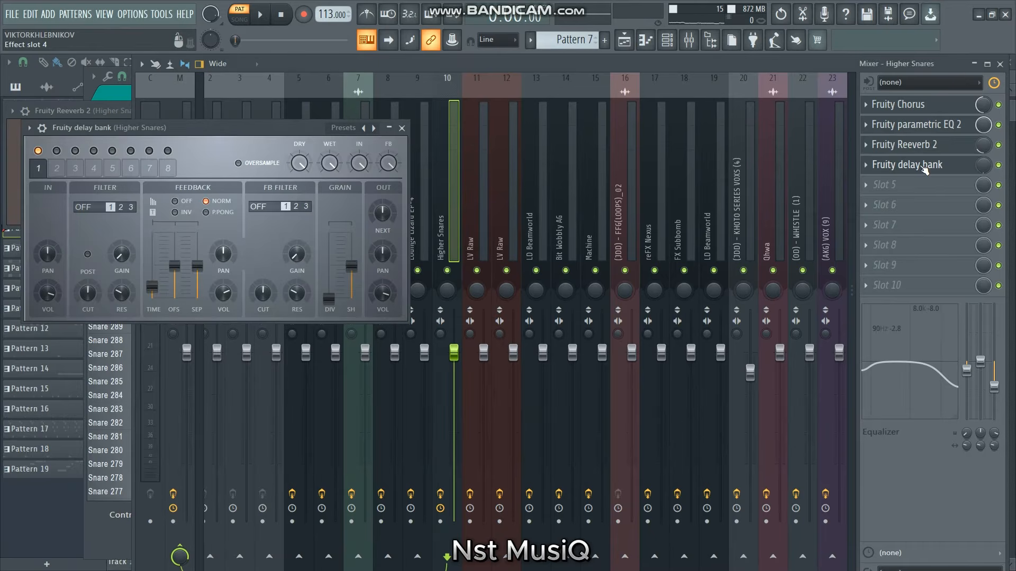
Open Pattern 12 from Track 13 of the playlist in the piano roll and audition it.
click(624, 39)
scroll(607, 328, down, 3)
double_click(551, 320)
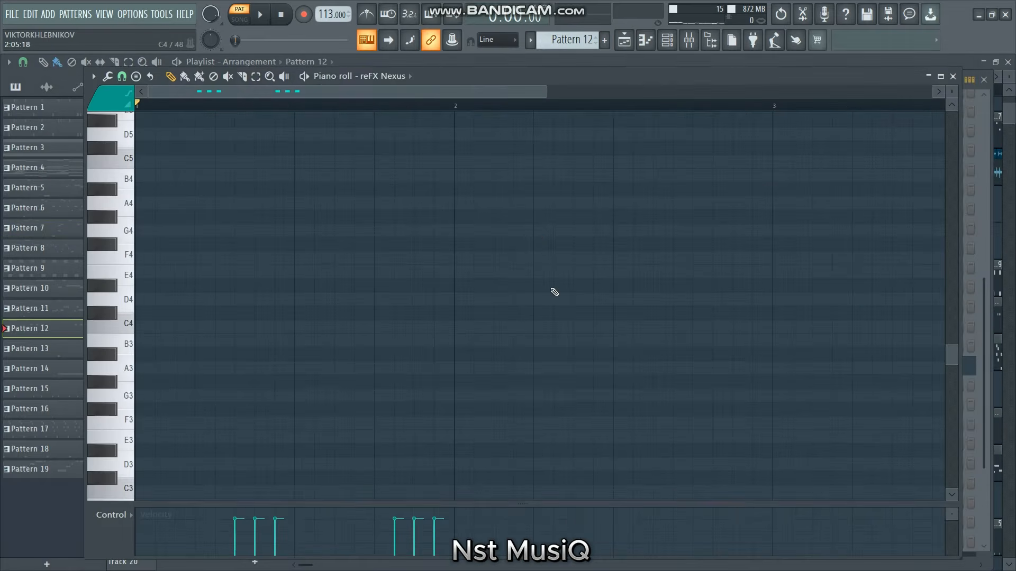
key(space)
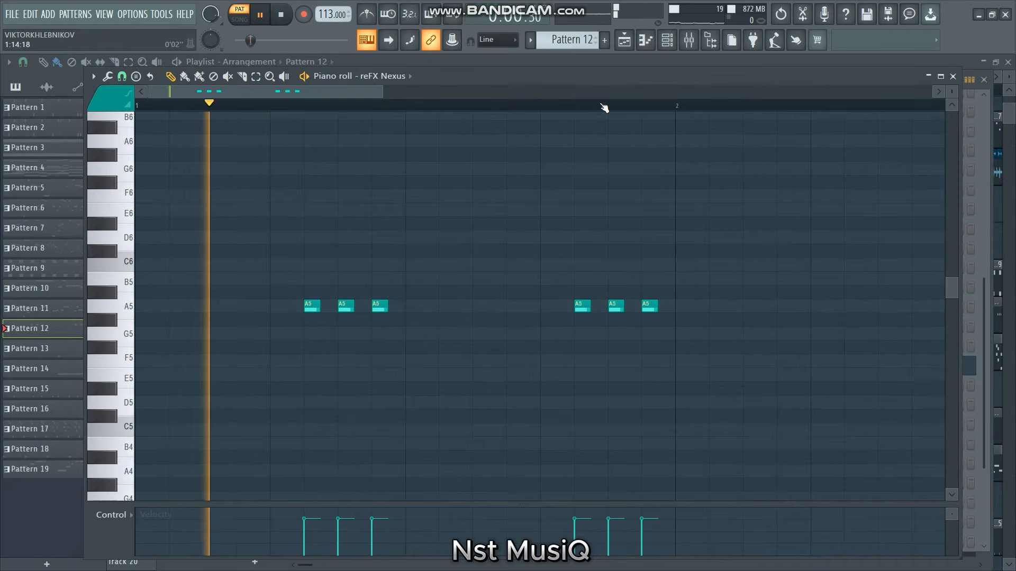
Stop playback, view the reFX Nexus channel's preset, and show the Fruity parametric EQ 2 on its mixer track.
click(667, 39)
key(space)
click(262, 364)
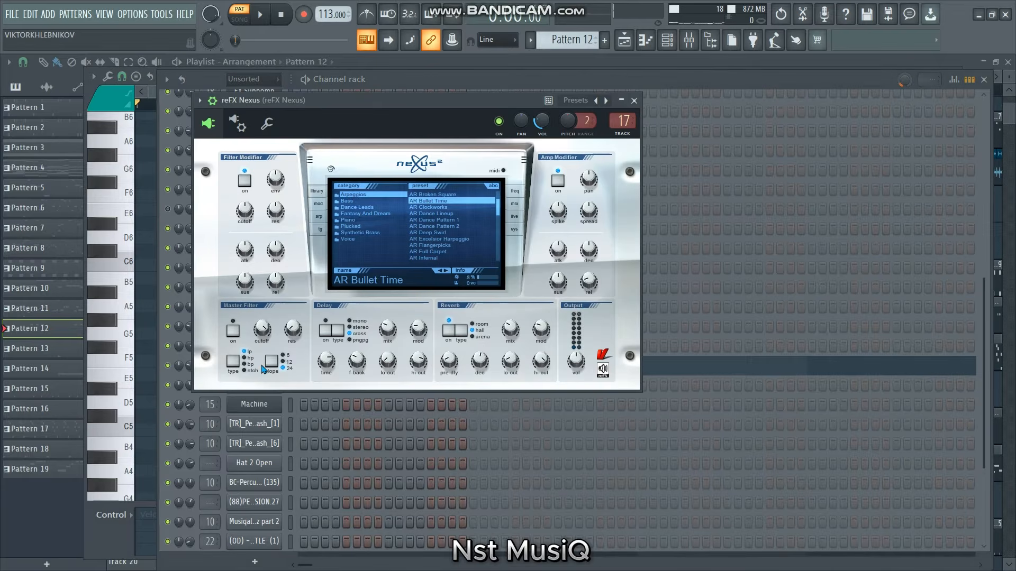
mouse_move(588, 290)
click(688, 40)
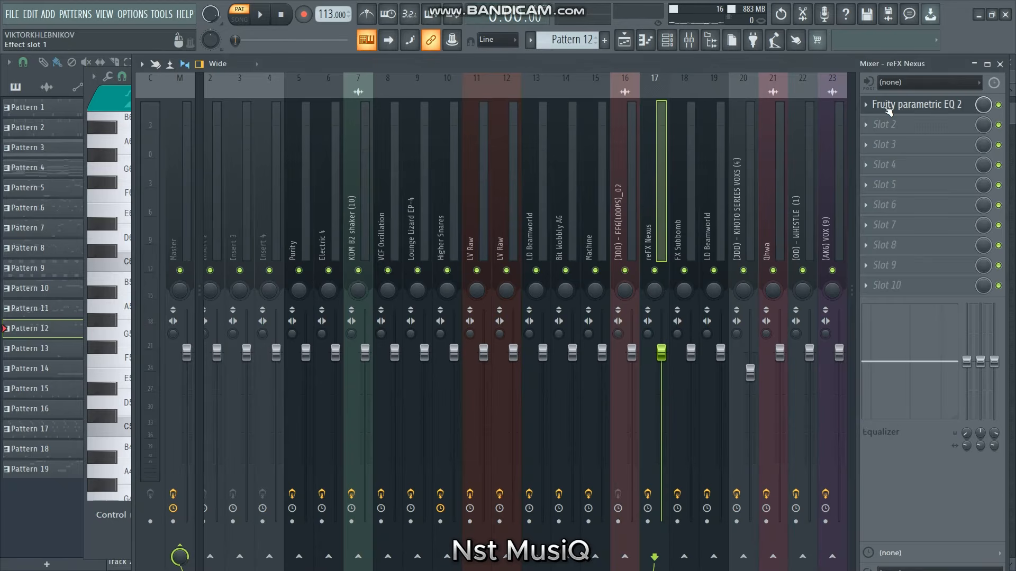
click(910, 104)
Open Pattern 14 from Track 11 of the playlist in the piano roll and audition it.
click(625, 41)
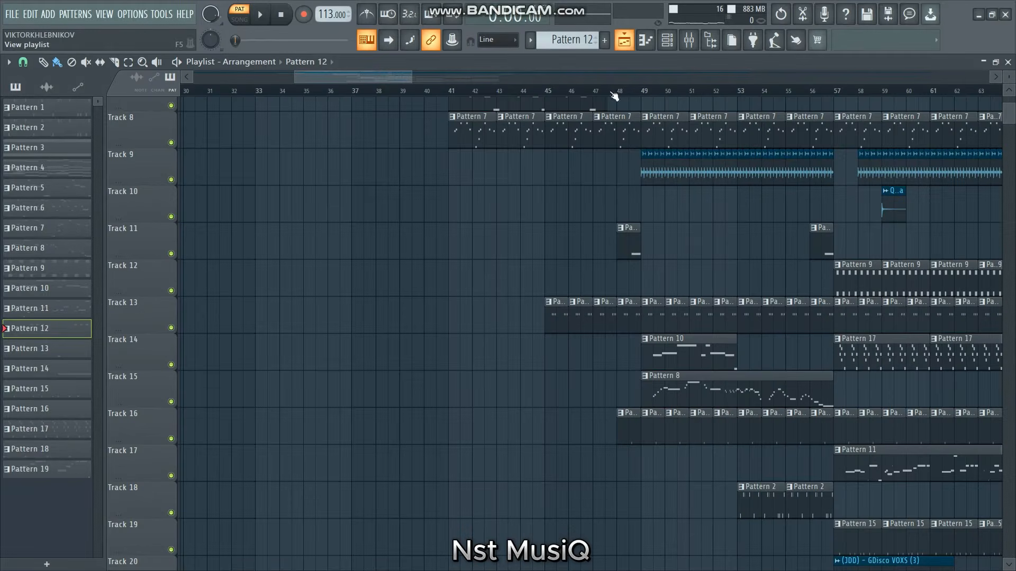
double_click(627, 248)
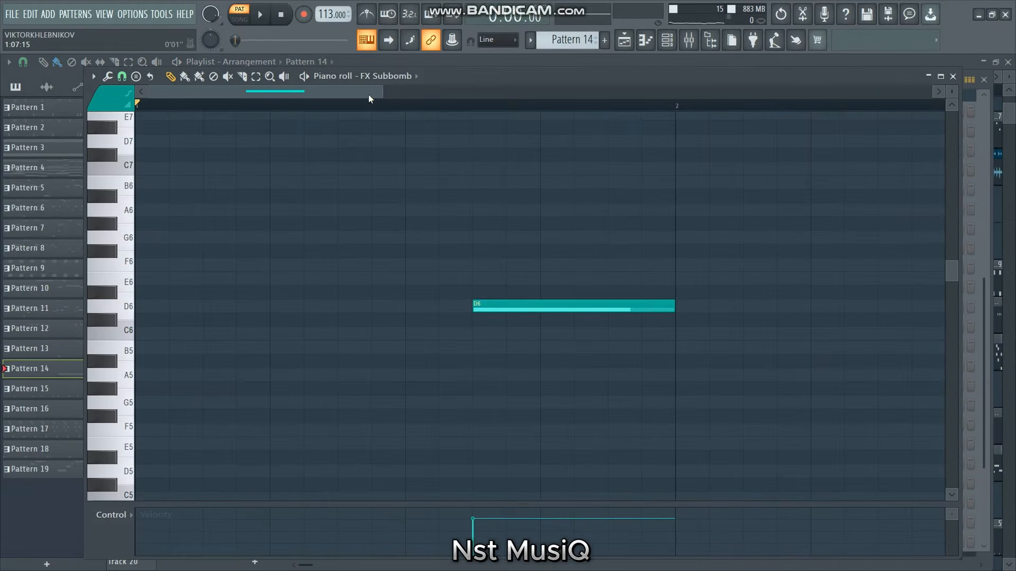
drag(382, 91, 828, 93)
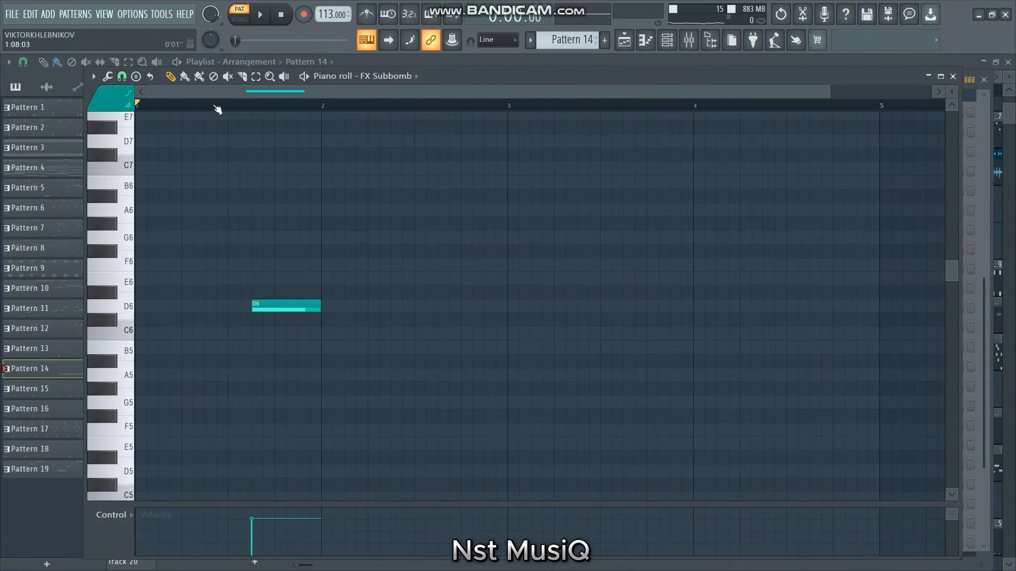
drag(569, 125, 19, 512)
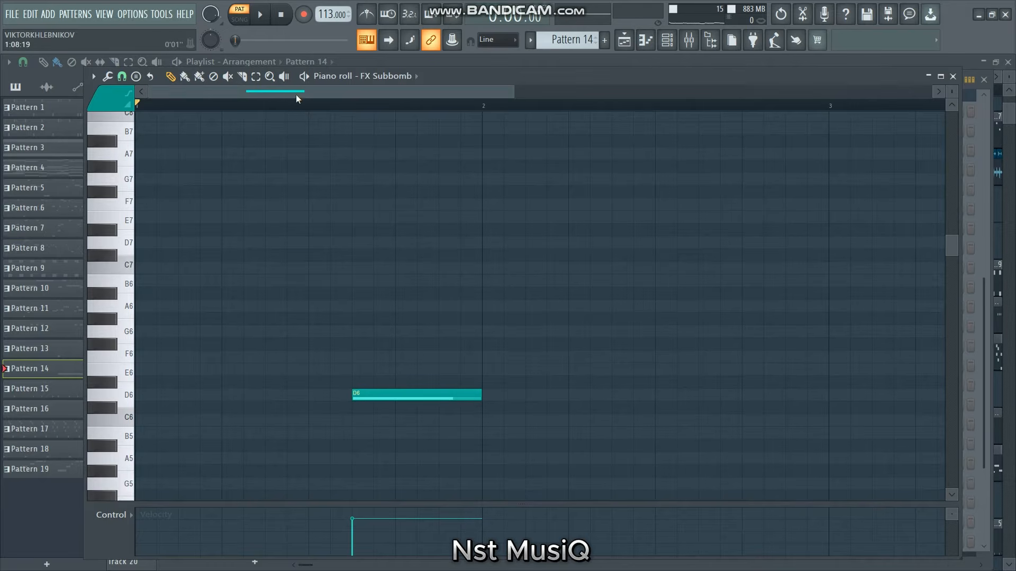
scroll(423, 202, down, 3)
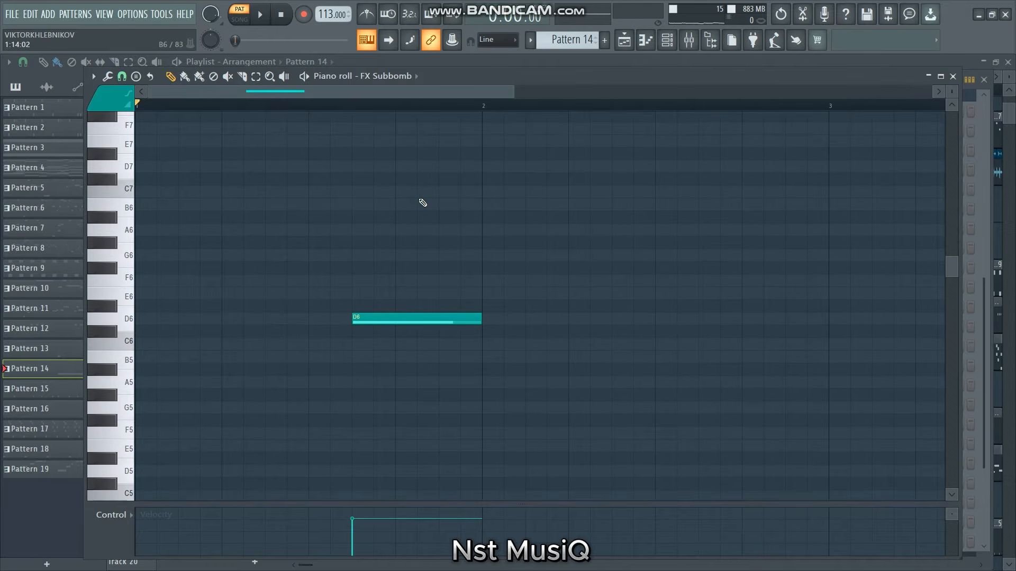
key(space)
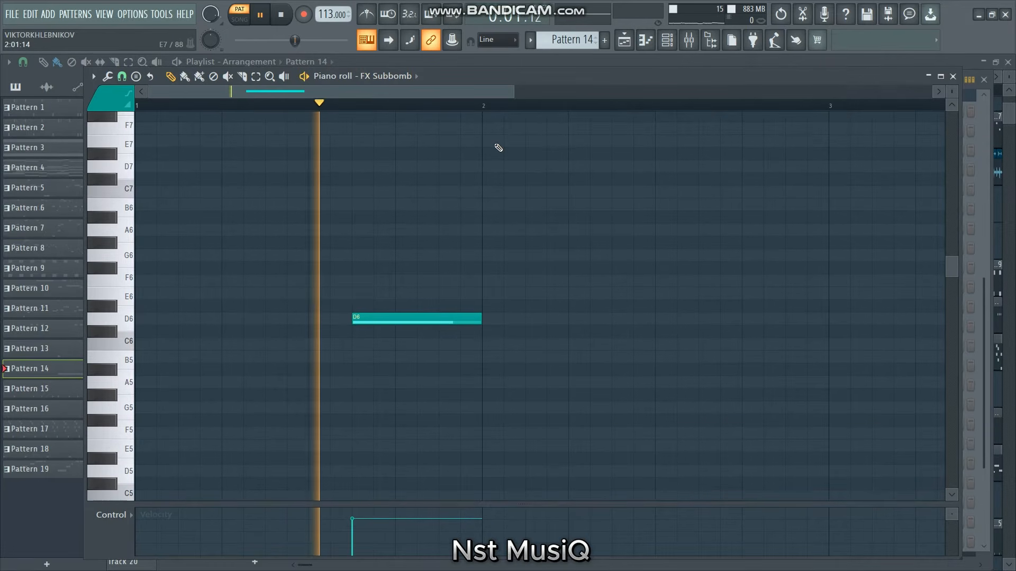
key(space)
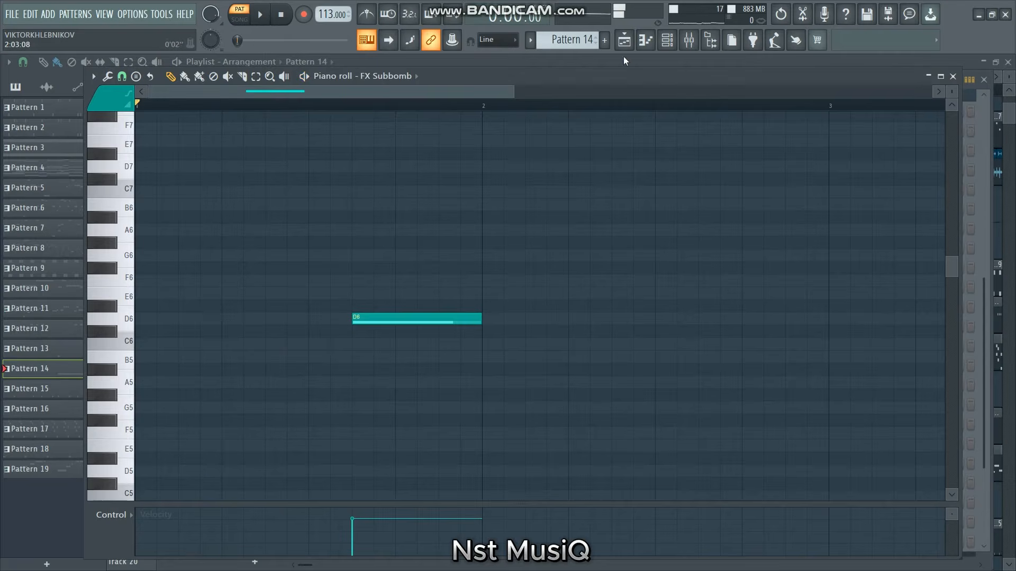
View the Nexus preset of the FX Subbomb channel and show the effects on its mixer track.
click(667, 40)
click(265, 94)
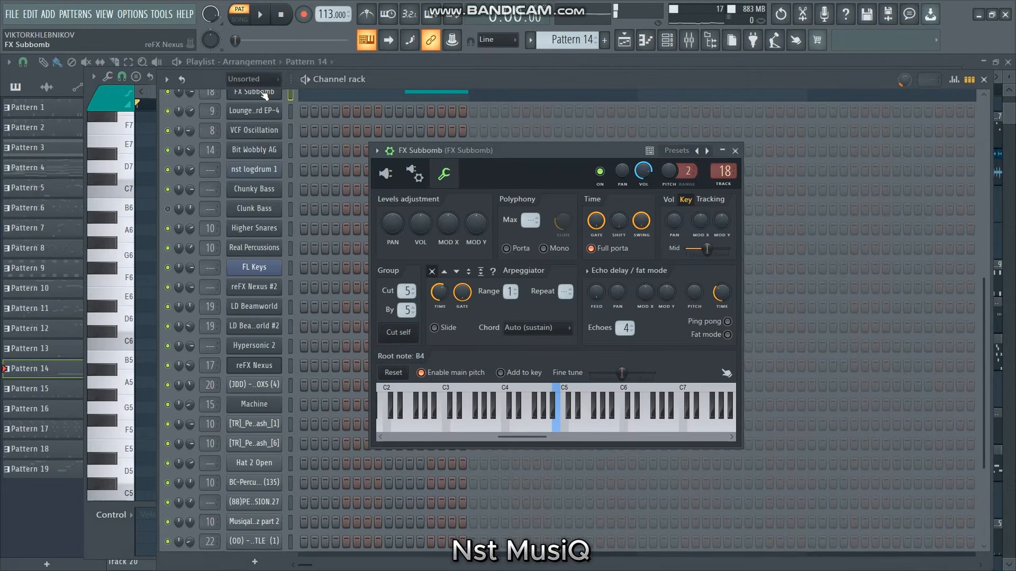
click(385, 175)
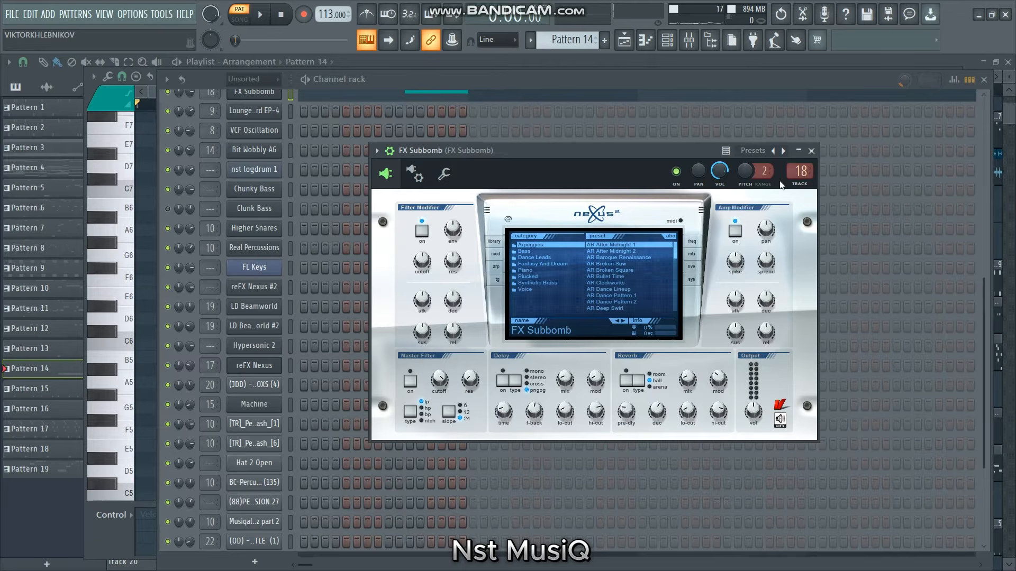
click(811, 150)
scroll(431, 186, up, 3)
click(260, 268)
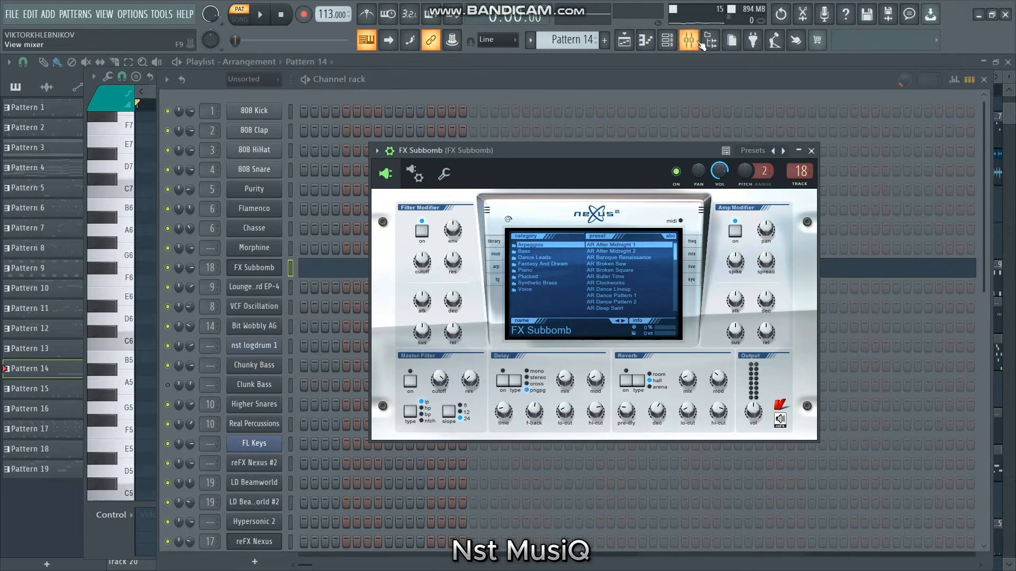
click(689, 39)
Browse the Nexus presets of the XP Dance Vol.2 folder inside the browser's PRESETS folder.
click(711, 40)
scroll(52, 348, up, 5)
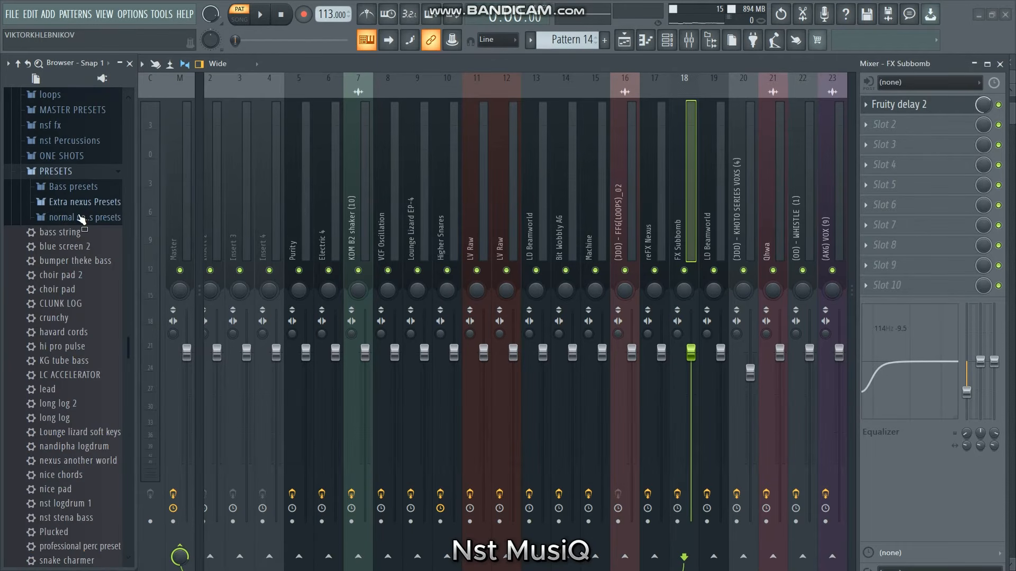
click(81, 218)
scroll(62, 289, down, 4)
click(74, 225)
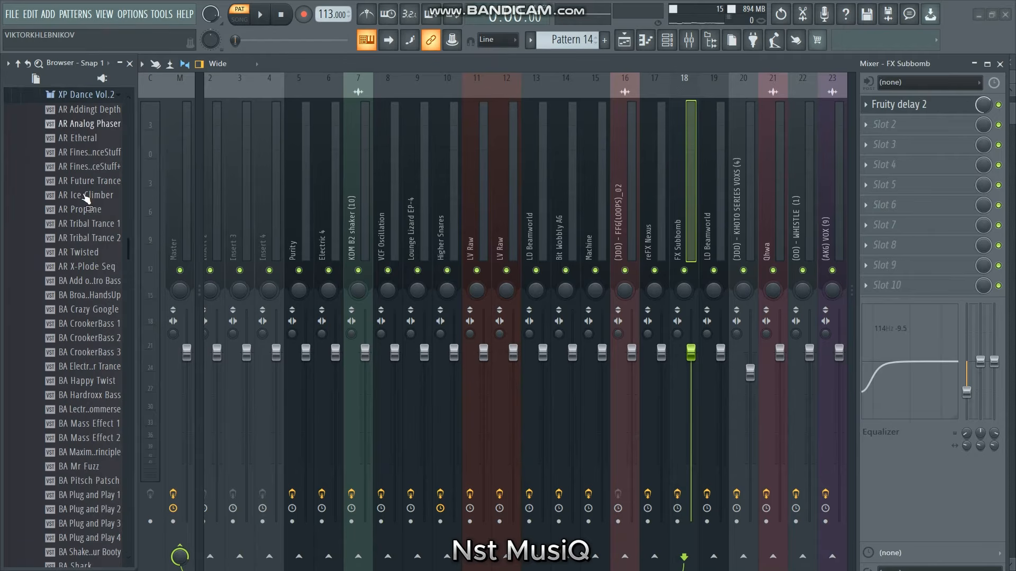
scroll(85, 195, up, 3)
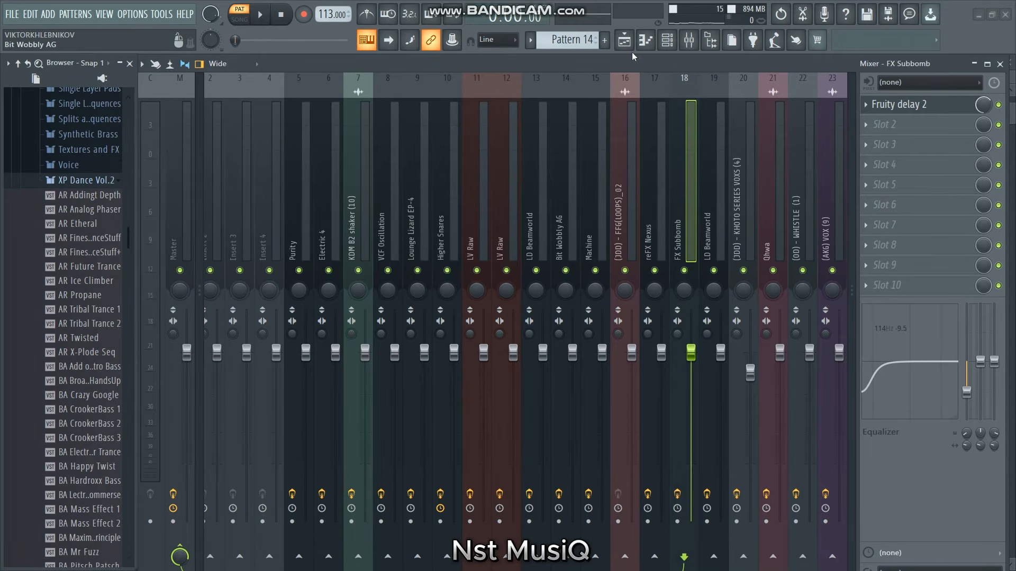
scroll(39, 374, down, 10)
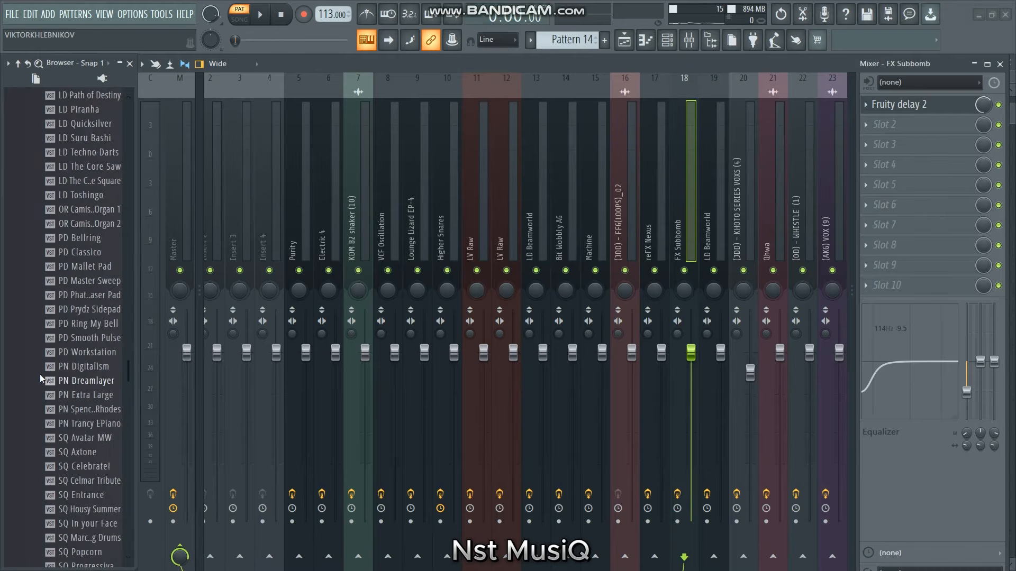
scroll(40, 374, down, 10)
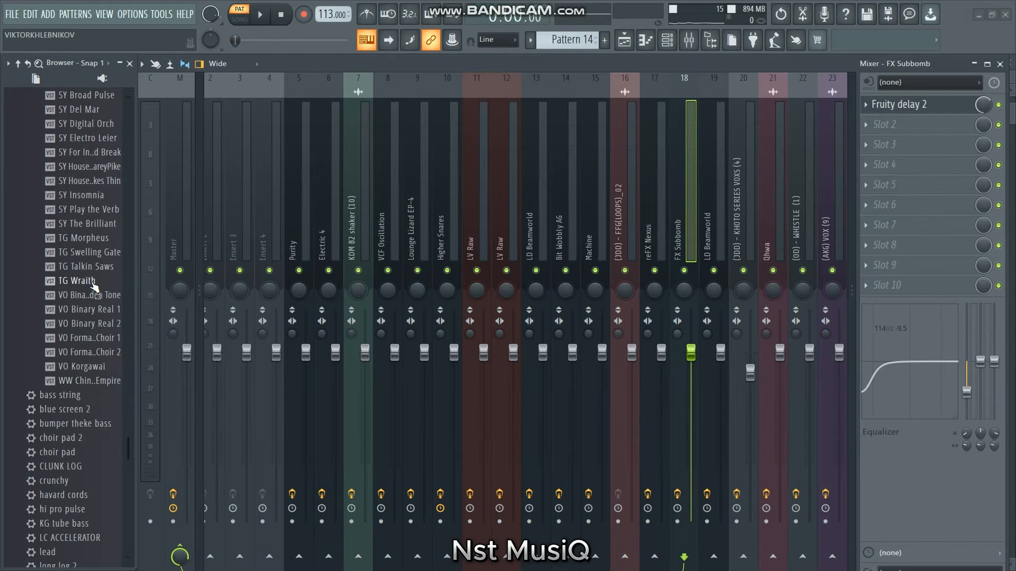
scroll(93, 288, up, 4)
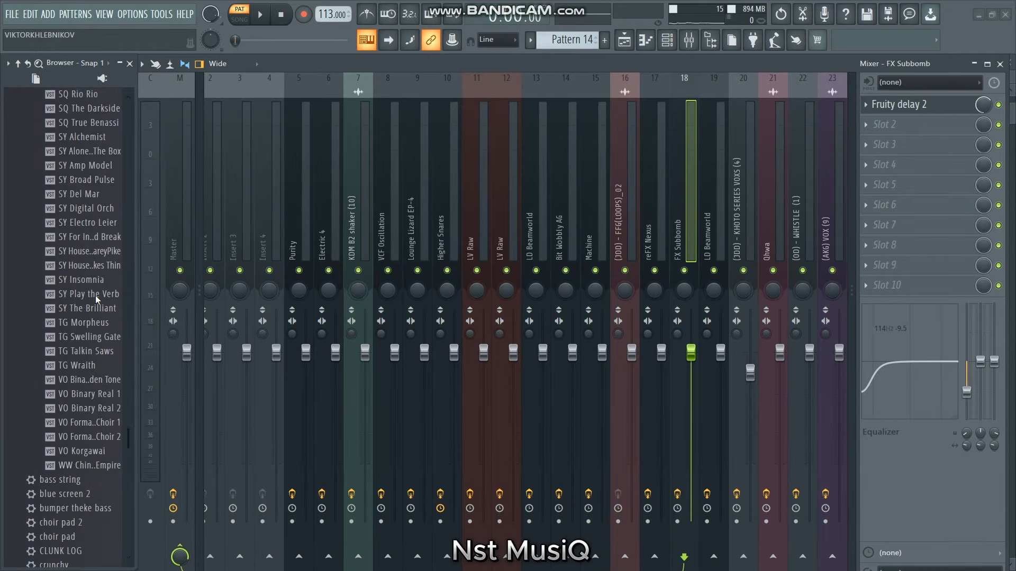
Show the FX Subbomb channel's Nexus plugin again and return to the start of the XP Dance Vol.2 preset list.
click(665, 43)
click(272, 266)
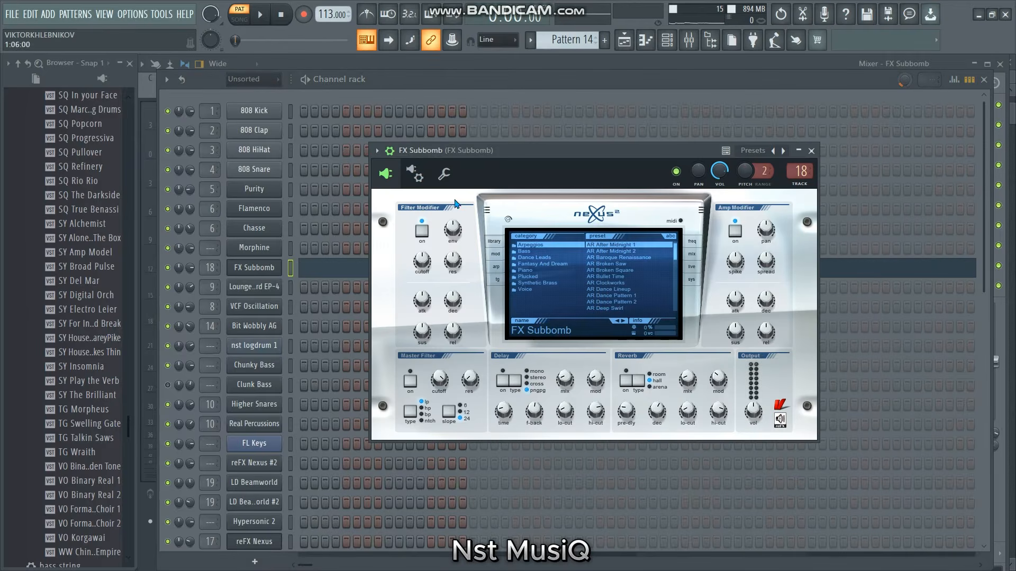
scroll(76, 382, up, 15)
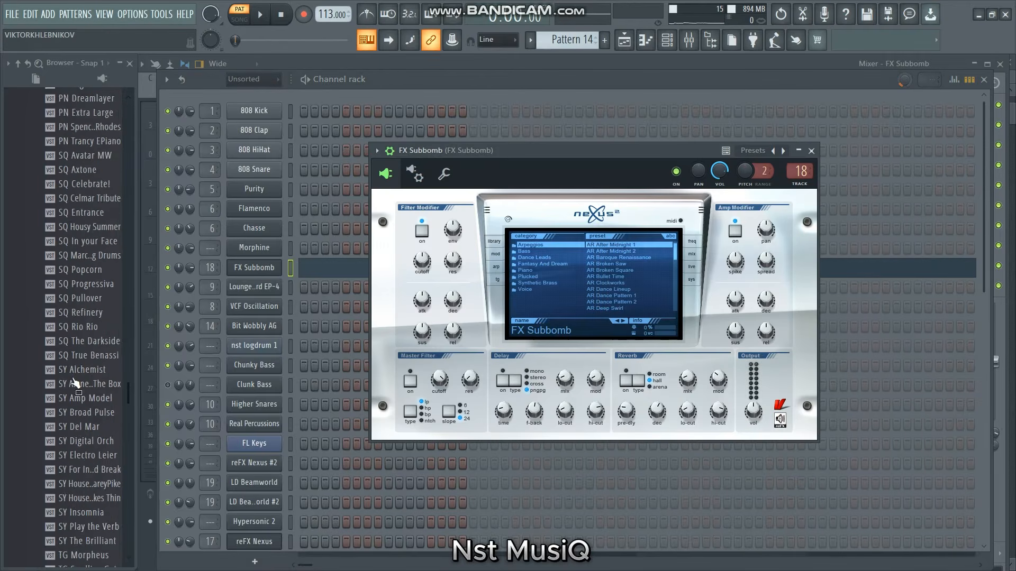
scroll(210, 268, up, 1)
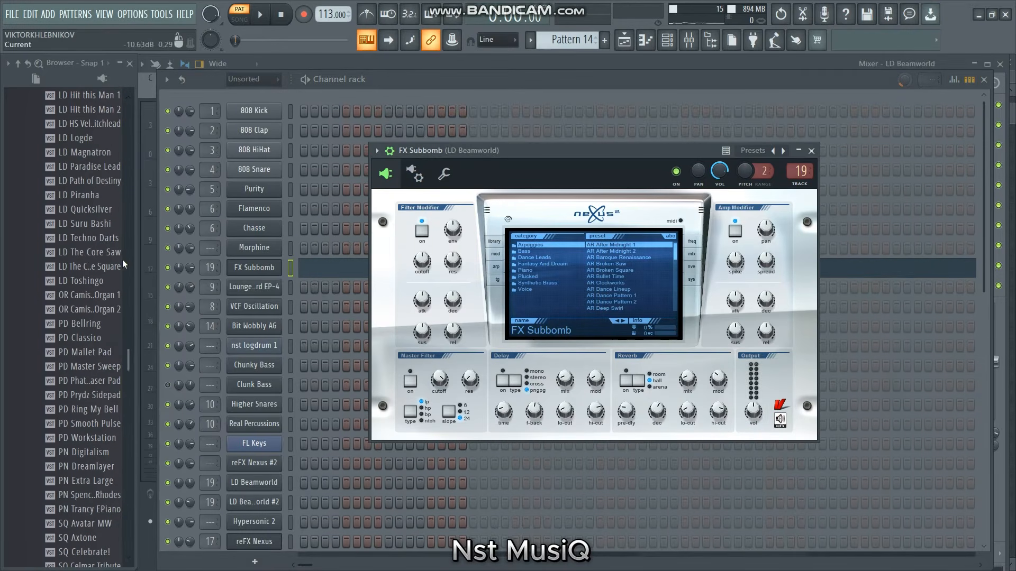
scroll(86, 244, up, 15)
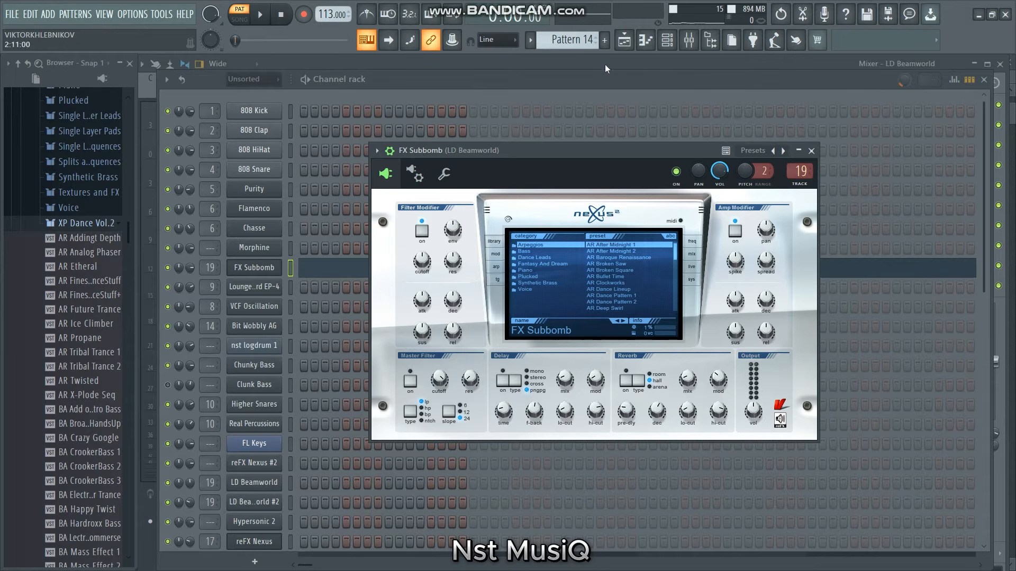
Reopen Pattern 14 in the piano roll and play its FX Subbomb note again.
click(624, 40)
click(645, 40)
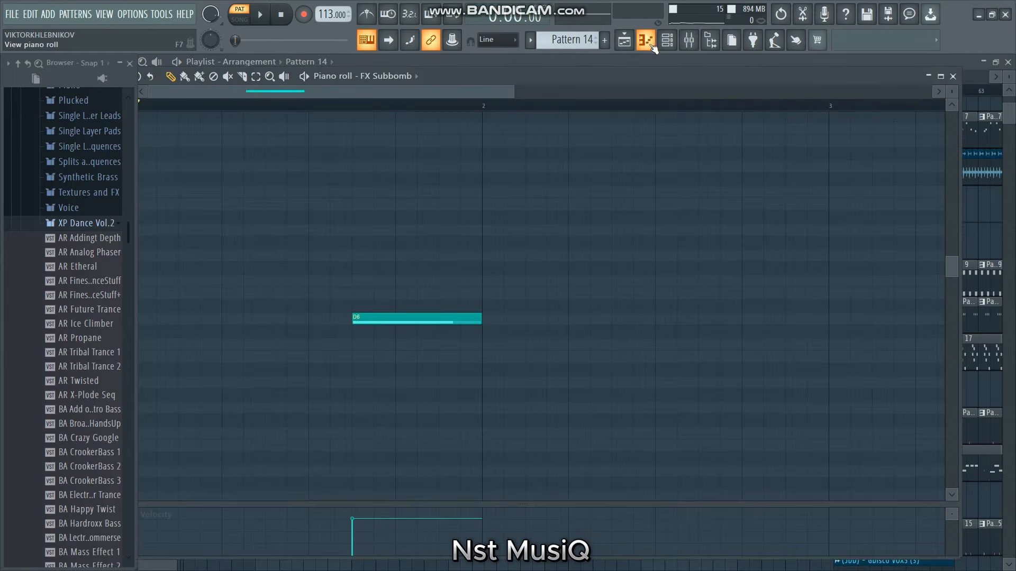
key(space)
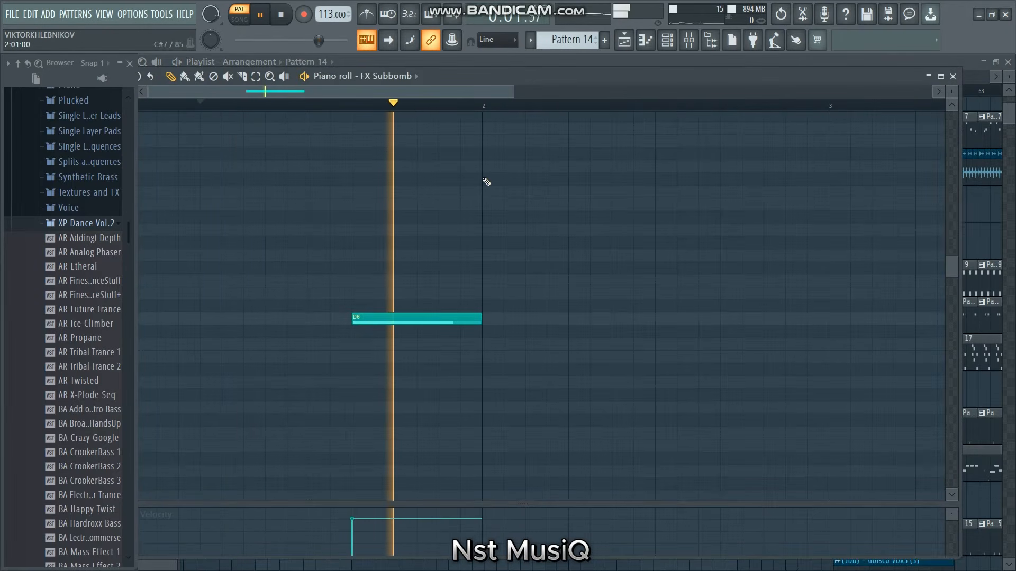
key(space)
Return to the playlist and open a Pattern 12 clip from Track 13 in the piano roll.
click(629, 40)
scroll(594, 229, up, 3)
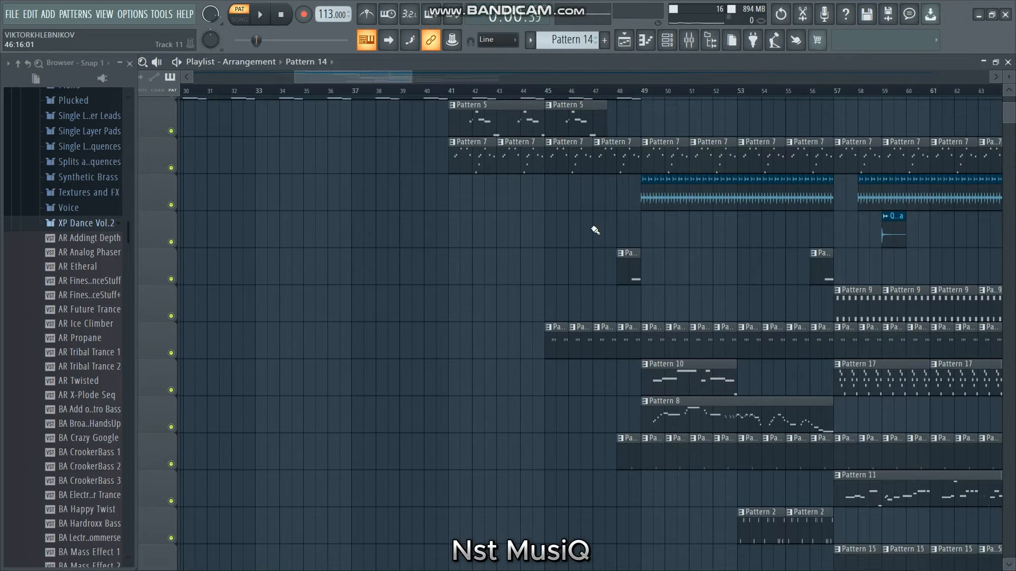
ctrl+right_click(495, 234)
drag(295, 168, 510, 566)
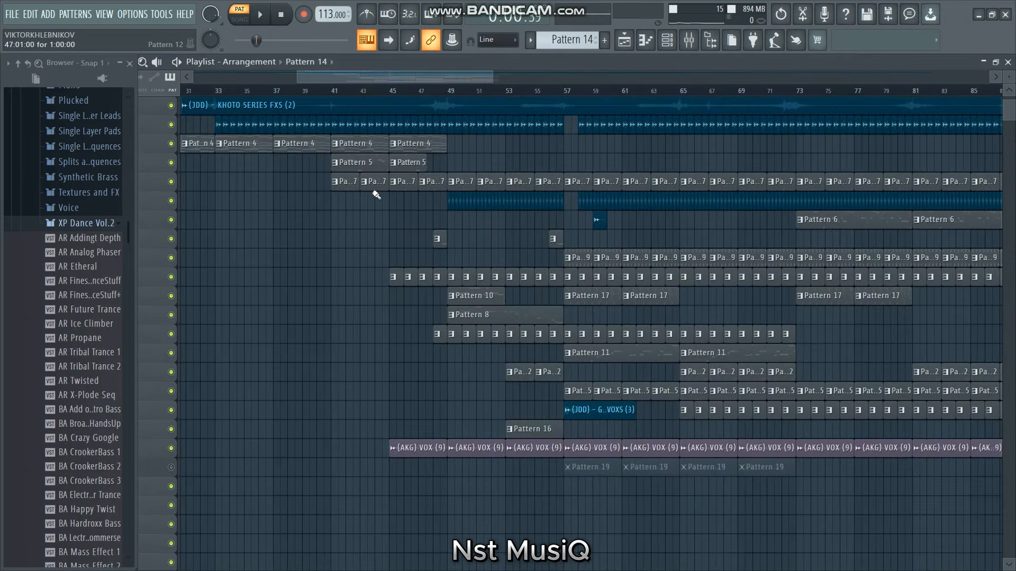
drag(358, 153, 539, 387)
double_click(456, 251)
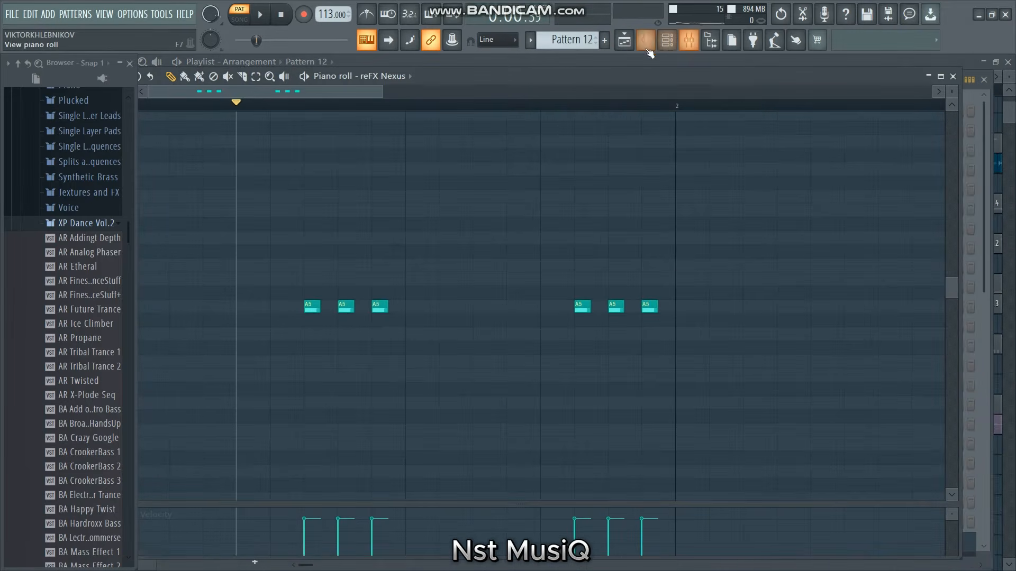
Open the settings of the first (AKG) VOX (9) audio clip on Track 22 of the playlist and close the browser.
click(625, 39)
scroll(426, 402, down, 2)
double_click(485, 381)
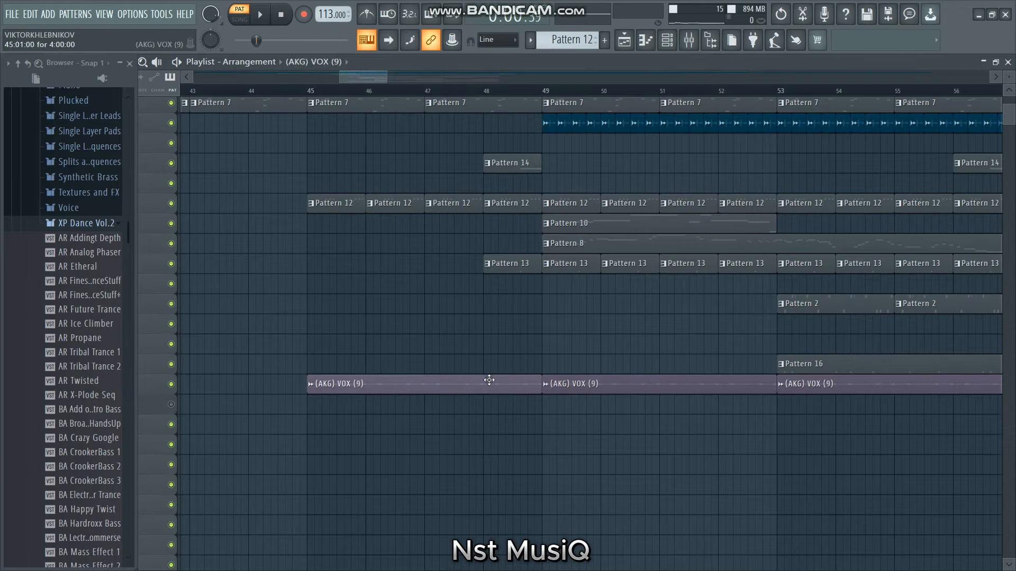
click(129, 63)
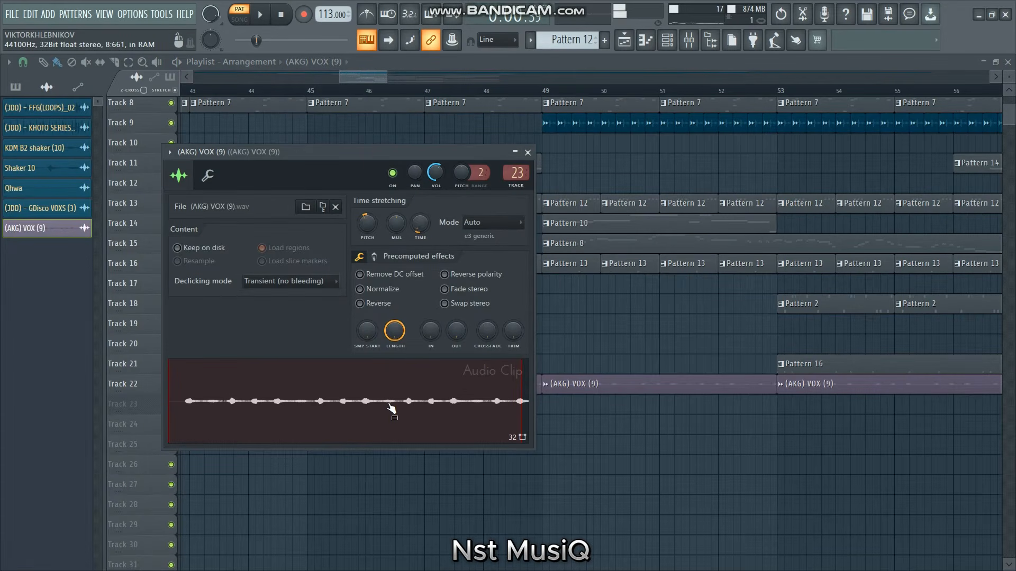
Stop playback and close the (AKG) VOX (9) settings, and briefly show the settings of a Shaker 10 audio clip on Track 9.
click(294, 19)
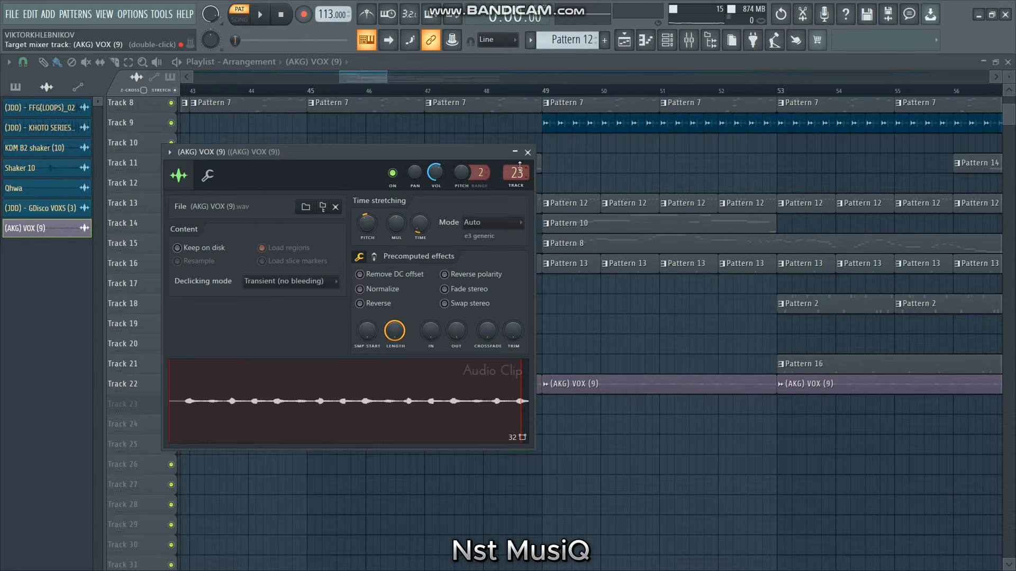
click(528, 152)
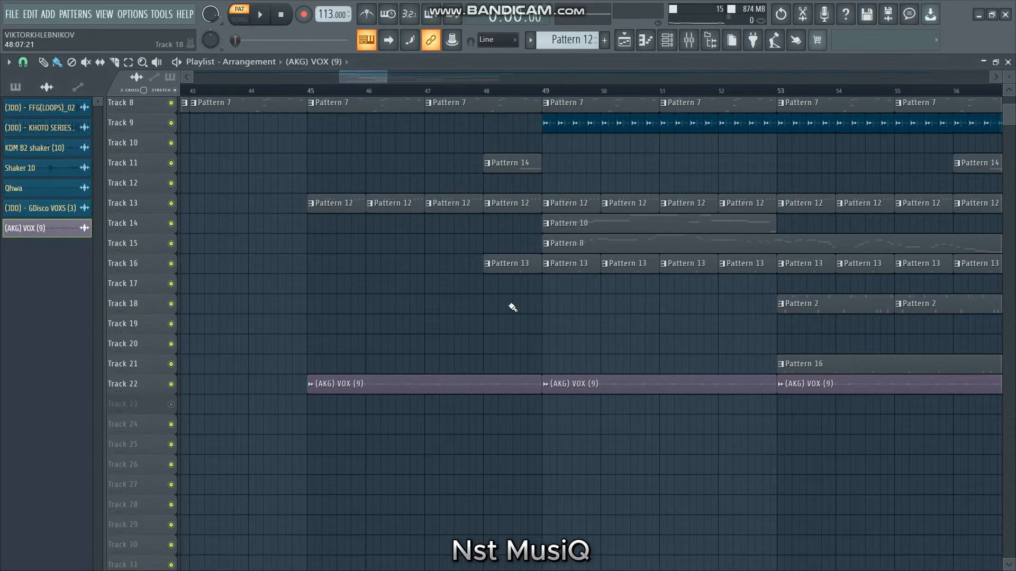
scroll(566, 193, up, 4)
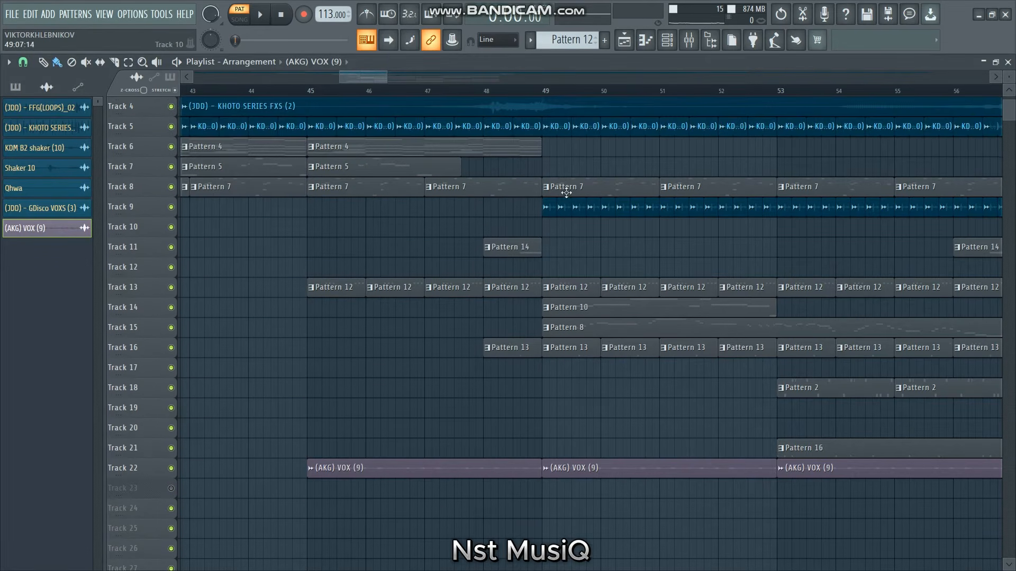
drag(458, 137, 745, 565)
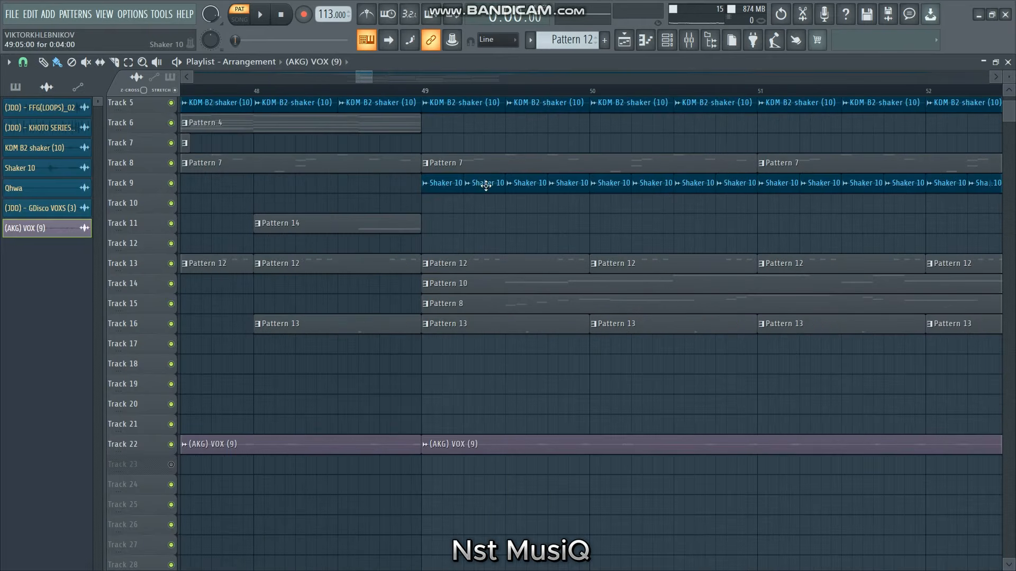
double_click(482, 185)
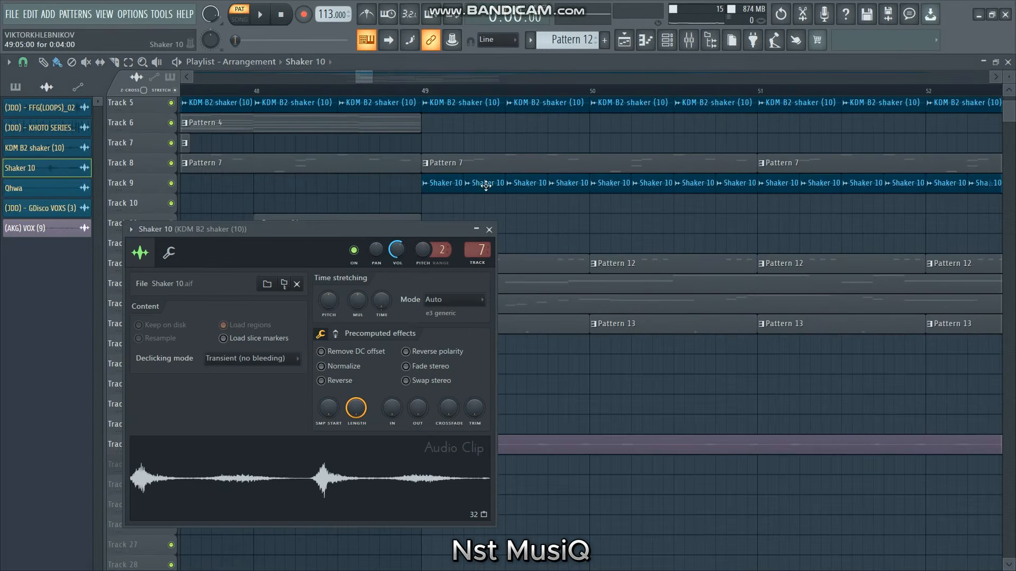
click(489, 229)
Open a Pattern 13 clip from Track 16 in the piano roll and play its (JDD) - KHOTO SERIES VOXS (4) note.
double_click(391, 327)
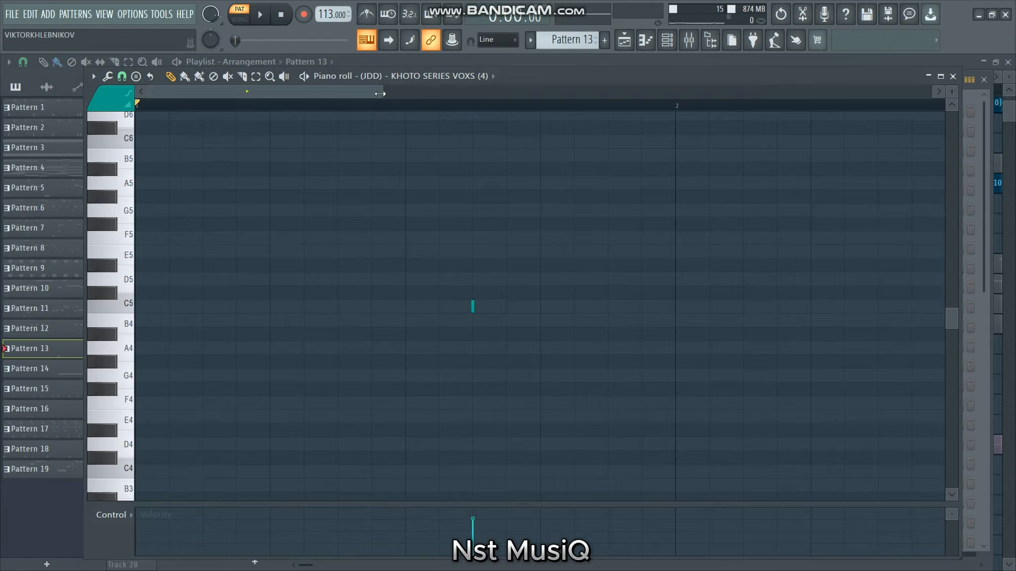
drag(383, 92, 756, 91)
click(667, 42)
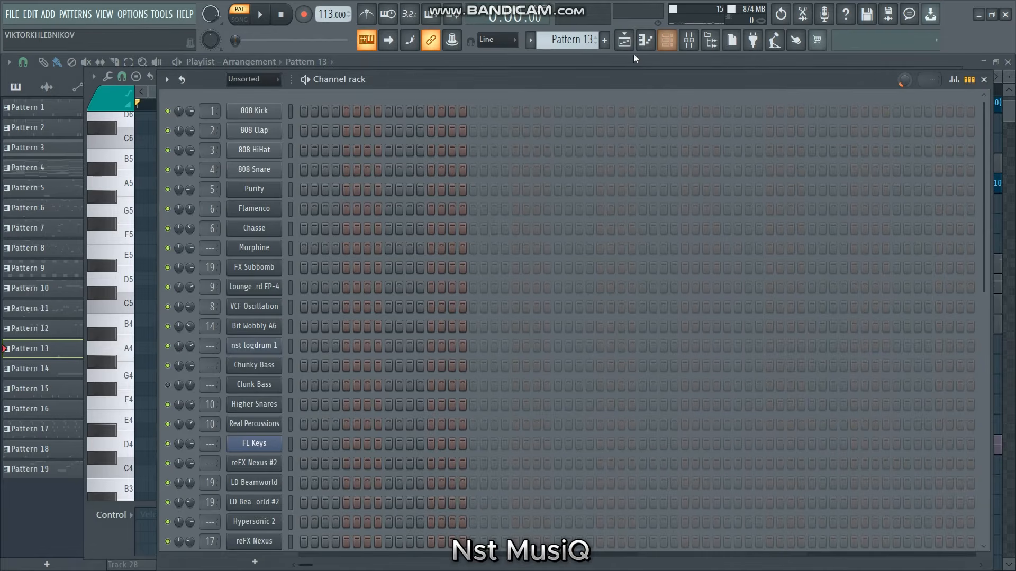
scroll(472, 341, down, 5)
click(644, 47)
key(space)
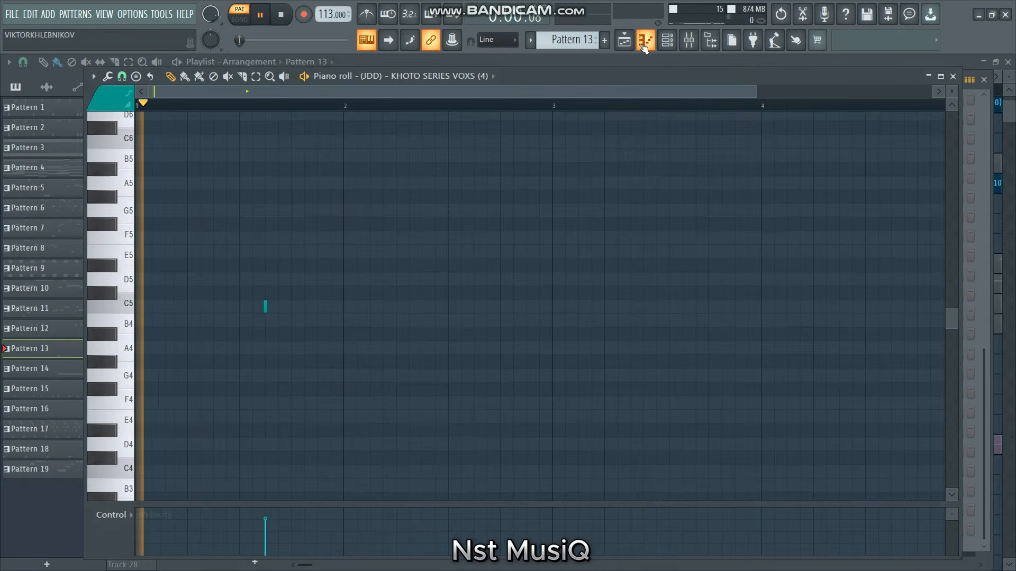
Stop playback and show the sampler settings of the (JDD) - KHOTO SERIES VOXS (4) channel.
click(668, 42)
key(space)
click(238, 314)
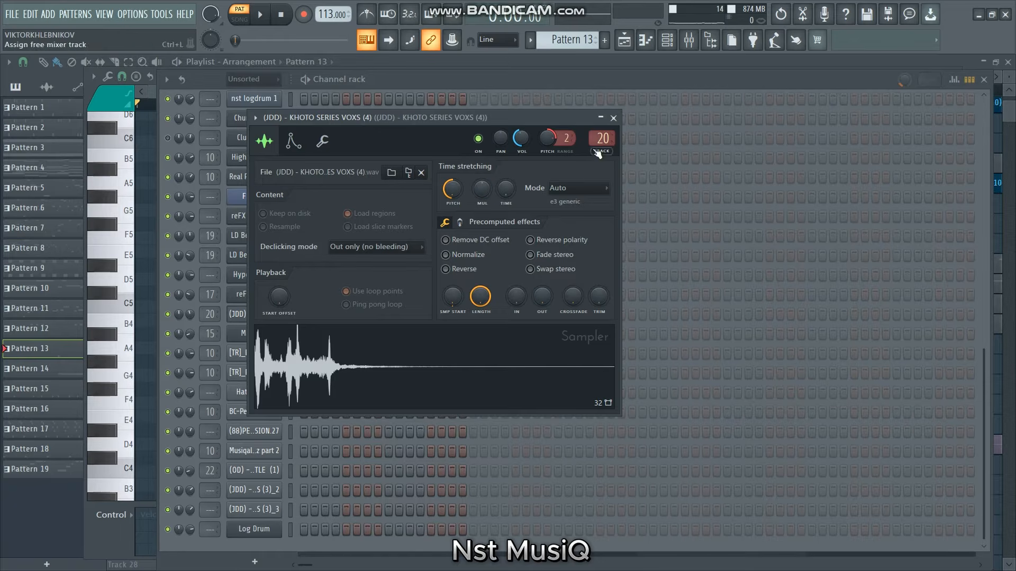
Show the Fruity parametric EQ 2 and Fruity Reeverb 2 effects on mixer track 20.
click(688, 44)
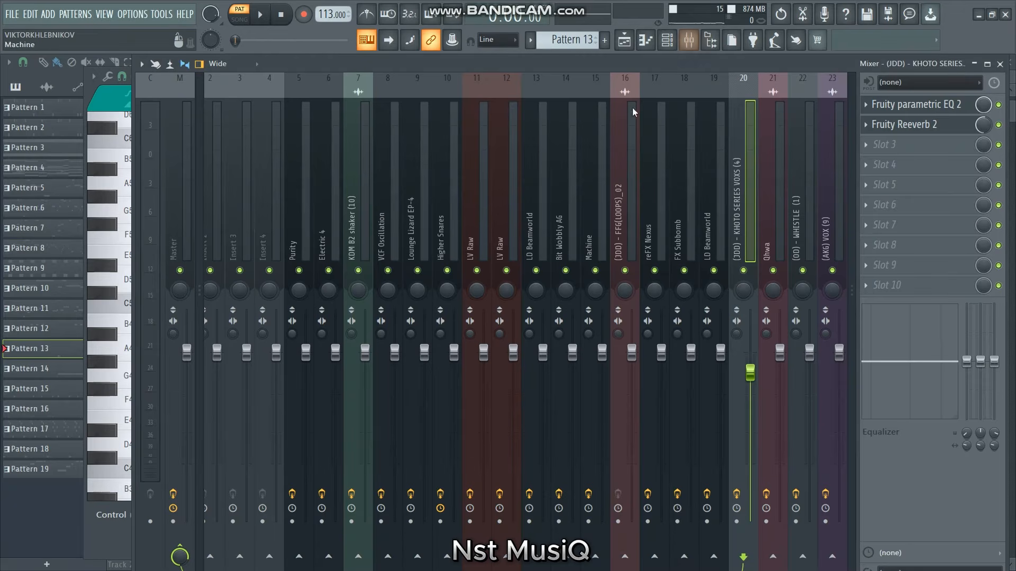
click(915, 104)
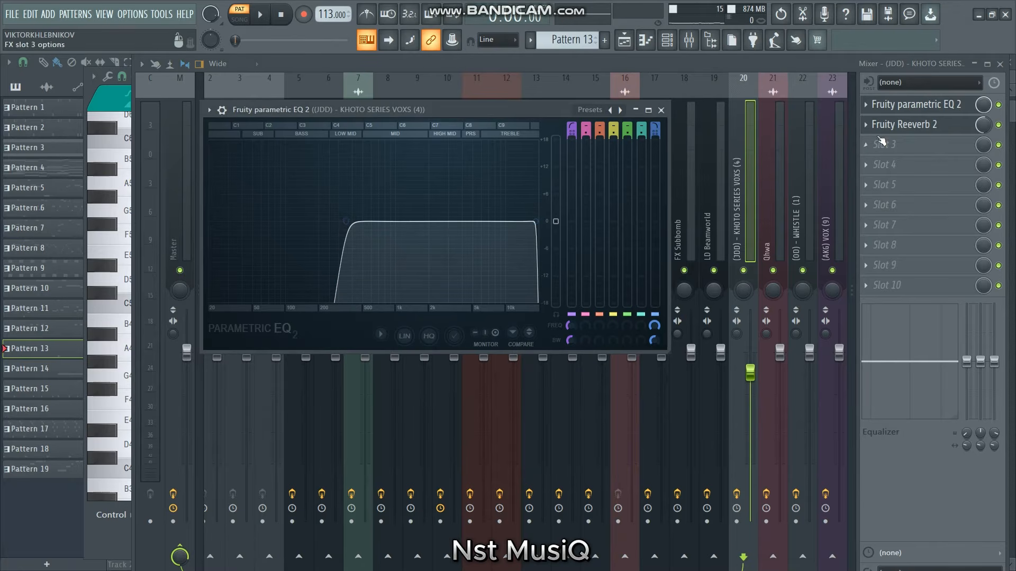
click(903, 125)
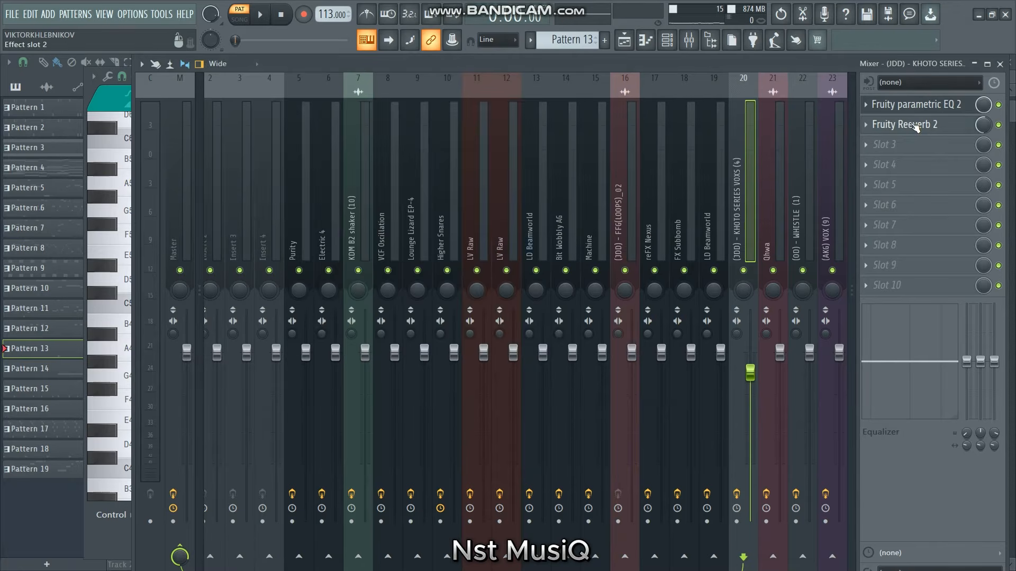
Return to the playlist and open the Pattern 10 clip at bar 49 of Track 14 in the piano roll.
click(625, 40)
scroll(535, 261, down, 8)
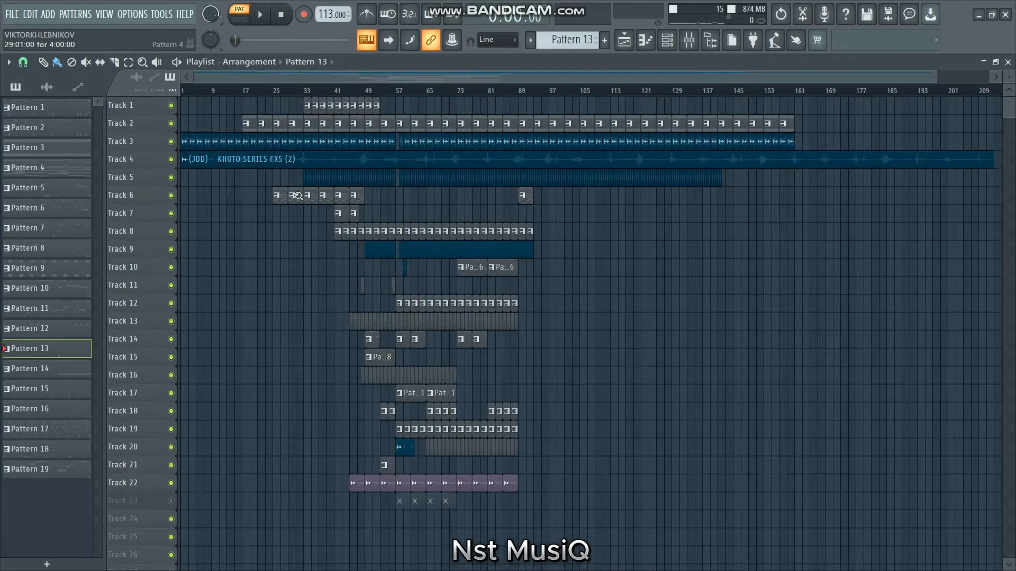
scroll(362, 240, up, 3)
scroll(423, 318, up, 2)
drag(1008, 78, 1008, 74)
scroll(335, 239, down, 3)
double_click(393, 222)
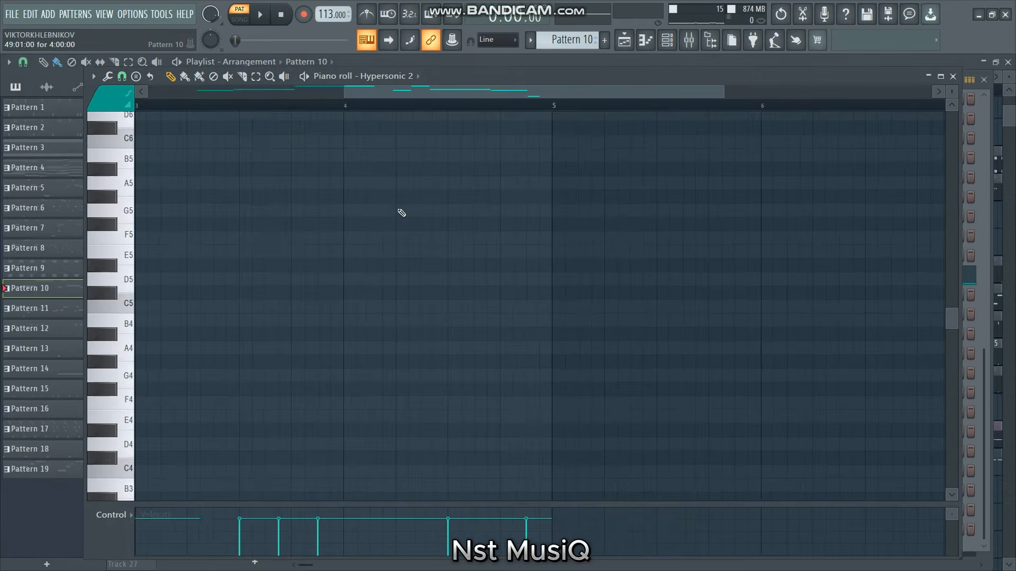
Fit Pattern 10's Hypersonic 2 notes in the piano roll view and play the melody.
drag(586, 93, 934, 93)
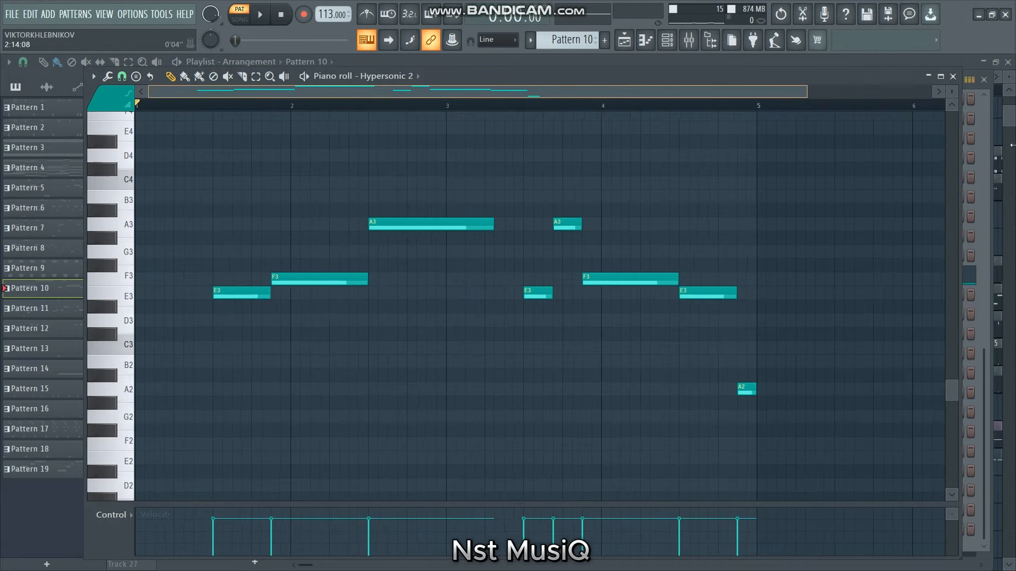
drag(584, 162, 138, 313)
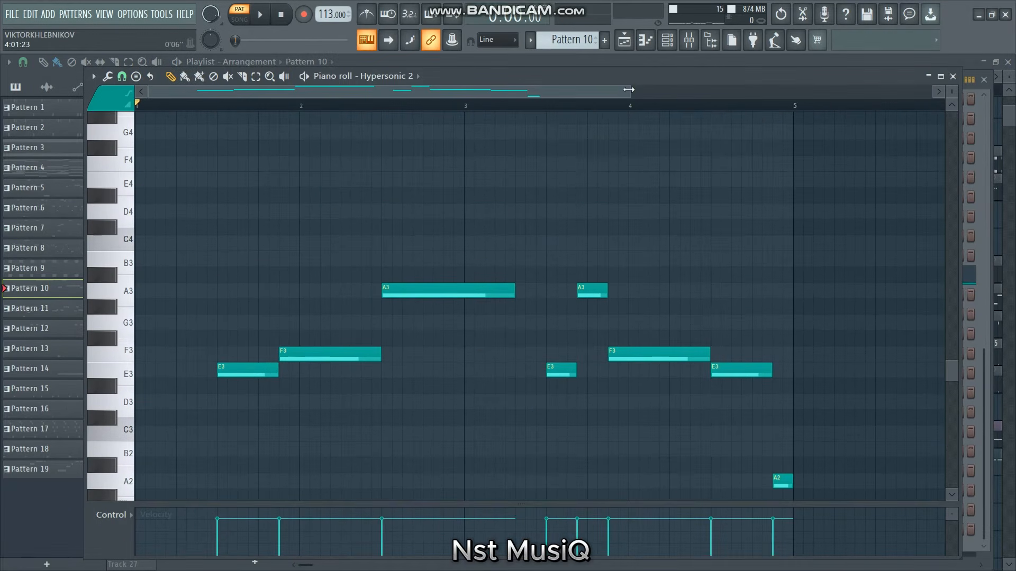
drag(629, 90, 697, 128)
scroll(337, 270, down, 3)
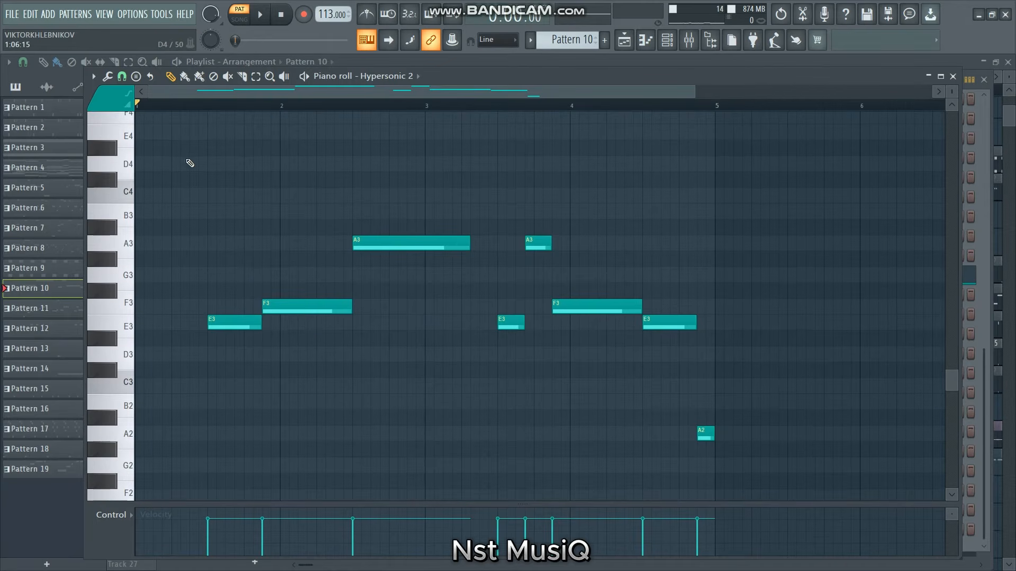
key(space)
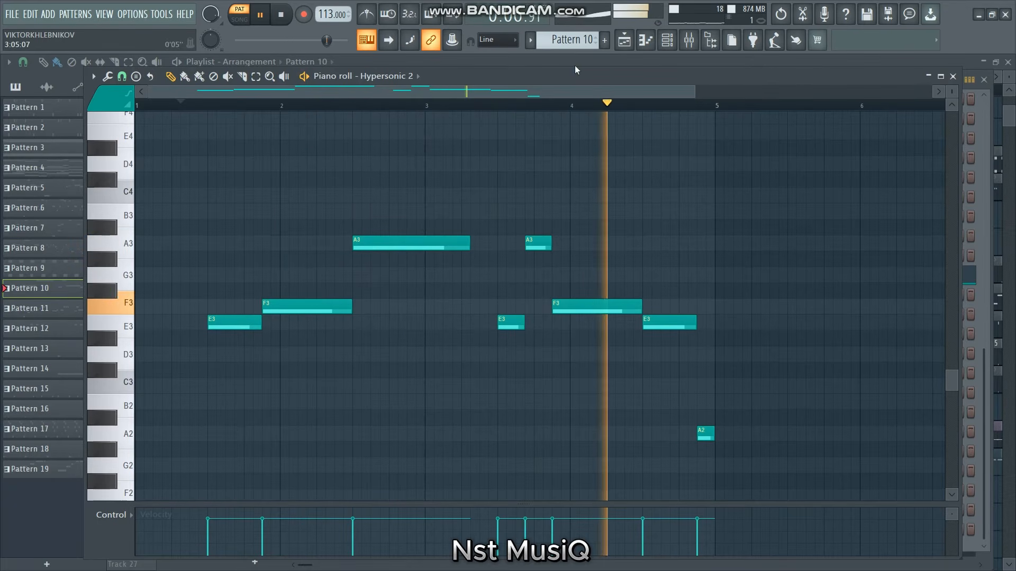
key(space)
Show the Hypersonic 2 plugin with its Welcome ToThe Matrix and Tube Bass patches and audition the sound with a few notes.
key(F6)
click(253, 274)
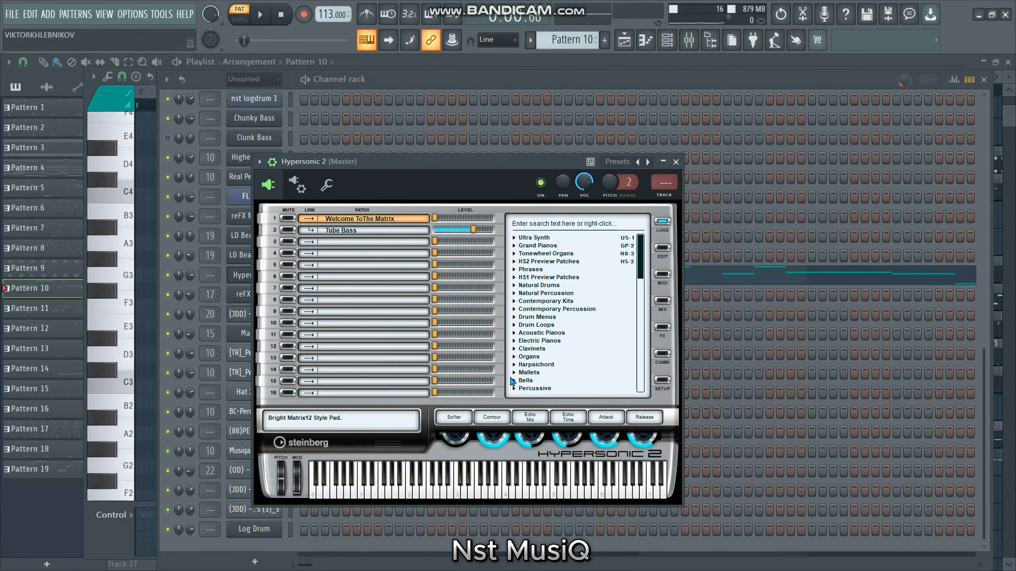
key(n)
key(v)
key(c)
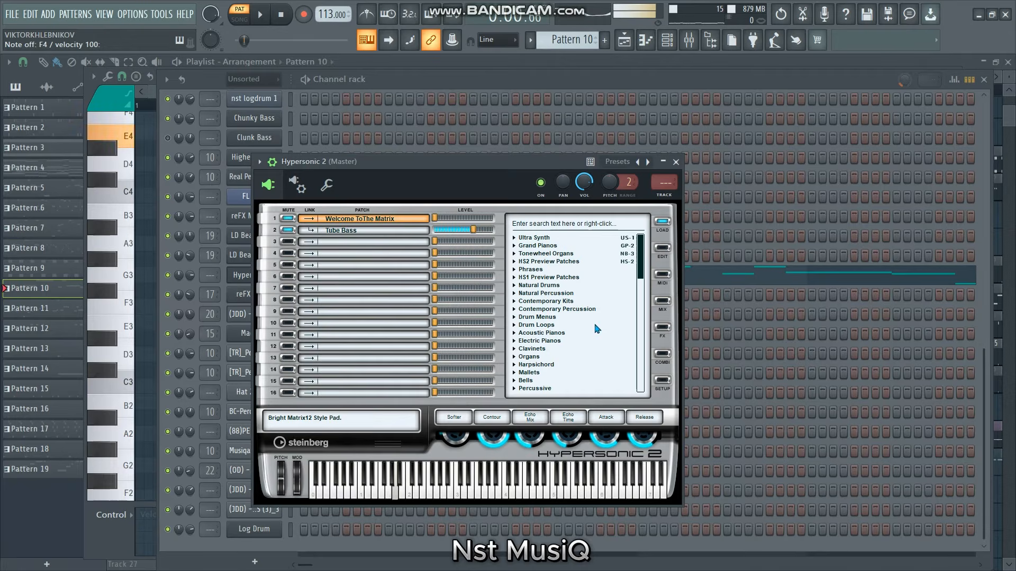
key(n)
key(c)
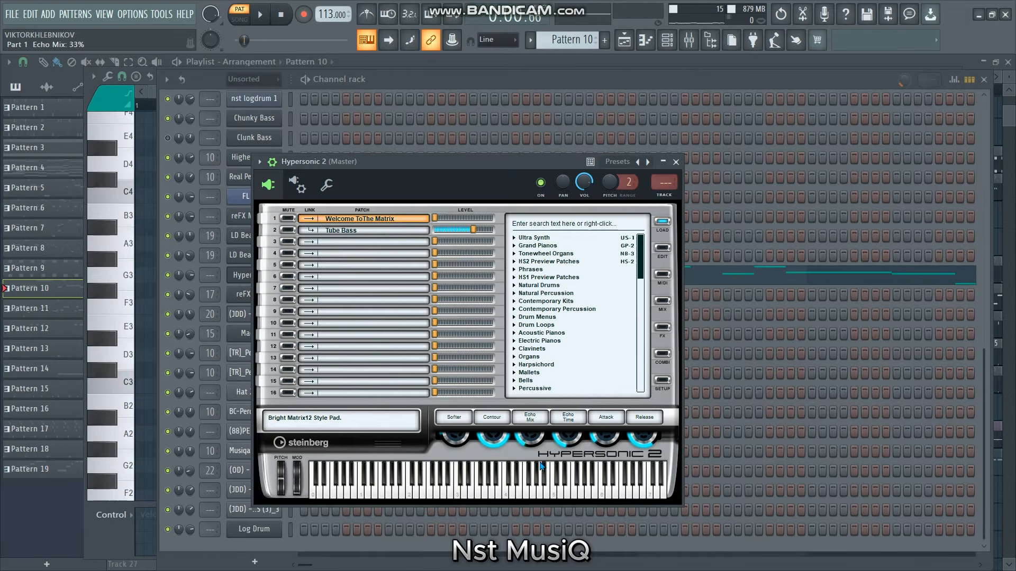
Replay the start of Pattern 10 in the piano roll and return to the channel rack.
click(646, 40)
key(space)
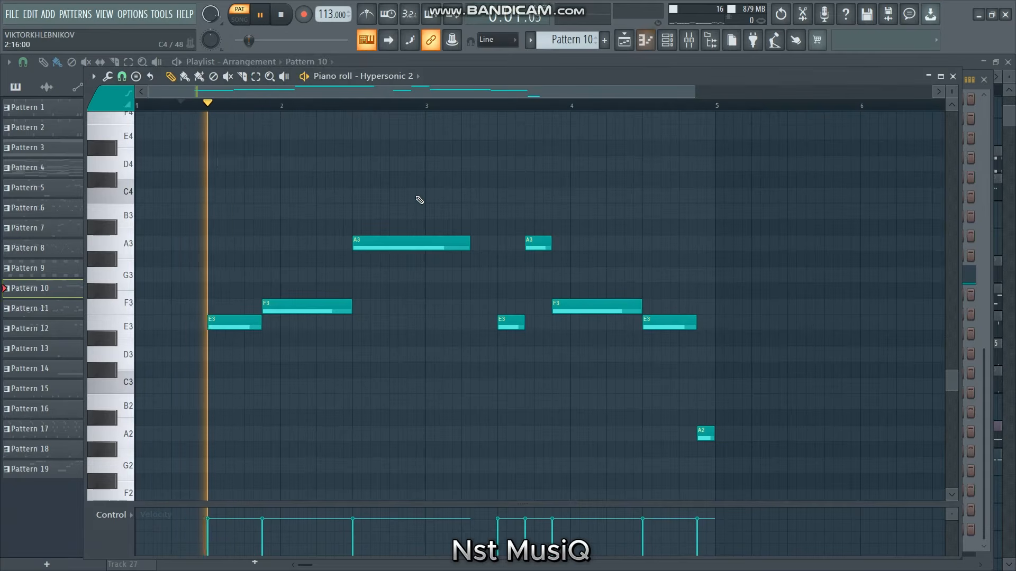
key(space)
click(669, 43)
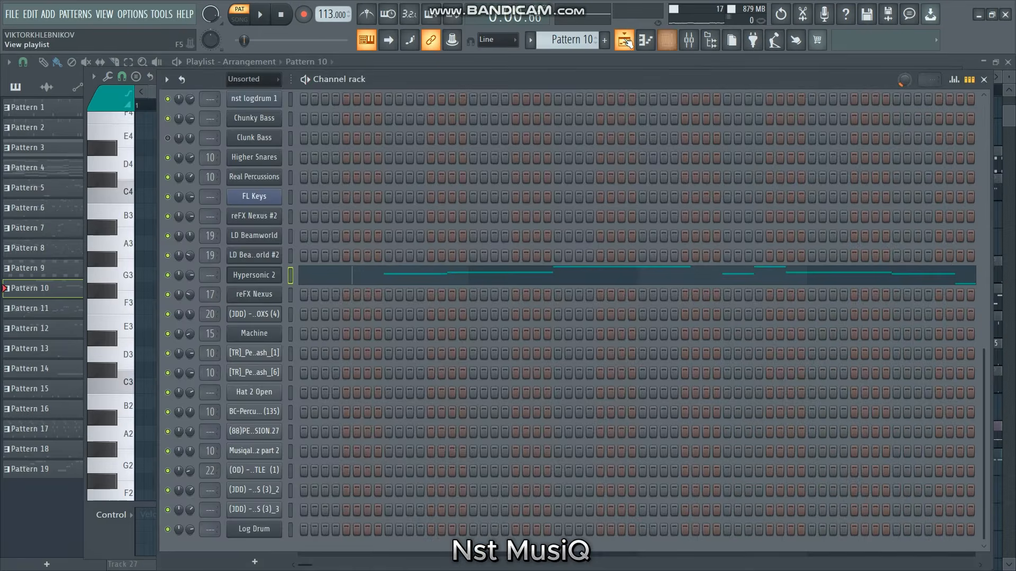
Open the first Pattern 2 clip on Track 18 in the piano roll and show all its Chasse notes with the playhead at the start.
click(627, 43)
scroll(363, 322, up, 3)
scroll(701, 518, up, 2)
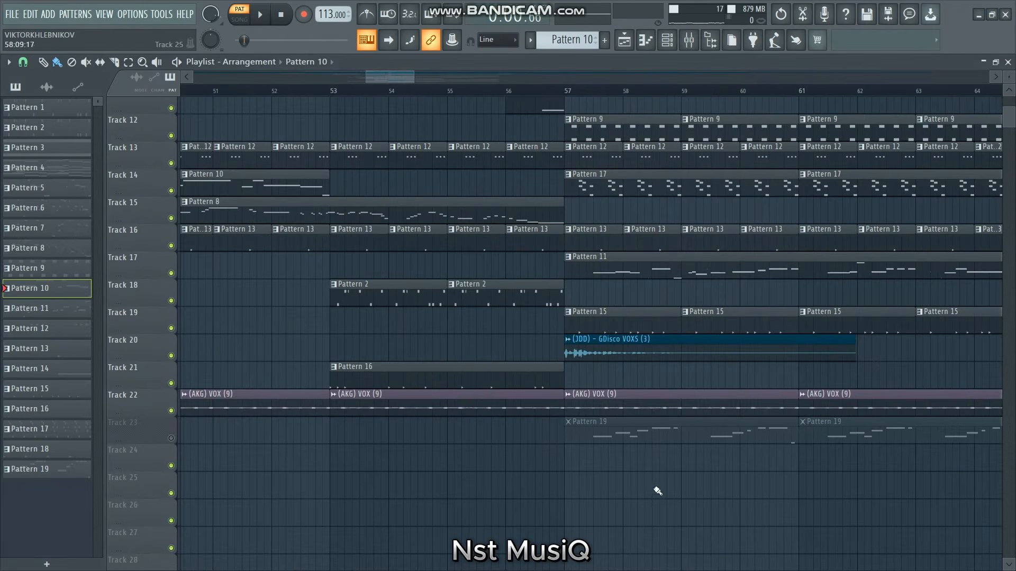
double_click(411, 297)
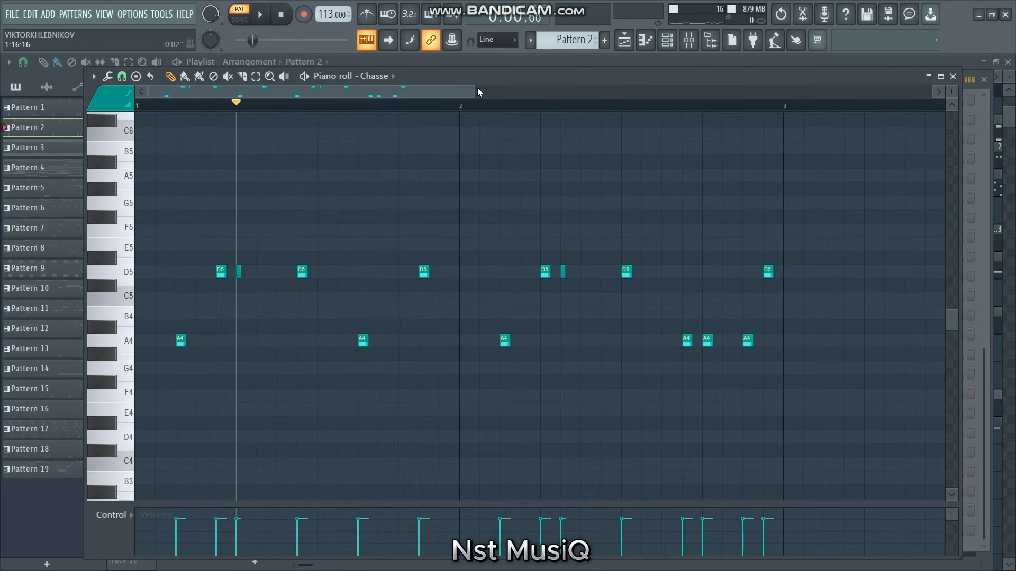
drag(474, 91, 872, 93)
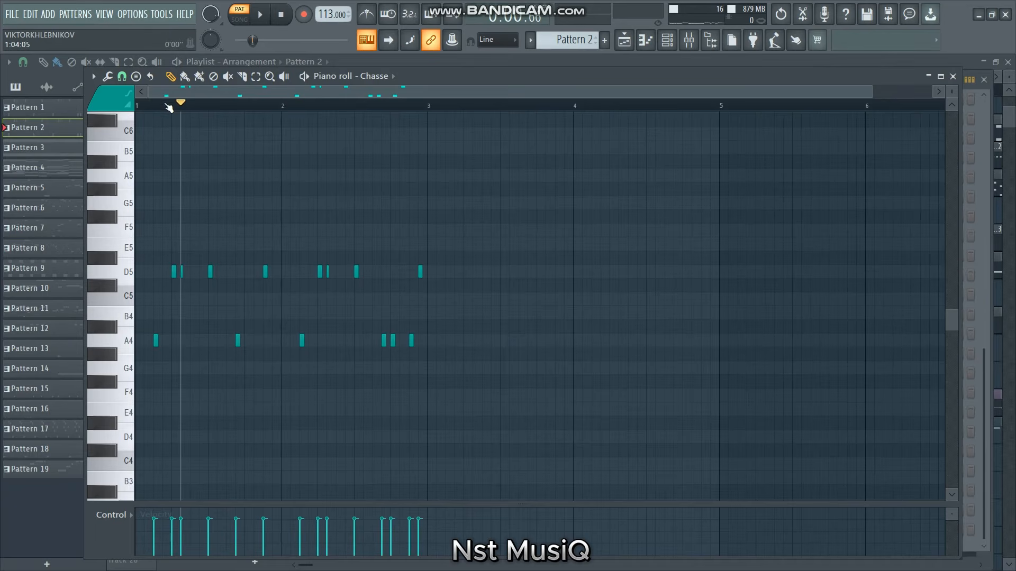
drag(168, 108, 117, 109)
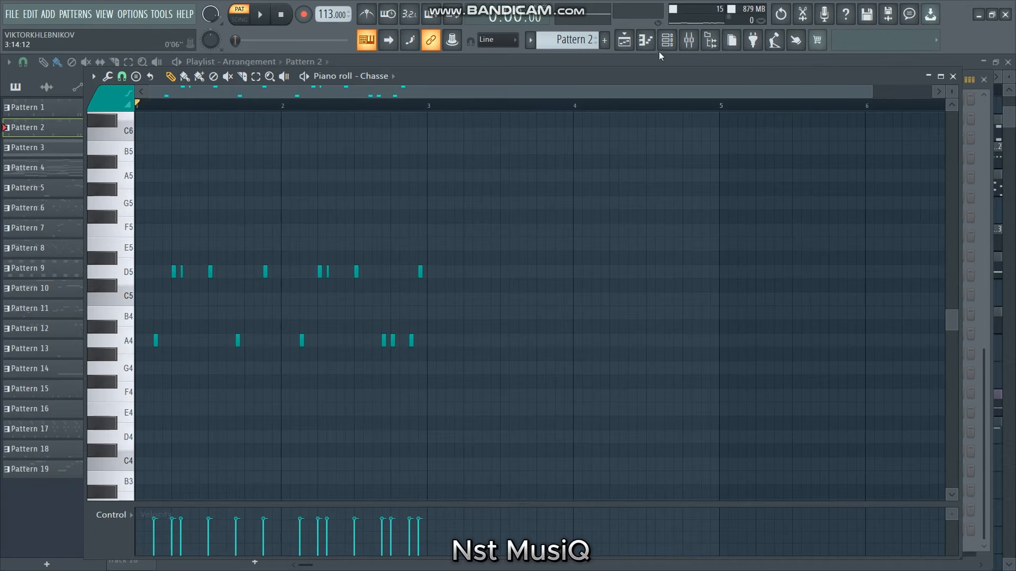
ctrl+right_click(502, 178)
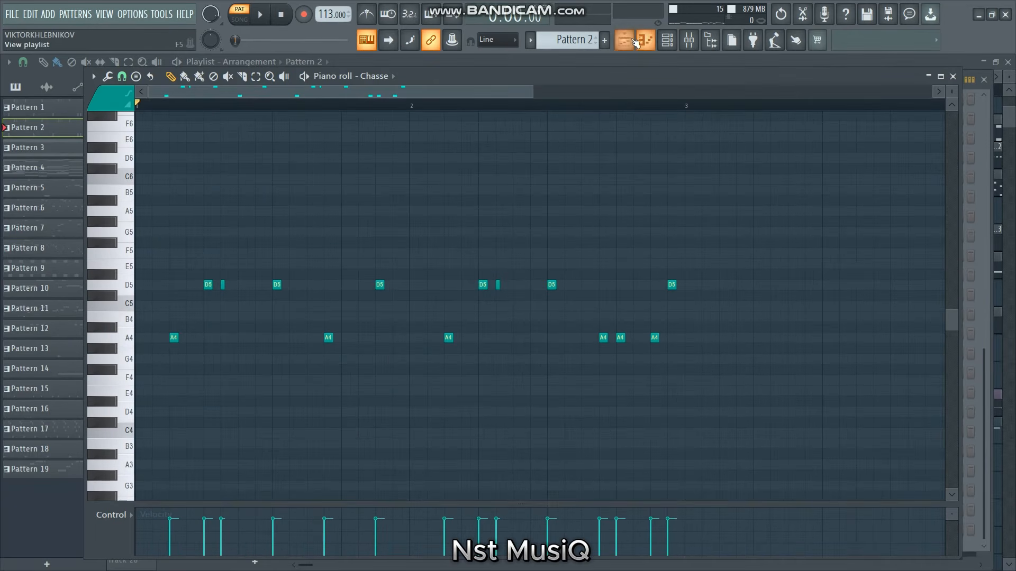
Return to the playlist and open a Pattern 1 clip in the piano roll to show its Flamenco notes.
click(633, 41)
scroll(420, 353, up, 5)
double_click(290, 99)
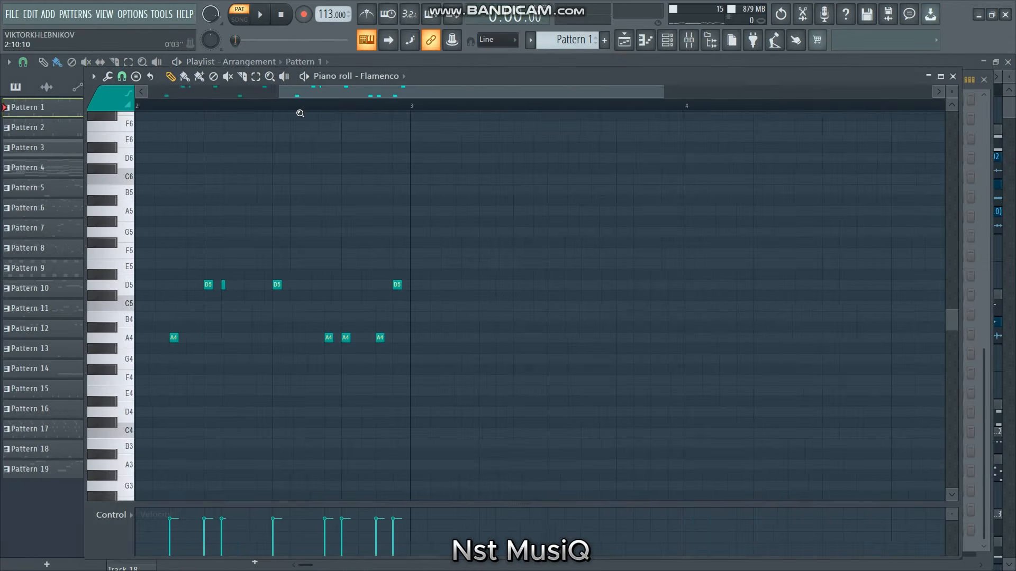
Go back to the playlist and reopen a Pattern 2 clip from Track 18, fitting its notes in the piano roll view.
click(624, 40)
scroll(529, 291, down, 8)
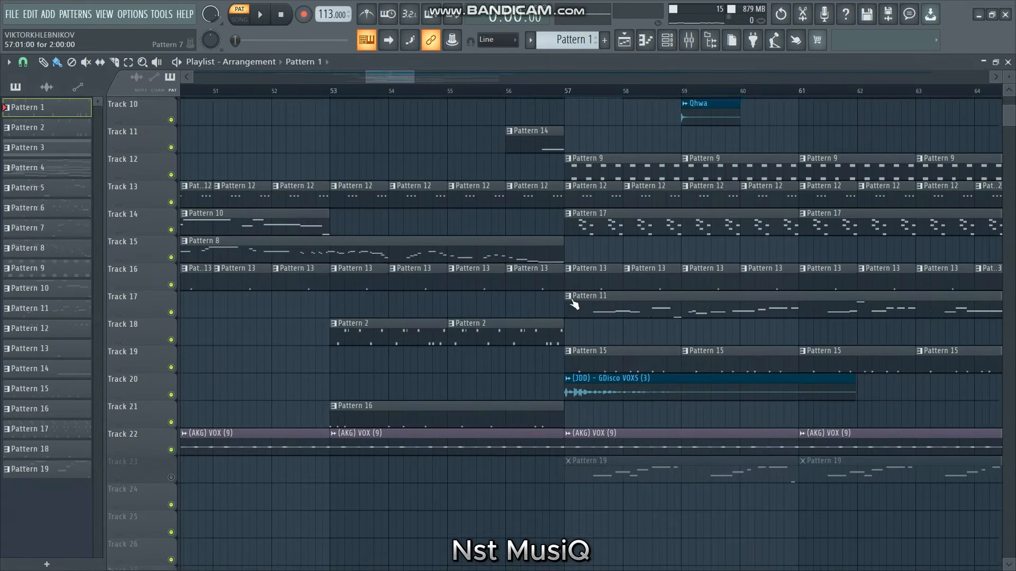
double_click(530, 276)
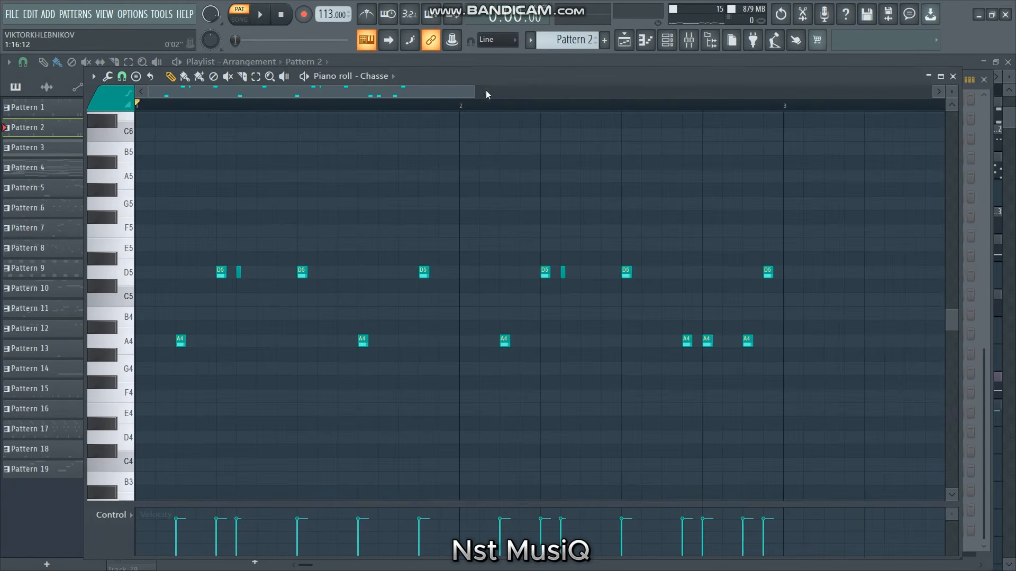
drag(480, 93, 719, 98)
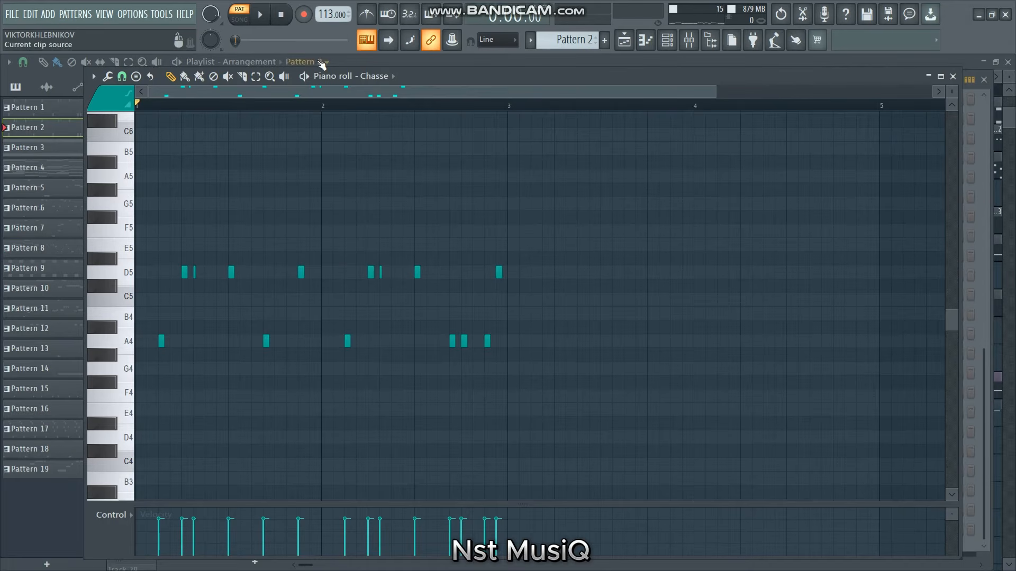
Play Pattern 2's Chasse notes in the piano roll and return to the playlist.
click(263, 16)
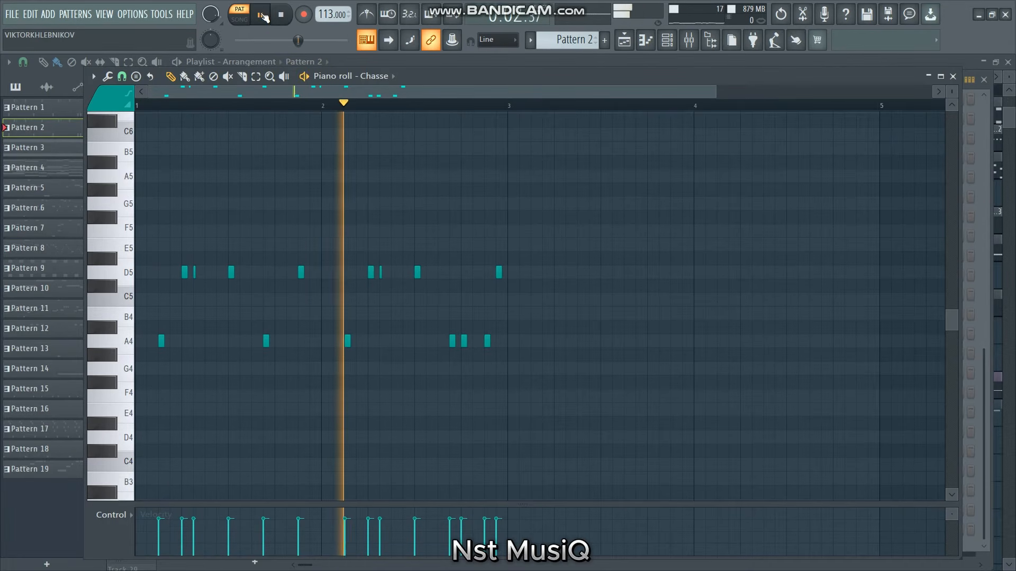
key(space)
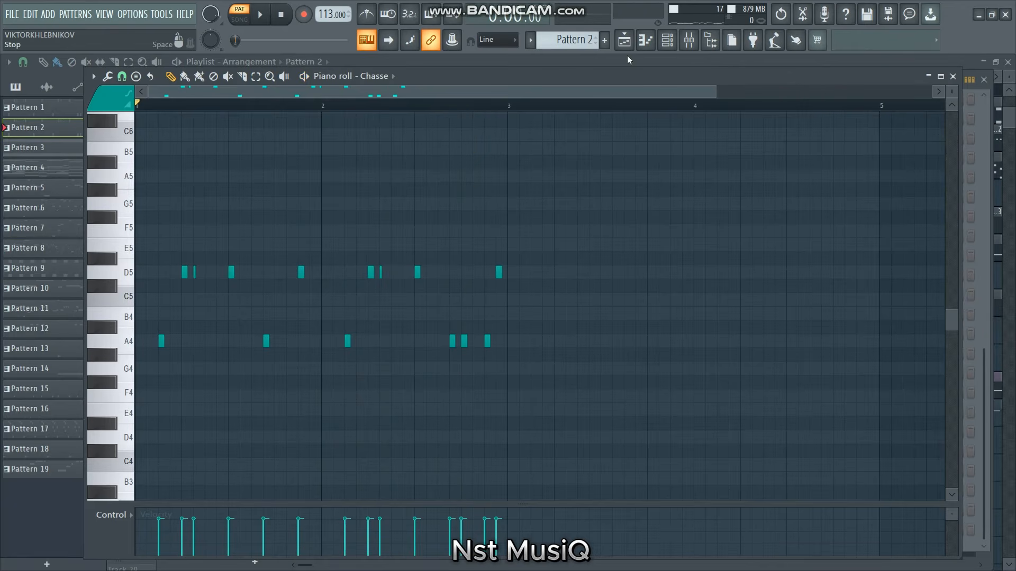
click(624, 40)
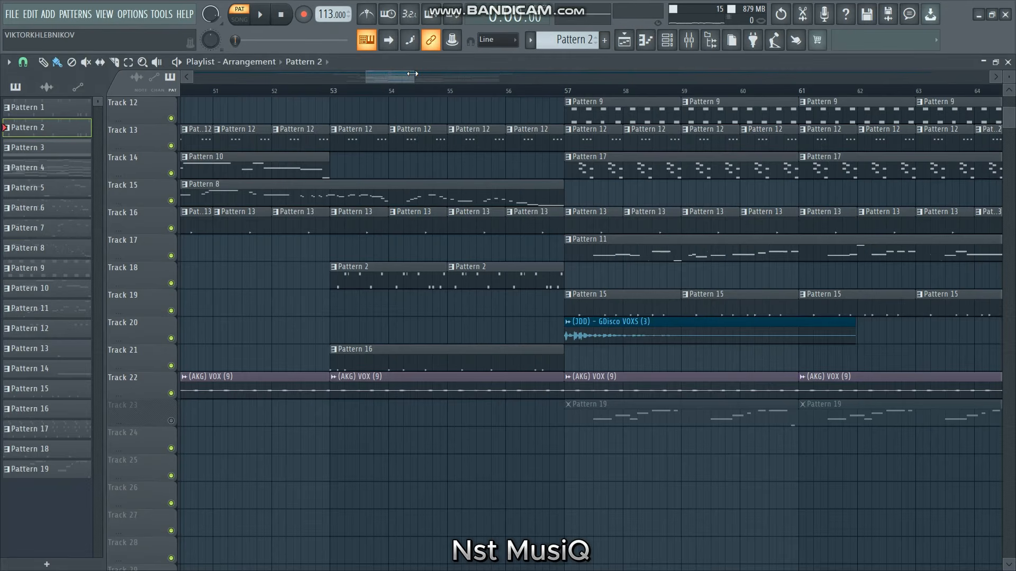
Open the channel rack, show the Chasse channel's instrument settings and close its window.
click(667, 39)
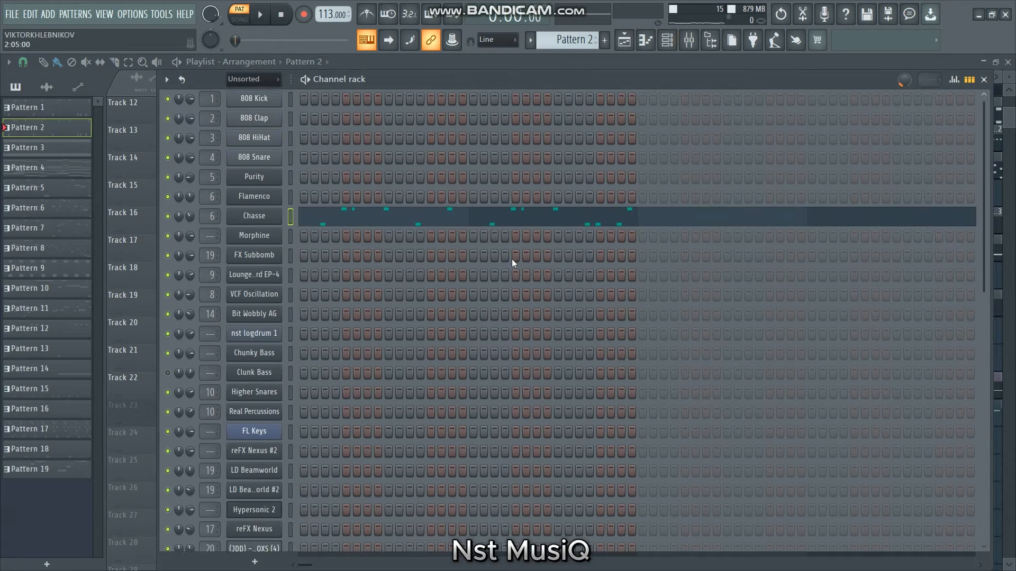
click(255, 229)
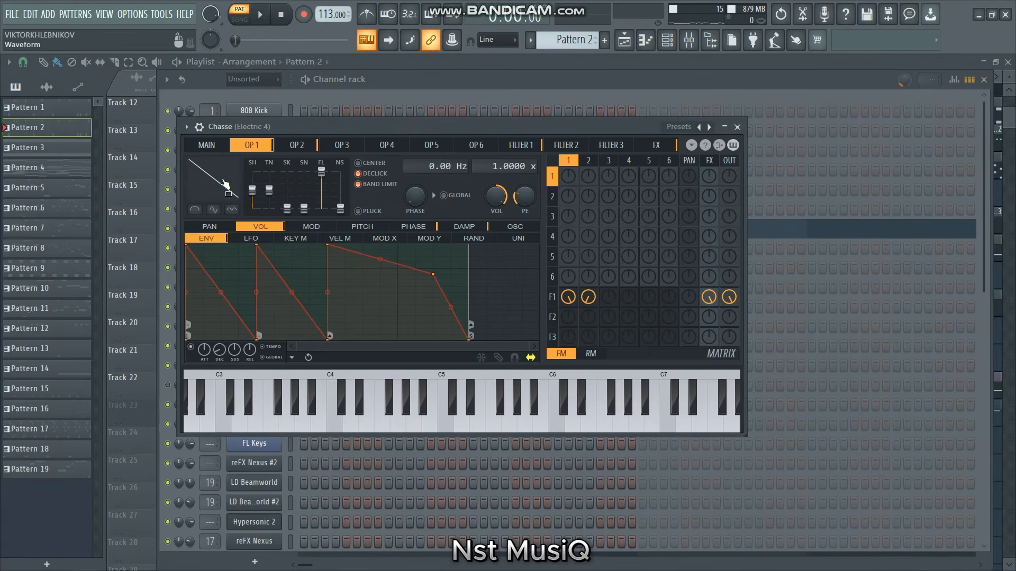
click(737, 127)
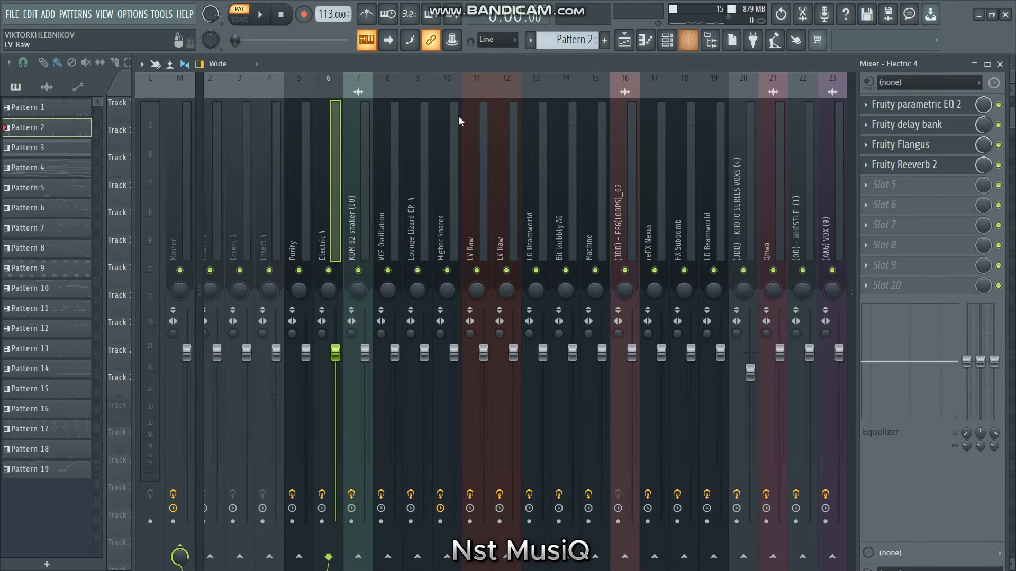
Show the parametric EQ 2, delay bank, Flangus and Reeverb 2 effects on the Electric 4 mixer track.
click(688, 40)
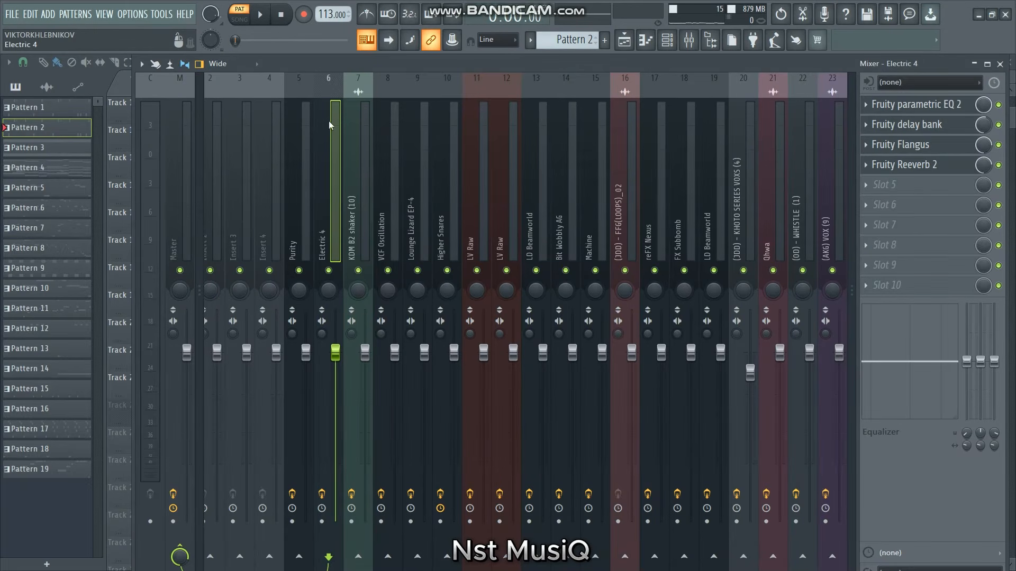
click(927, 108)
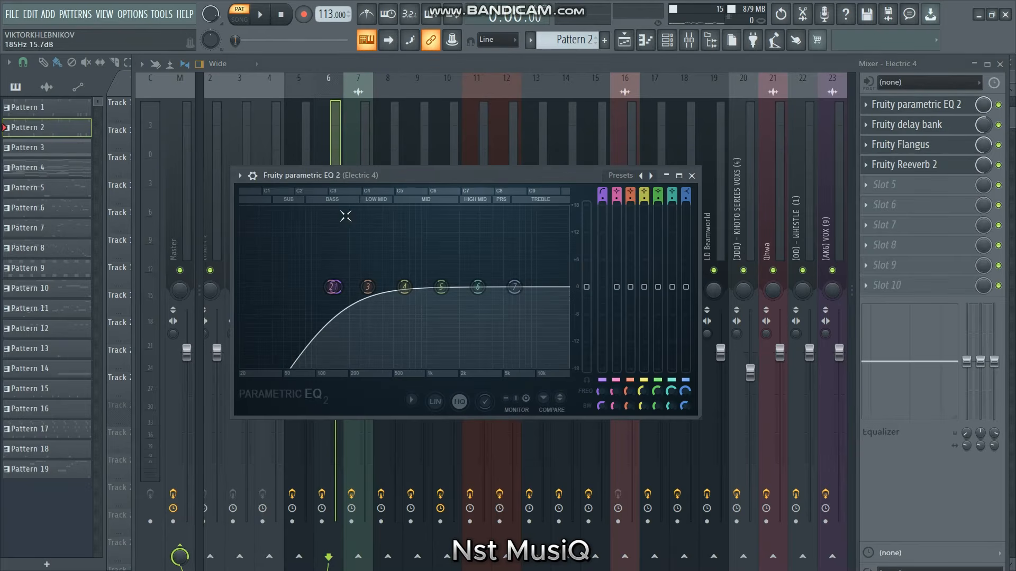
click(917, 132)
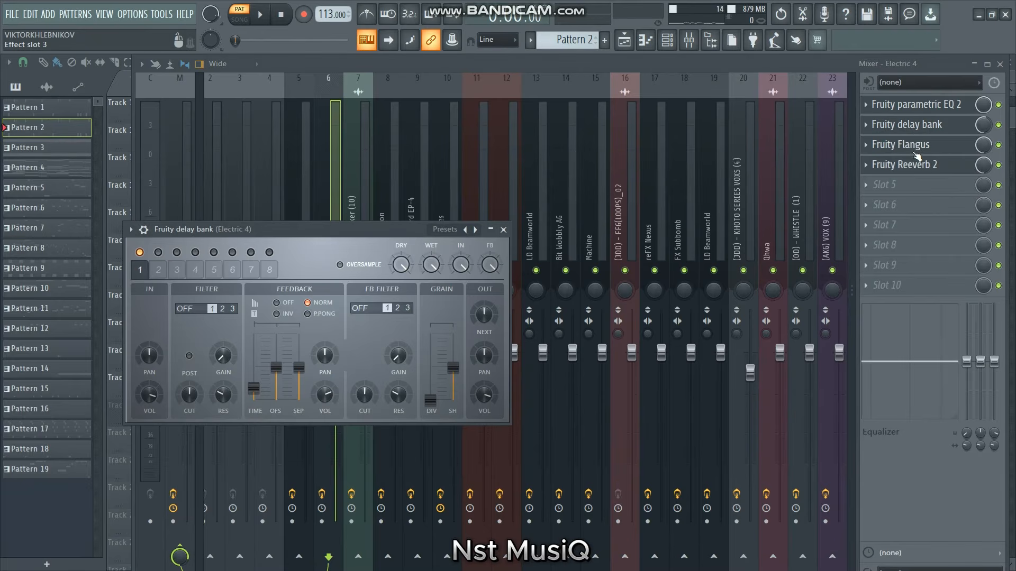
click(919, 148)
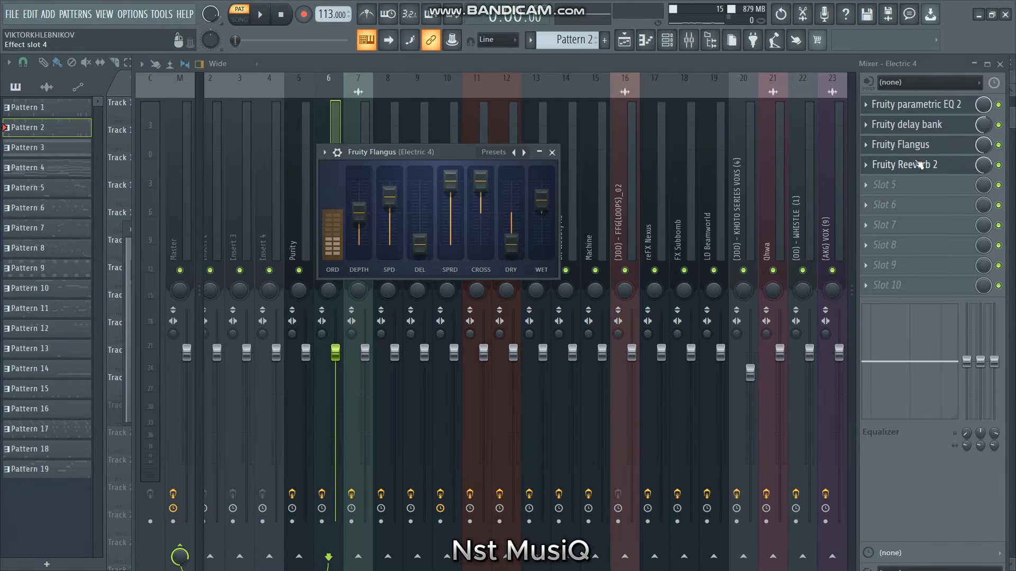
click(919, 170)
Return to the playlist and open the second Pattern 9 clip on Track 12 in the piano roll, showing all its Machine notes.
click(624, 39)
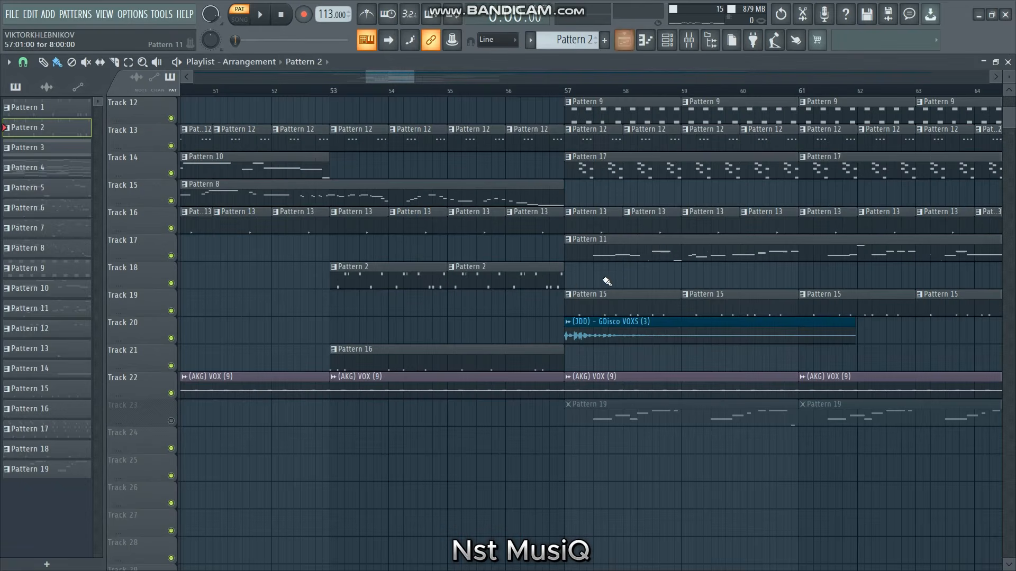
ctrl+right_click(572, 286)
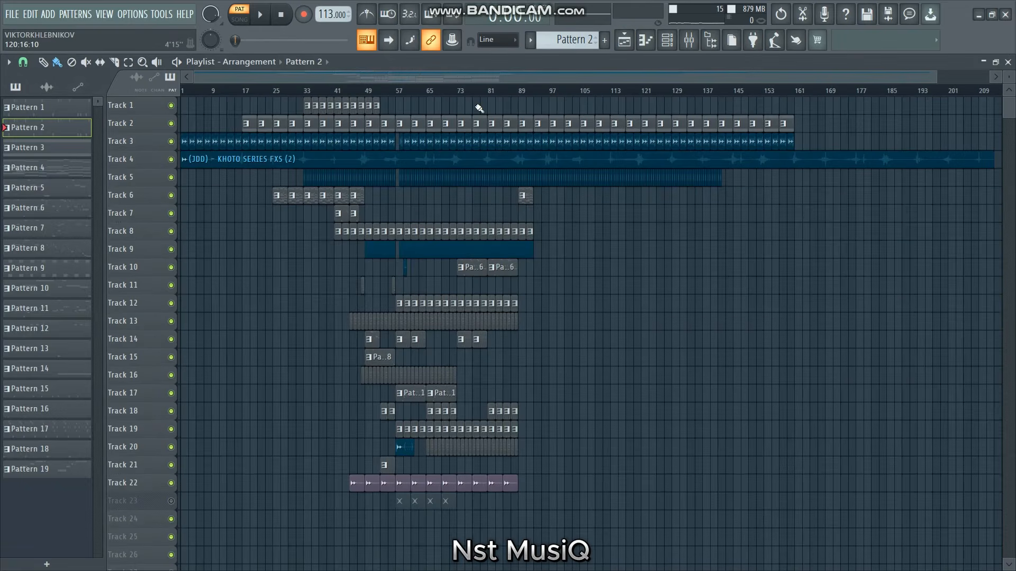
drag(306, 160, 603, 568)
drag(350, 165, 728, 568)
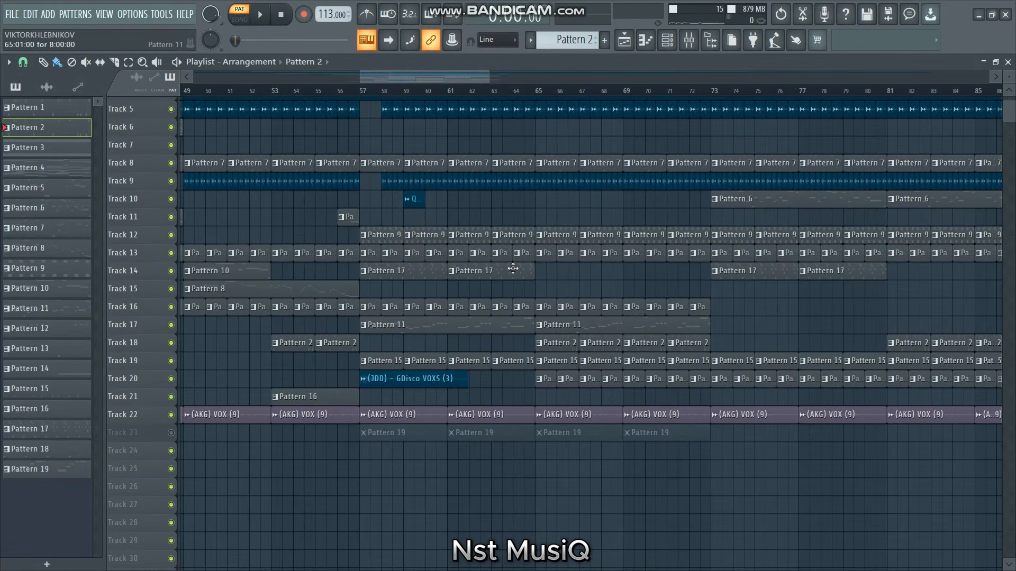
double_click(429, 236)
click(667, 39)
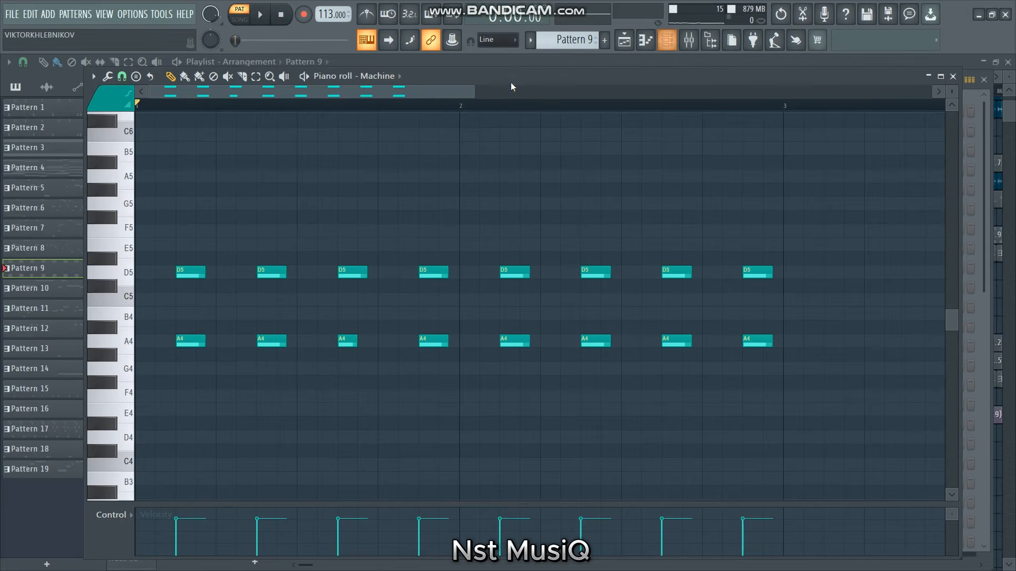
drag(473, 90, 682, 131)
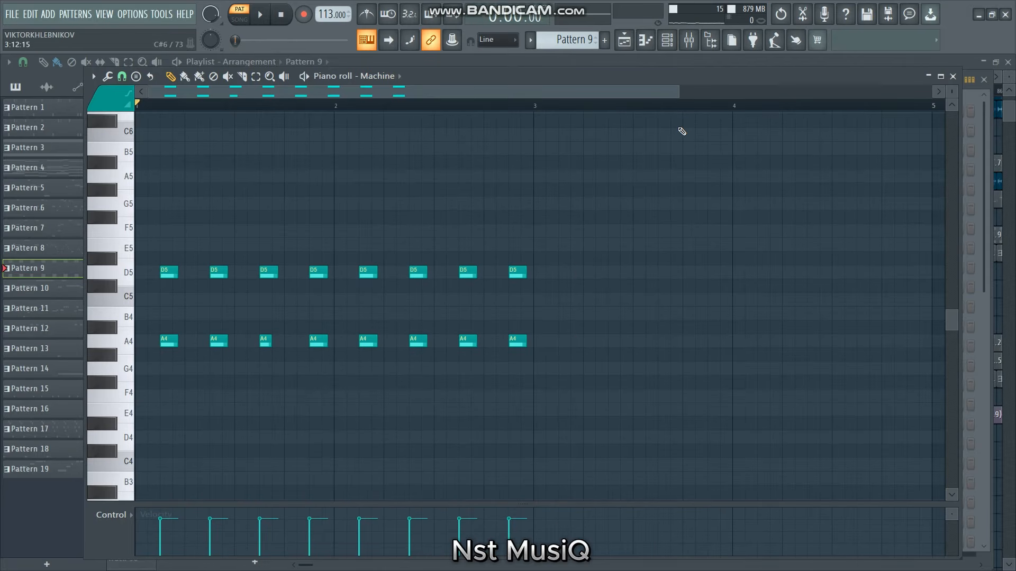
Play Pattern 9 in the piano roll while examining its D5 and A4 notes up close.
key(space)
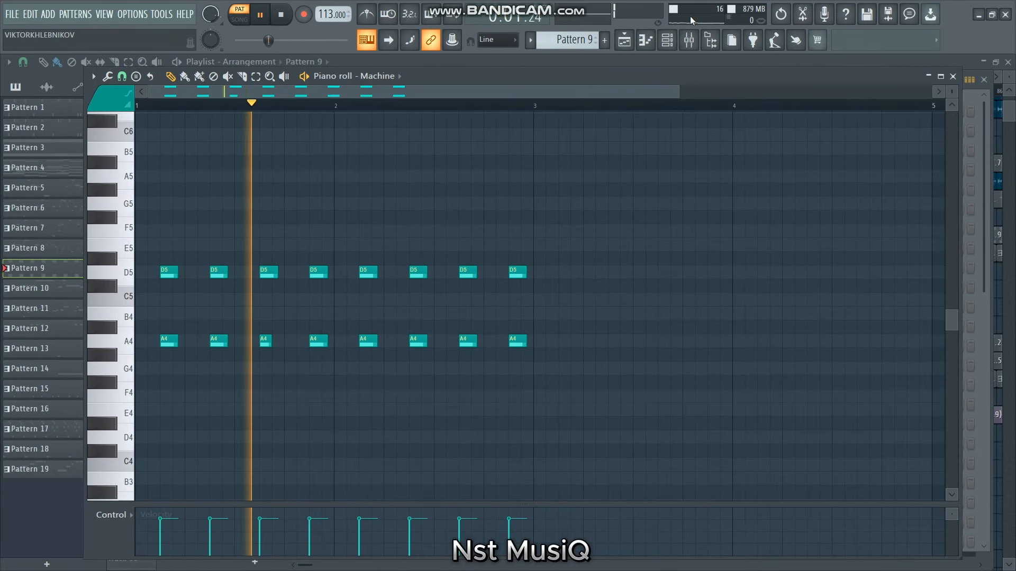
drag(536, 184, 166, 466)
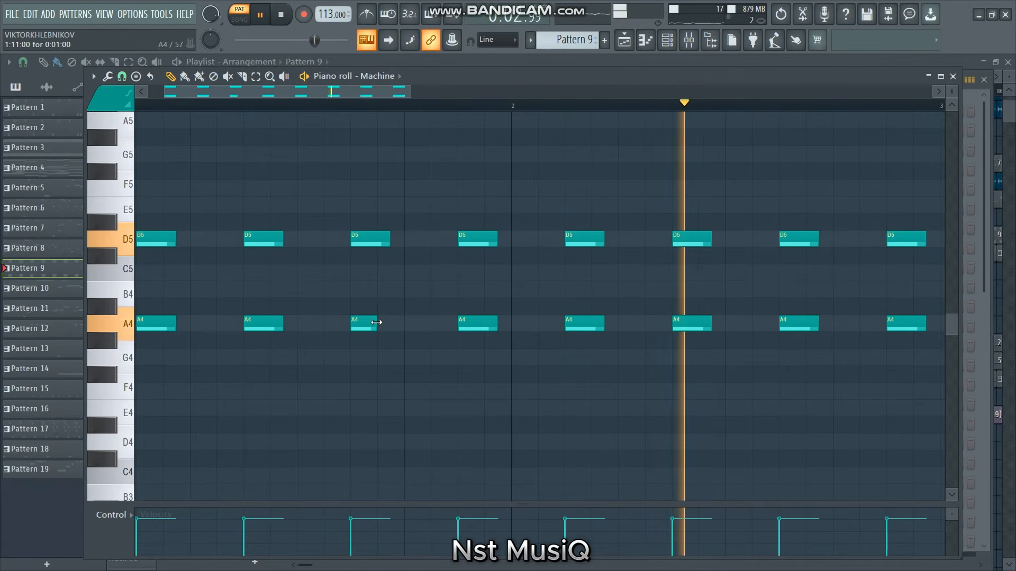
ctrl+right_click(503, 323)
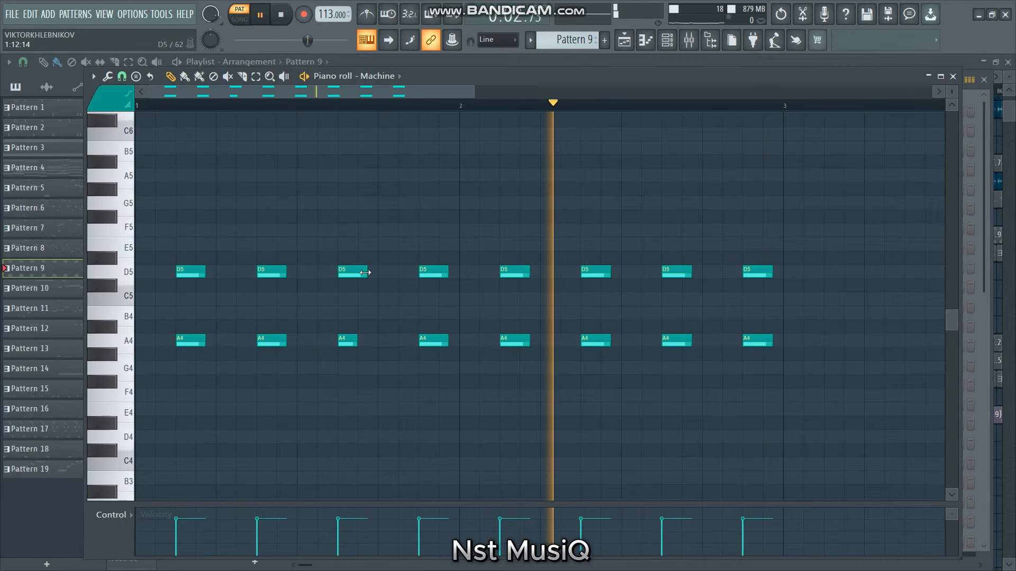
Replace the short third A4 note with one matching the D5 note's length, redraw the sixth A4 note, and stop playback.
right_click(351, 337)
click(351, 270)
drag(350, 327, 347, 343)
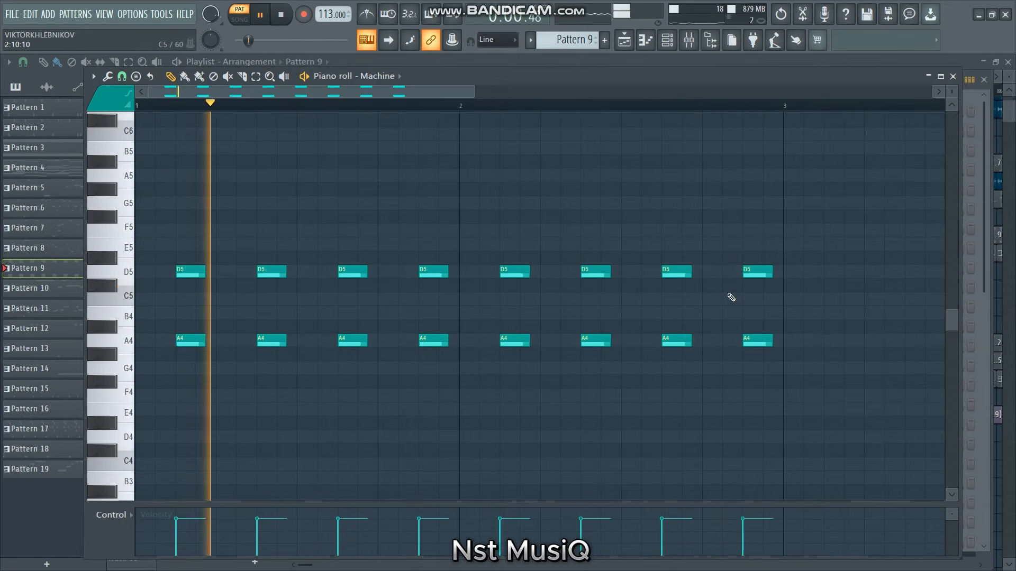
right_click(606, 341)
click(584, 341)
key(space)
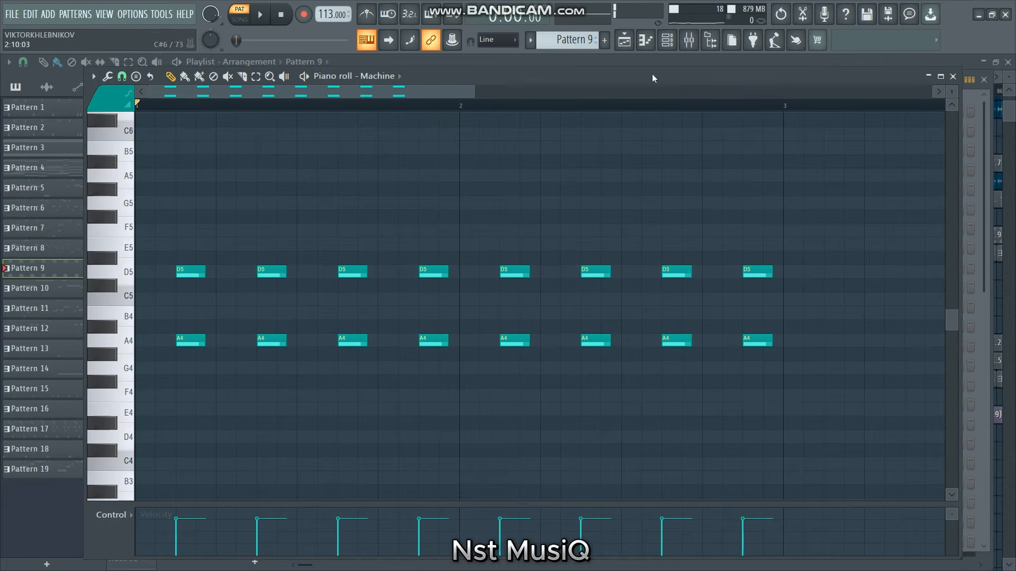
Open the Machine channel's Sytrus synth from the channel rack and show its main page and X/Y modulation pad.
click(668, 40)
scroll(394, 408, down, 4)
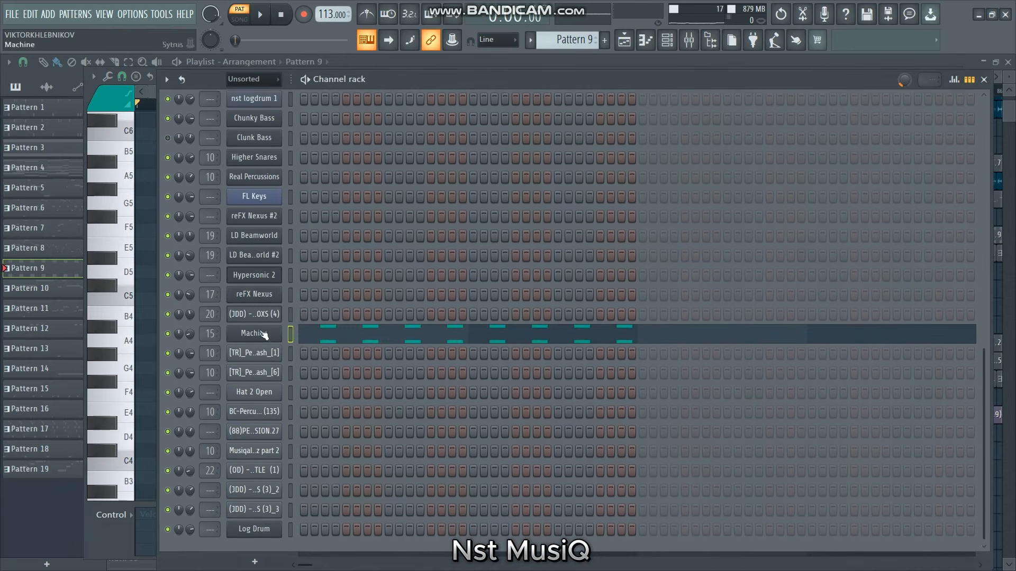
click(267, 336)
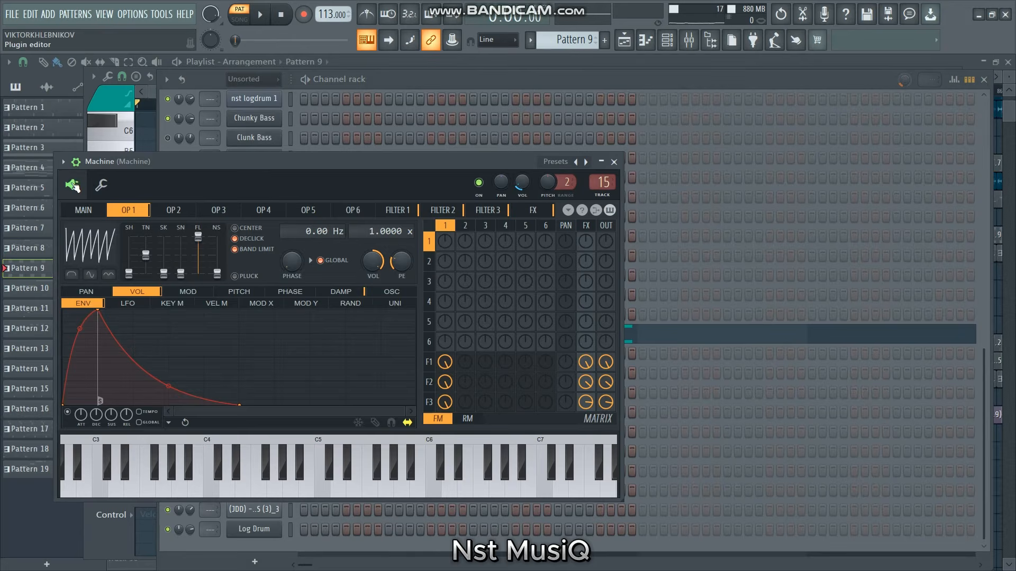
click(86, 209)
drag(180, 164, 284, 140)
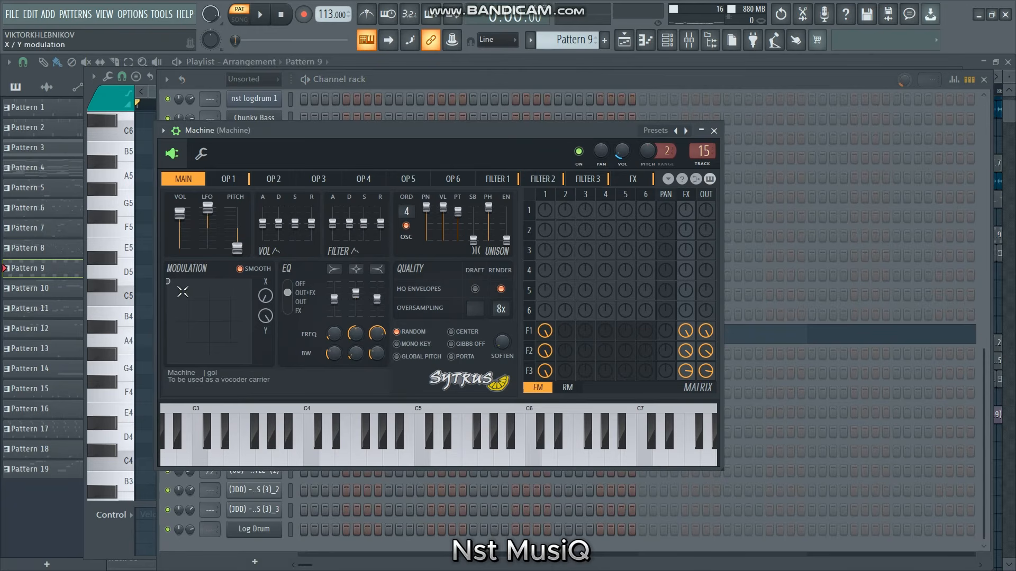
drag(169, 282, 170, 282)
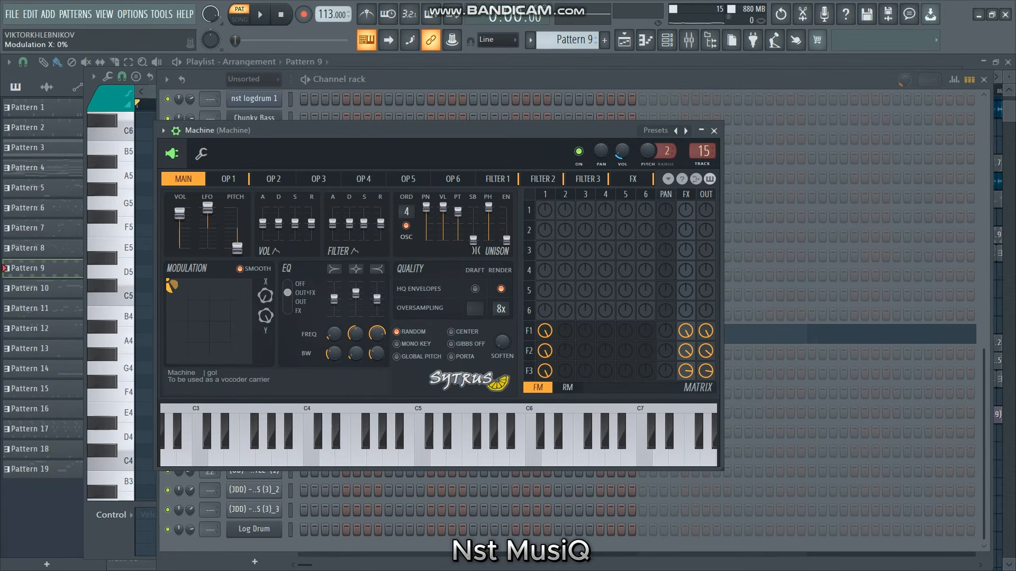
drag(173, 286, 177, 314)
drag(229, 320, 173, 286)
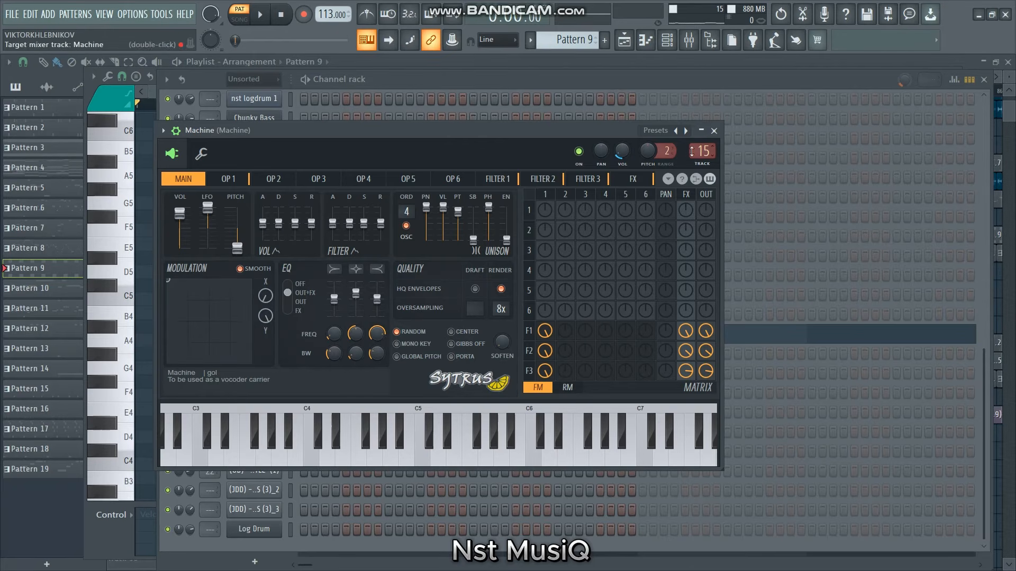
Show the parametric EQ 2 on the Machine mixer track and return to the playlist.
click(696, 46)
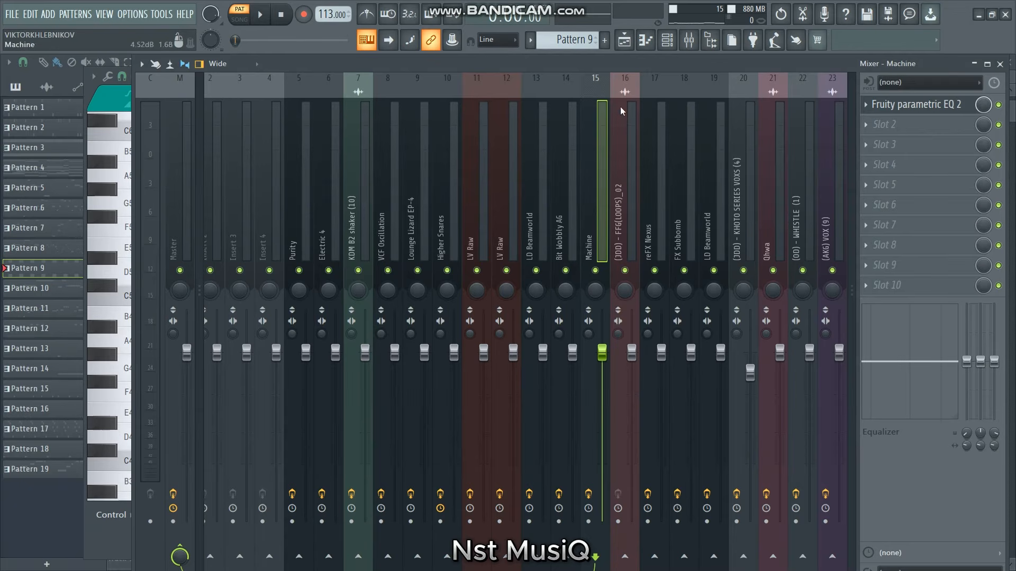
click(918, 110)
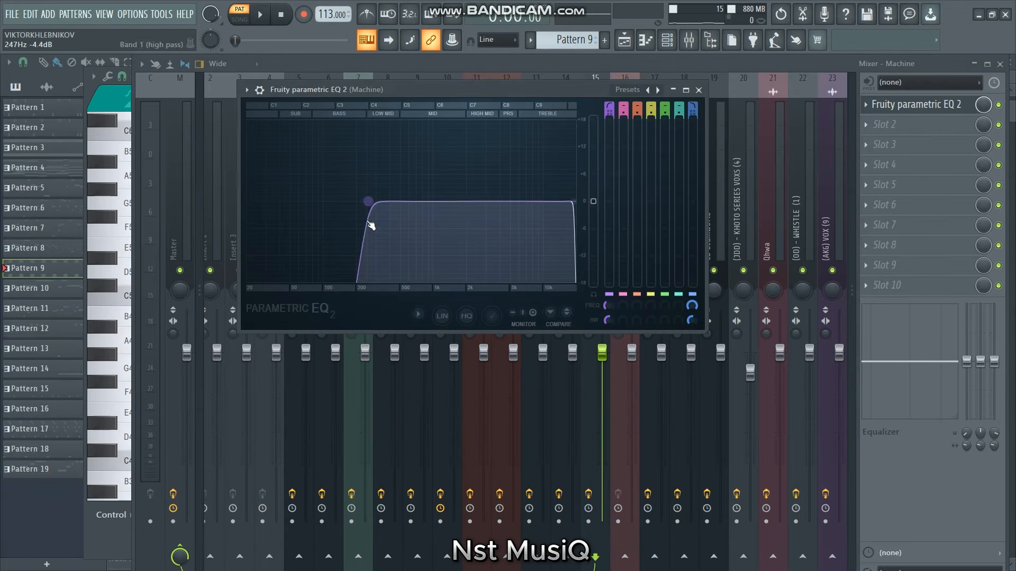
click(625, 42)
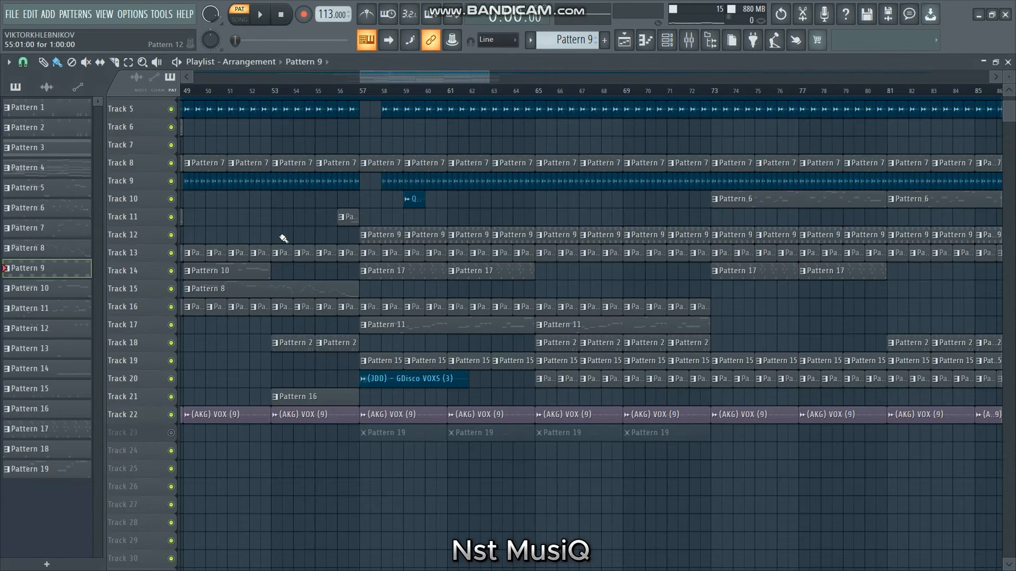
Look over the playlist clips and open the Pattern 8 clip on Track 15 in the piano roll, enlarging its LD Beamworld notes.
scroll(635, 129, up, 4)
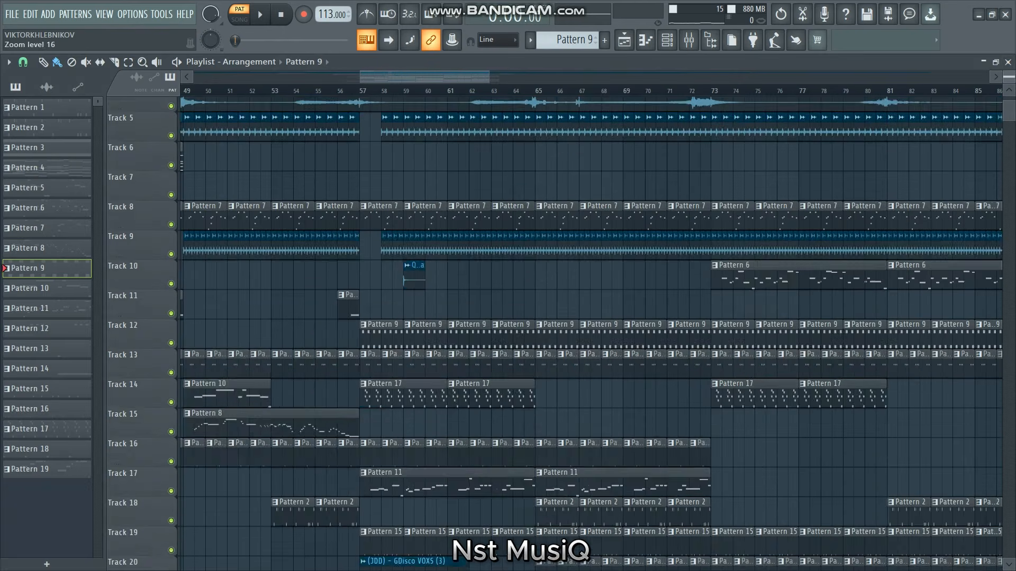
scroll(673, 220, down, 5)
scroll(663, 274, down, 6)
scroll(439, 264, up, 4)
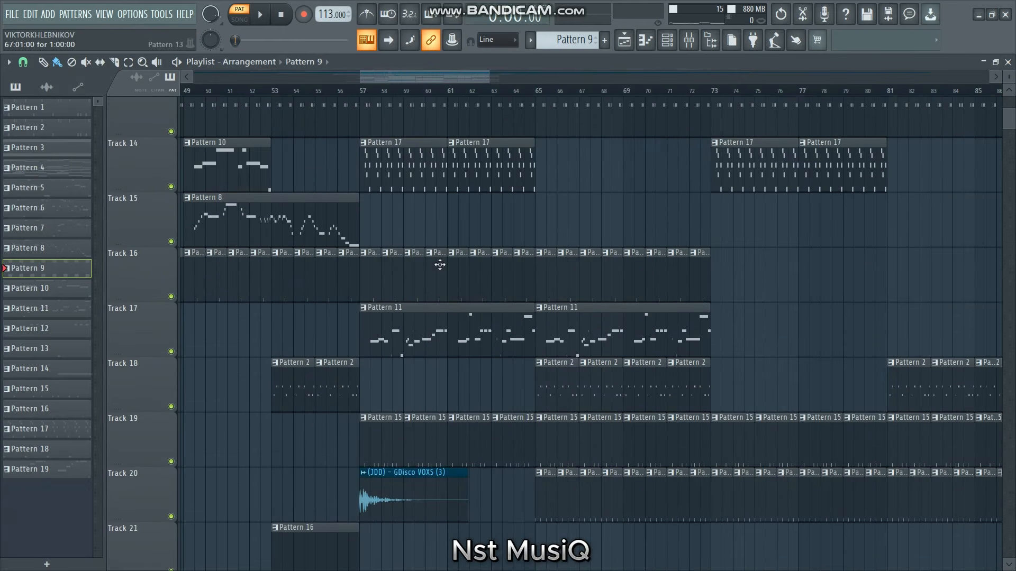
drag(358, 82, 329, 82)
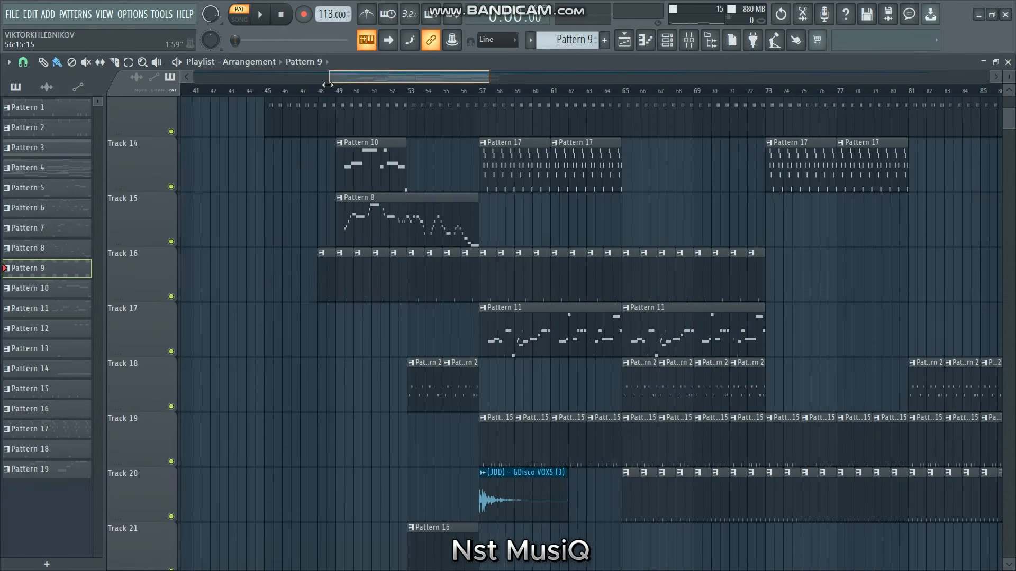
scroll(438, 233, up, 5)
scroll(438, 237, down, 6)
scroll(438, 238, down, 1)
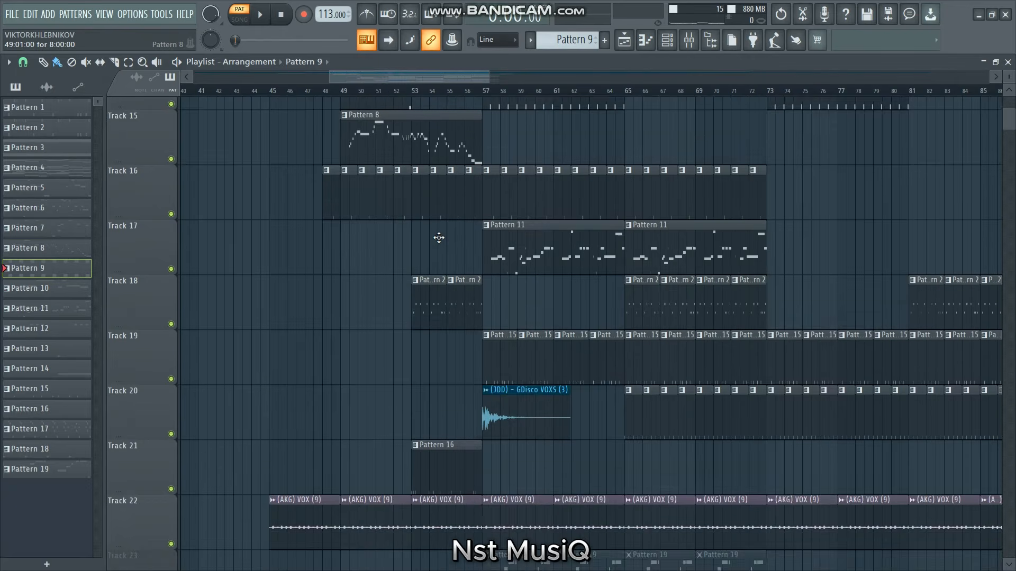
scroll(438, 237, up, 4)
scroll(438, 238, down, 3)
scroll(438, 238, up, 1)
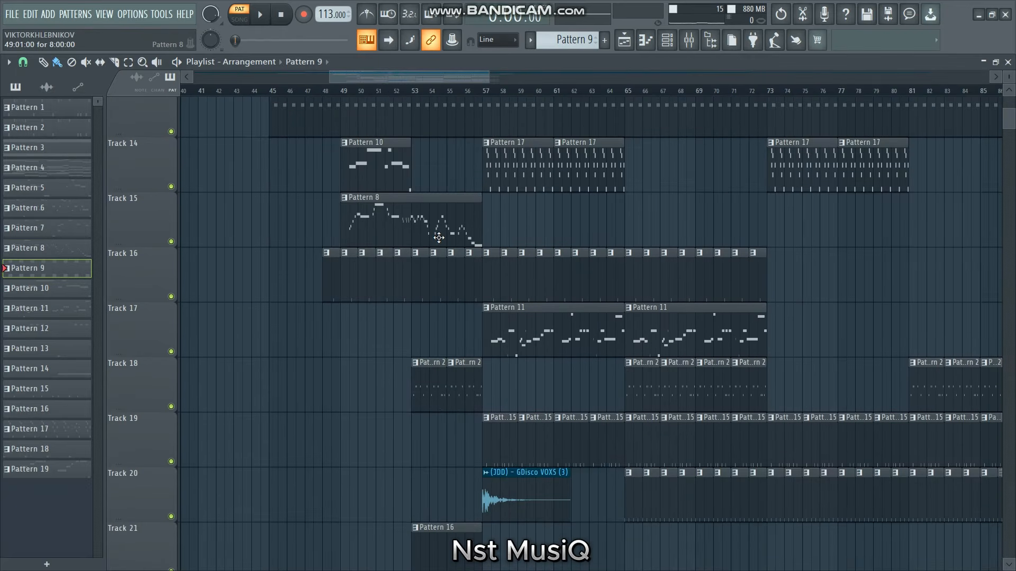
double_click(407, 226)
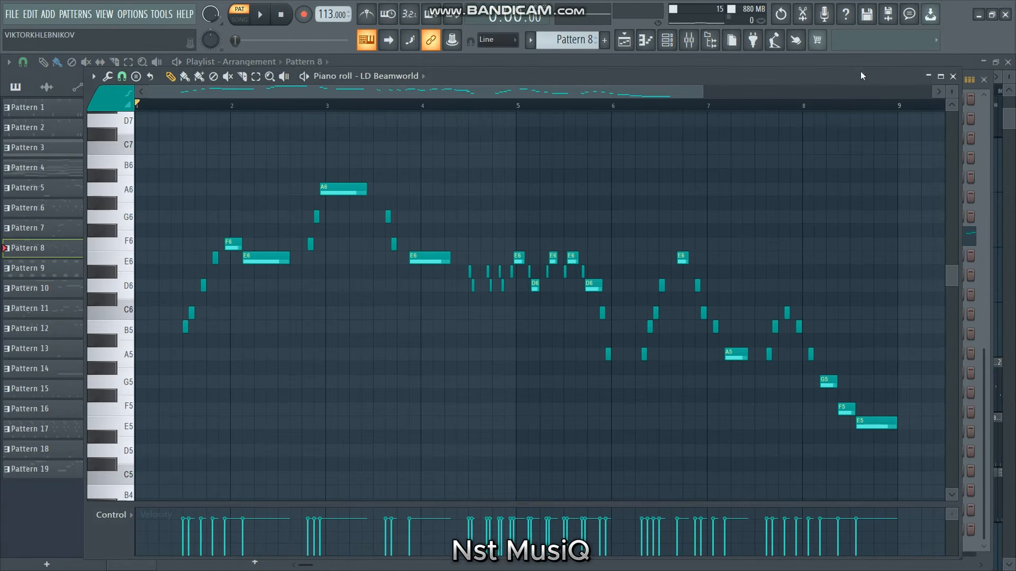
scroll(449, 257, up, 2)
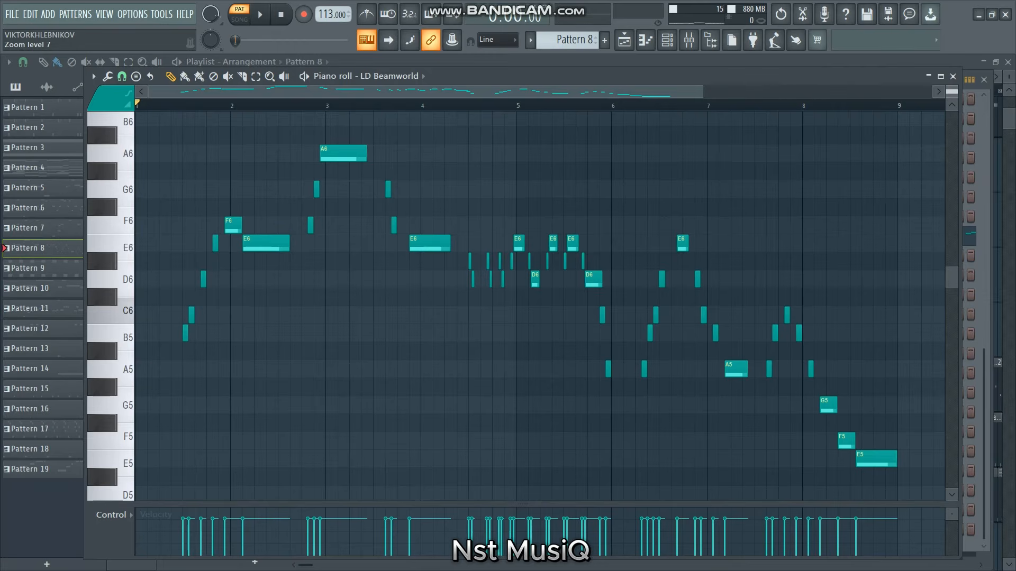
Open the LD Beamworld channel's Nexus instrument from the channel rack and show its preset screen.
click(671, 45)
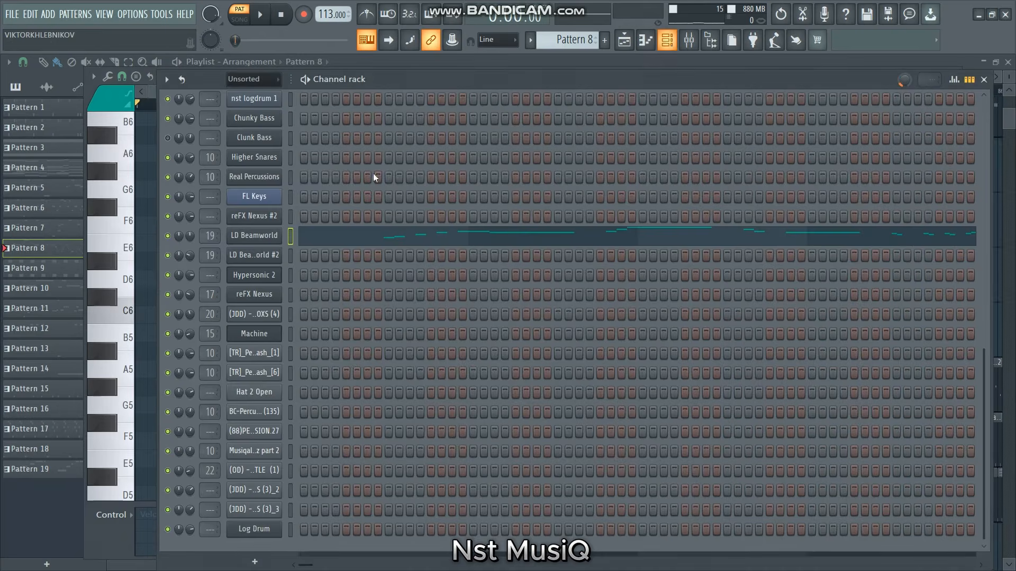
click(263, 236)
click(239, 201)
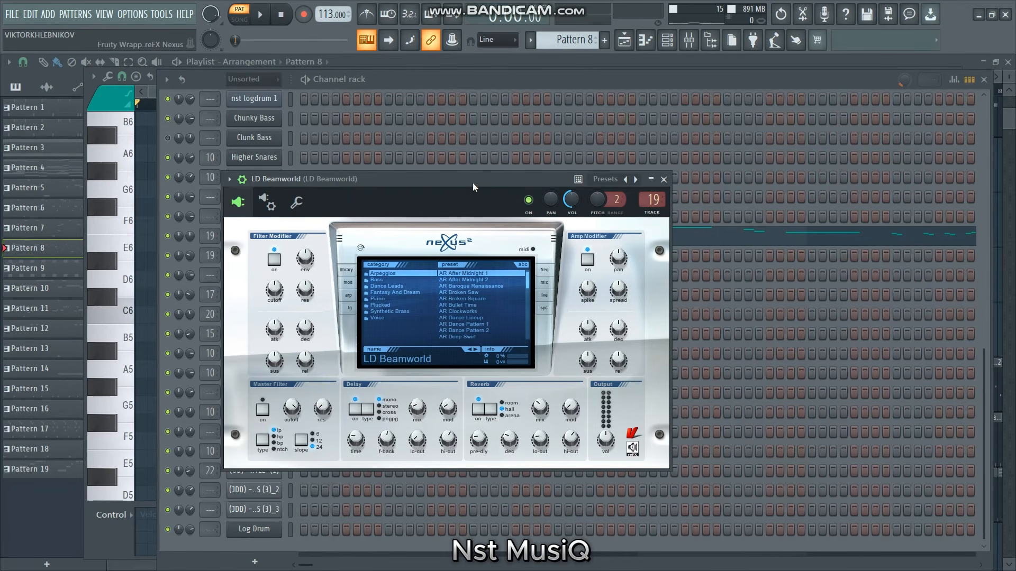
drag(472, 183, 557, 160)
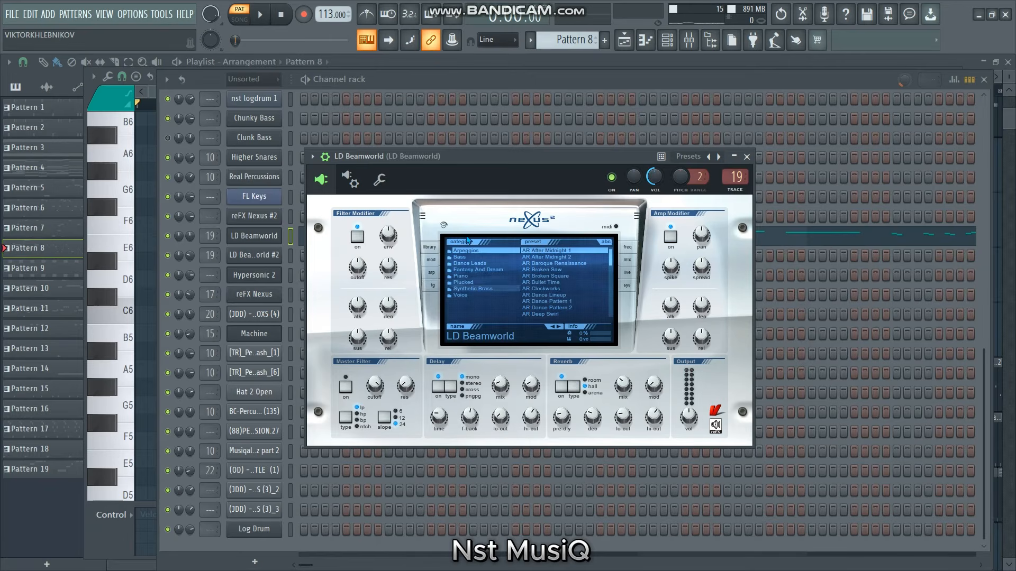
Find the LD Beamworld preset in the browser's XP Dance Vol.2 folder and show it in the LD Beamworld channel's Nexus.
click(746, 156)
click(711, 40)
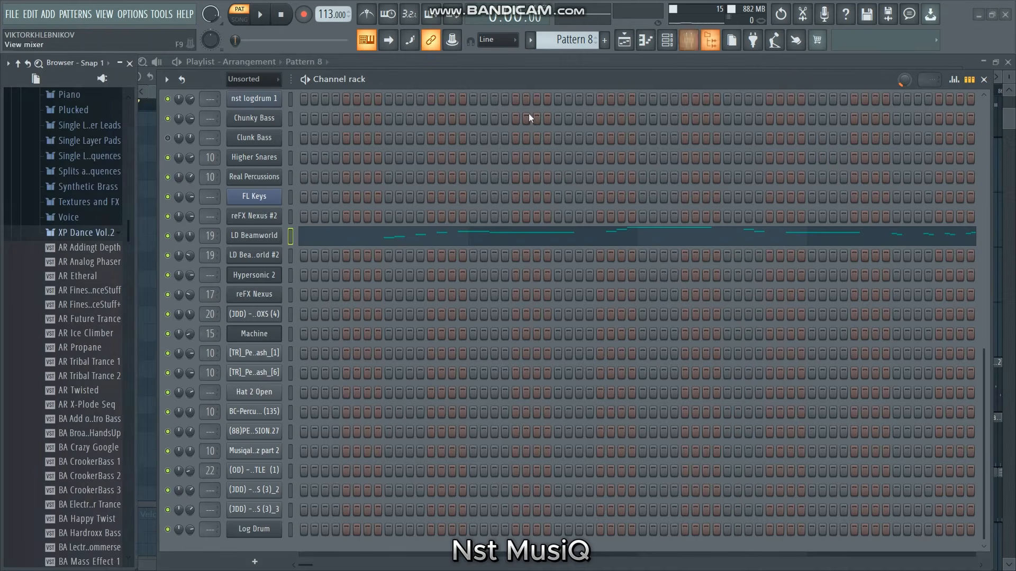
scroll(42, 307, down, 3)
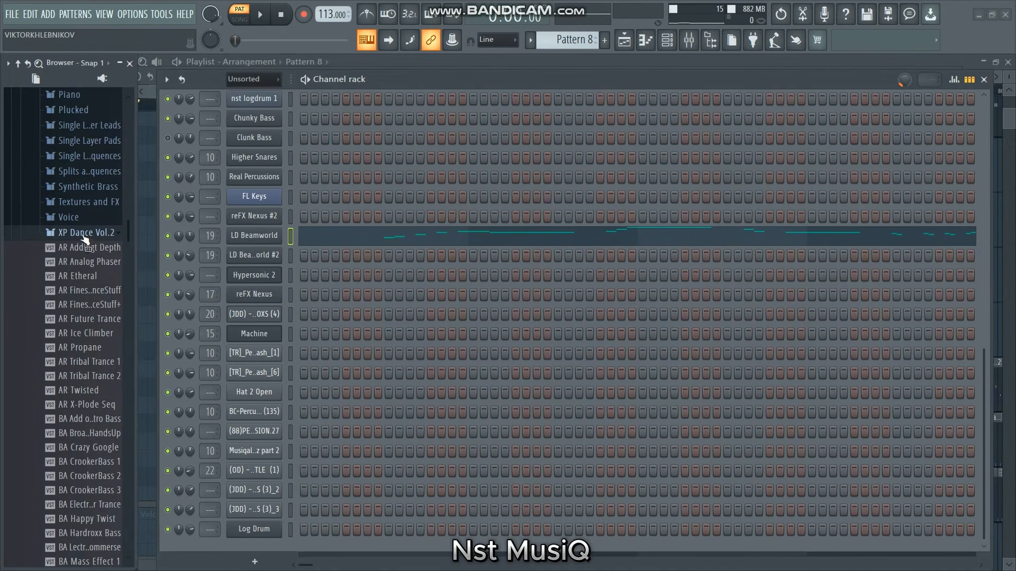
click(262, 238)
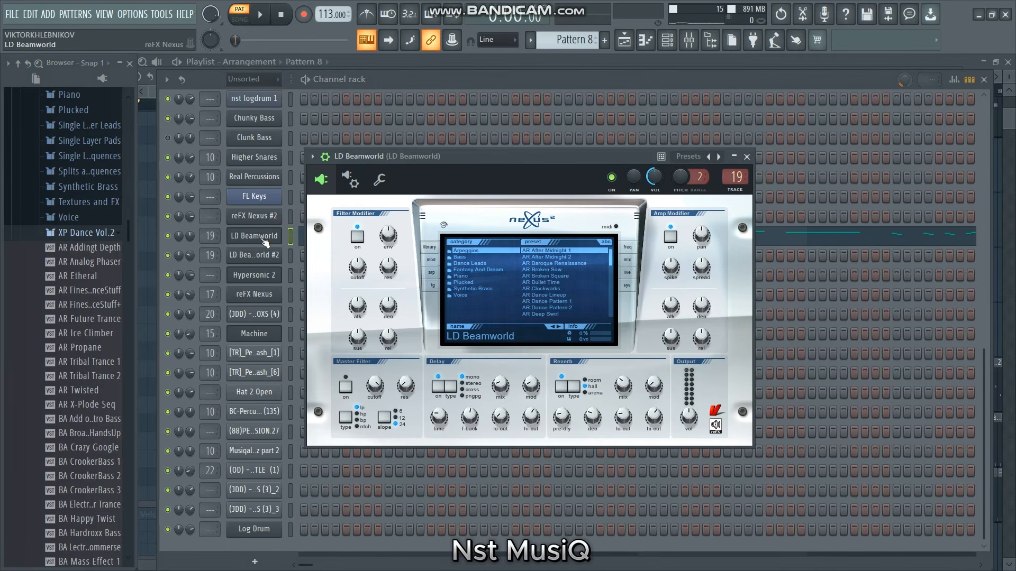
click(262, 242)
scroll(82, 341, down, 13)
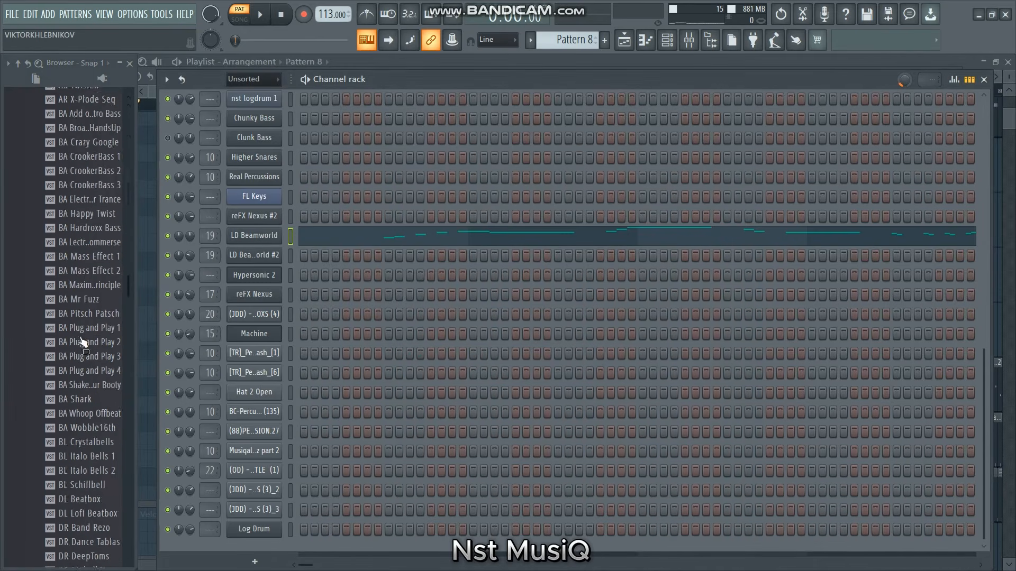
scroll(82, 341, down, 9)
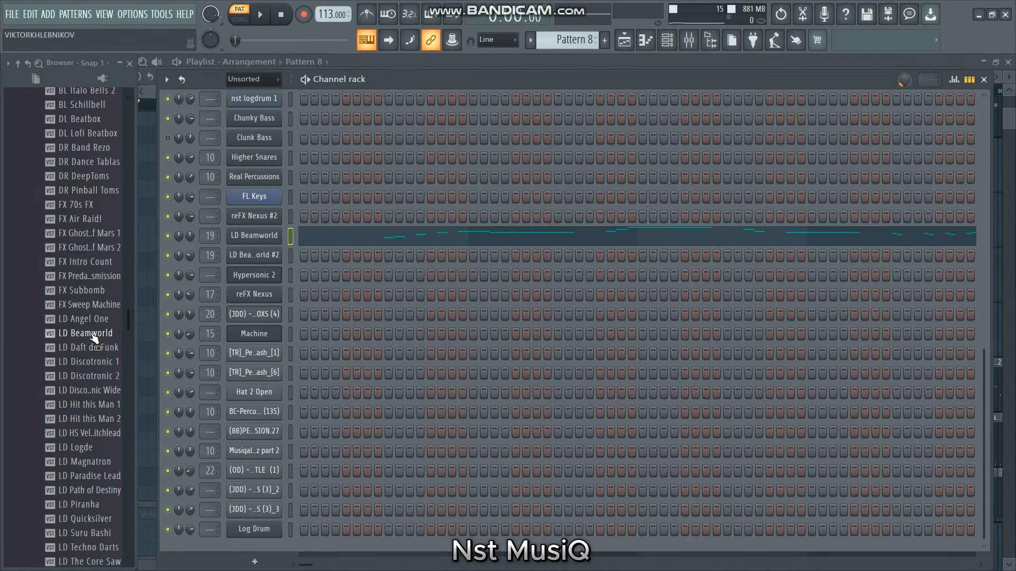
drag(91, 338, 268, 242)
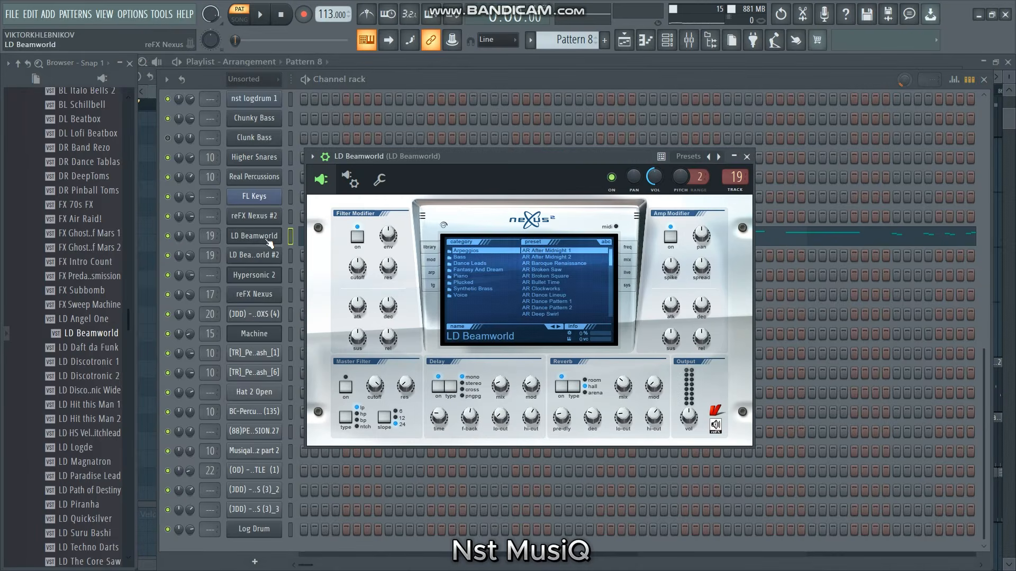
Show the LD Beamworld notes of Pattern 8 in the piano roll and play the pattern through to audition the melody.
click(645, 39)
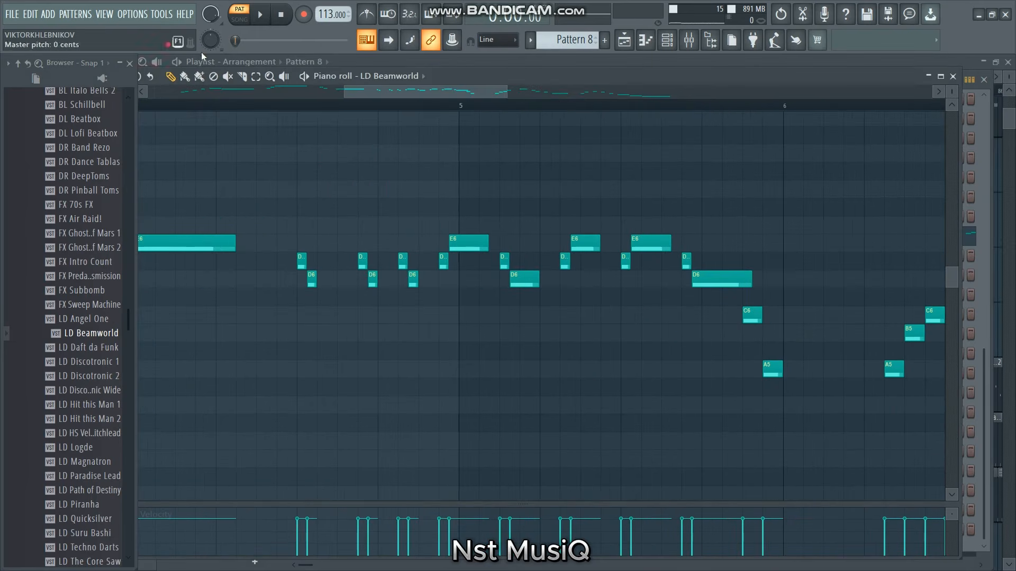
click(129, 63)
key(space)
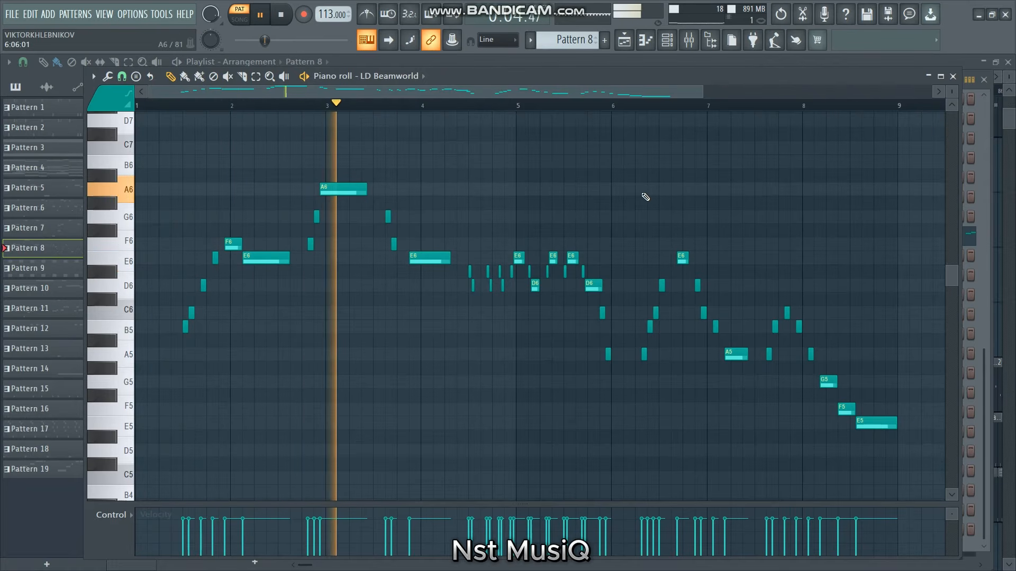
right_click(609, 355)
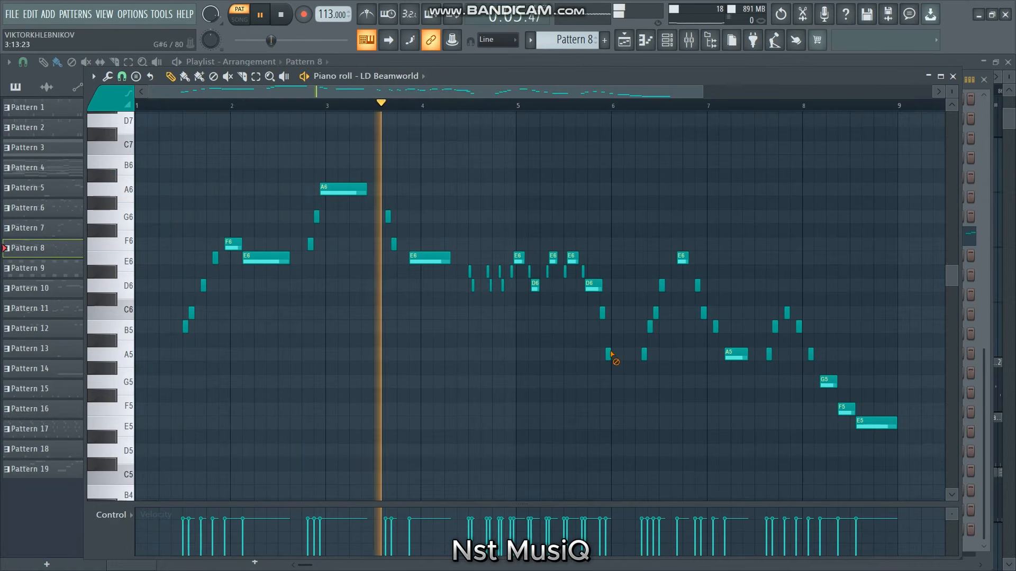
click(780, 14)
drag(349, 159, 856, 499)
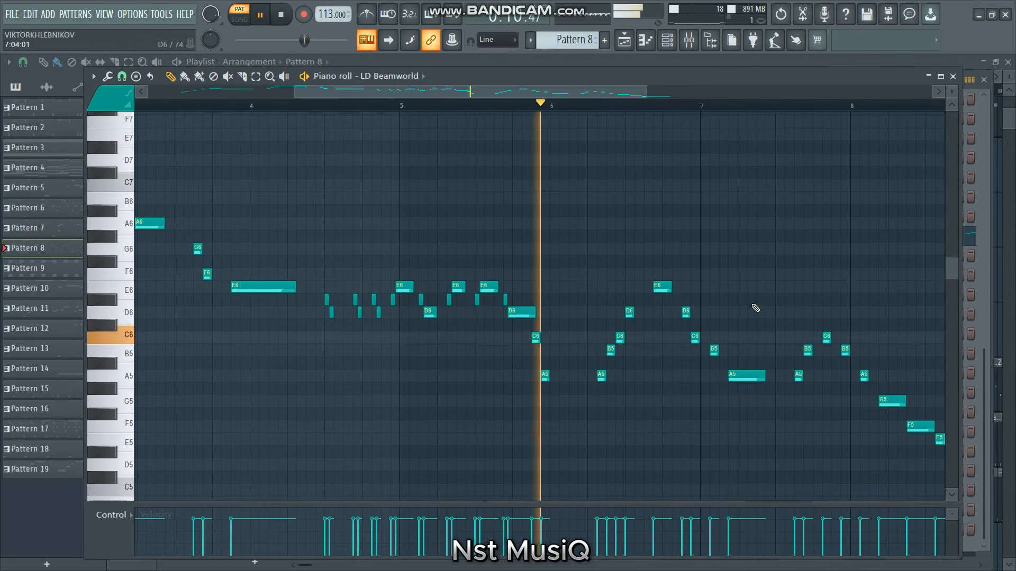
ctrl+right_click(754, 304)
drag(597, 184, 952, 507)
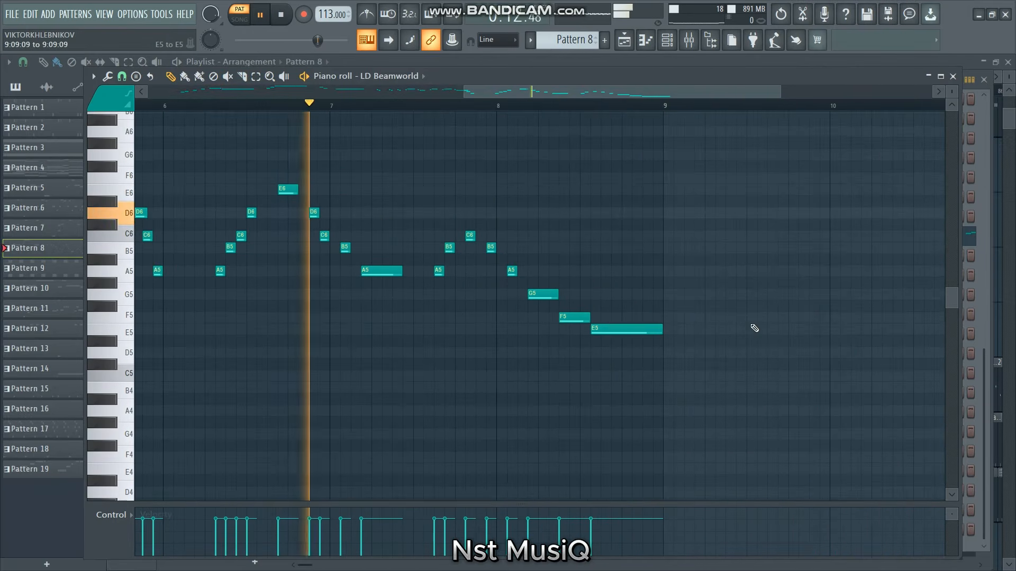
ctrl+right_click(753, 325)
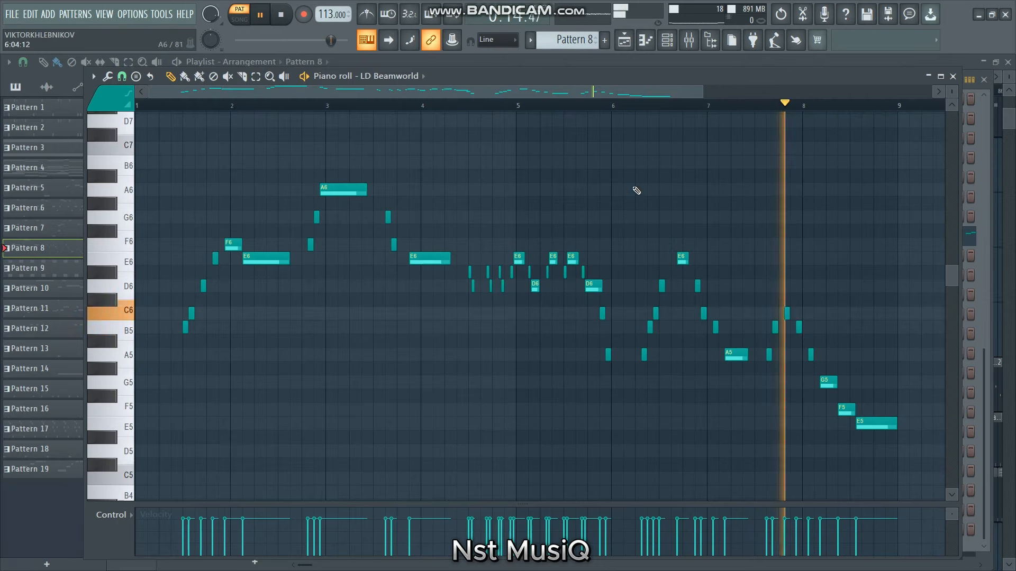
key(space)
Play several notes live on the LD Beamworld channel to audition its sound and show its Nexus preset screen.
click(667, 40)
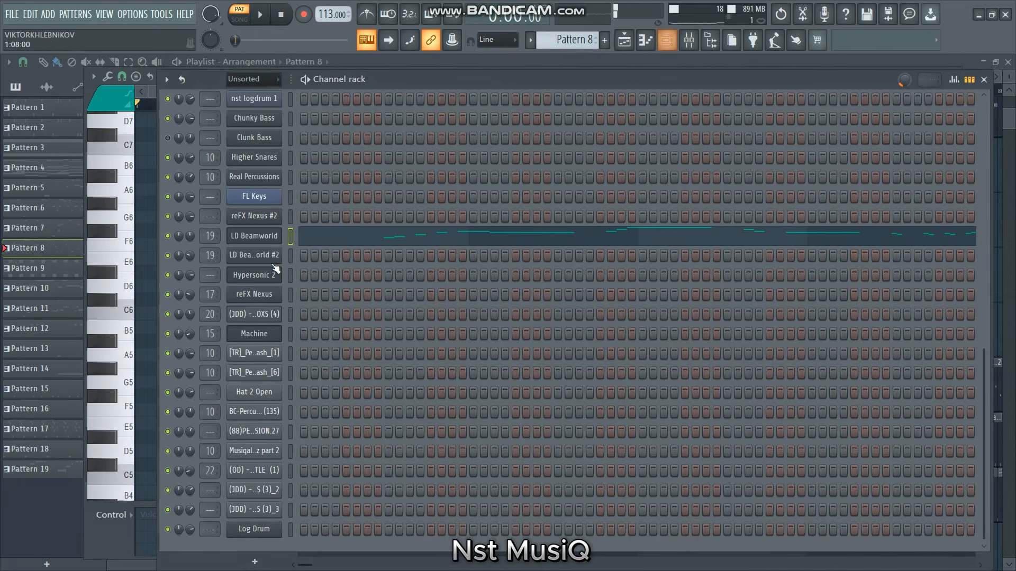
key(z)
key(x)
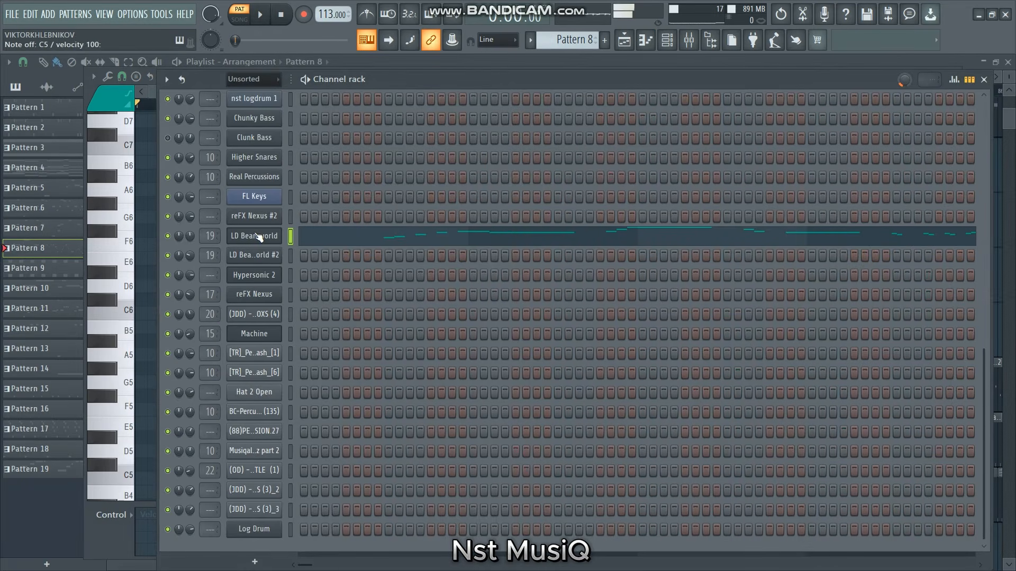
key(z)
key(c)
key(m)
key(b)
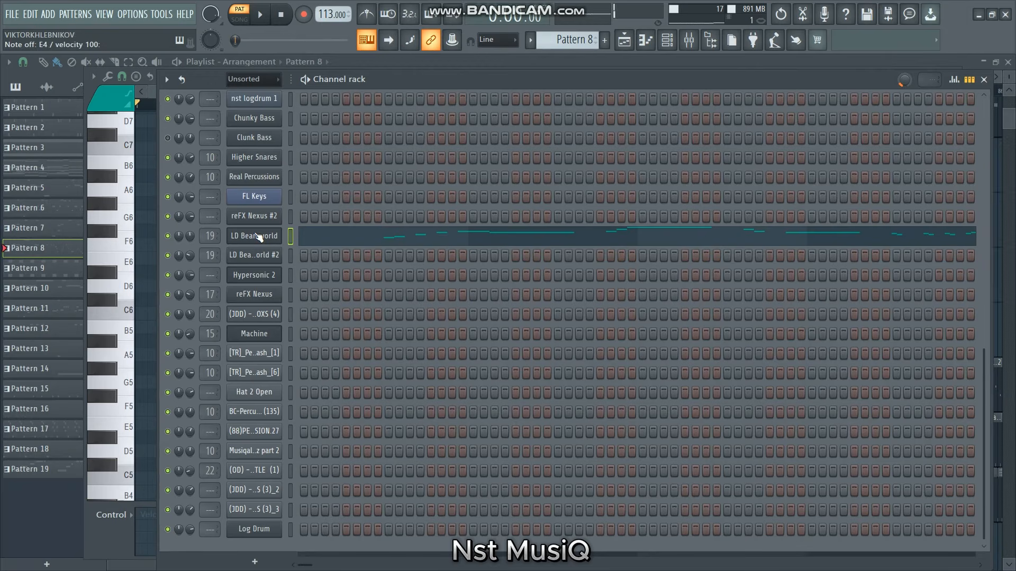
key(m)
key(m)
key(m)
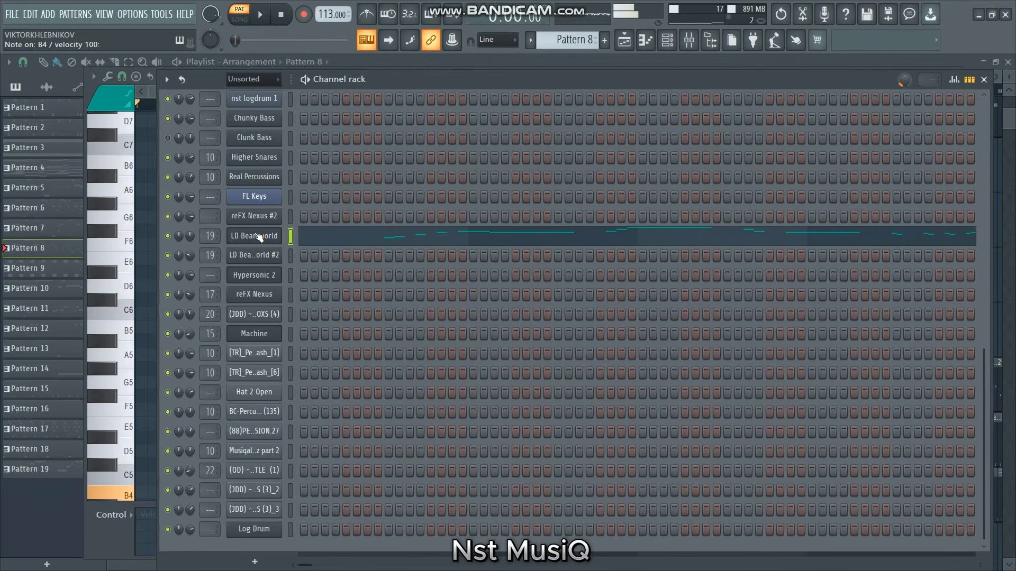
key(b)
click(261, 239)
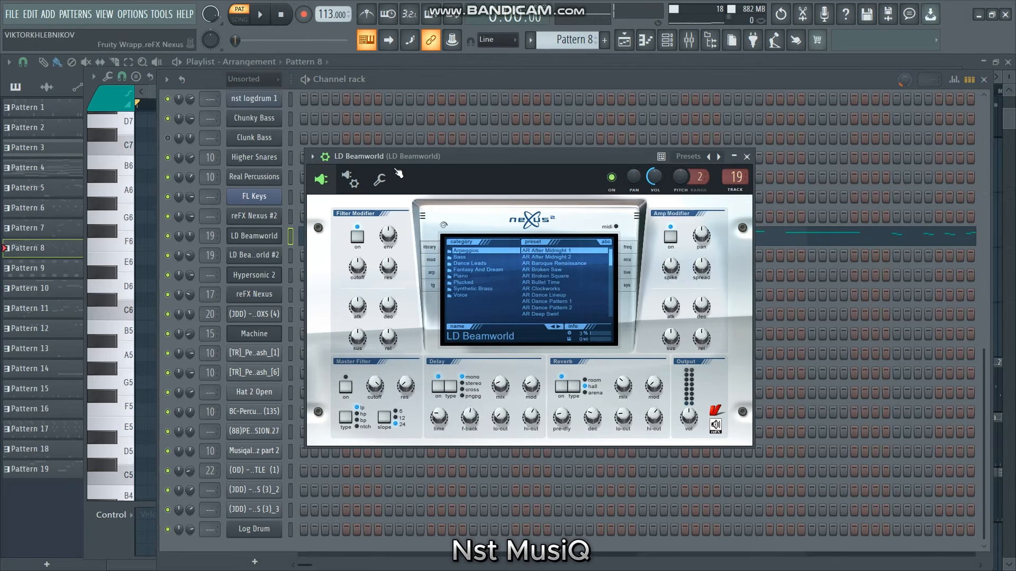
click(747, 156)
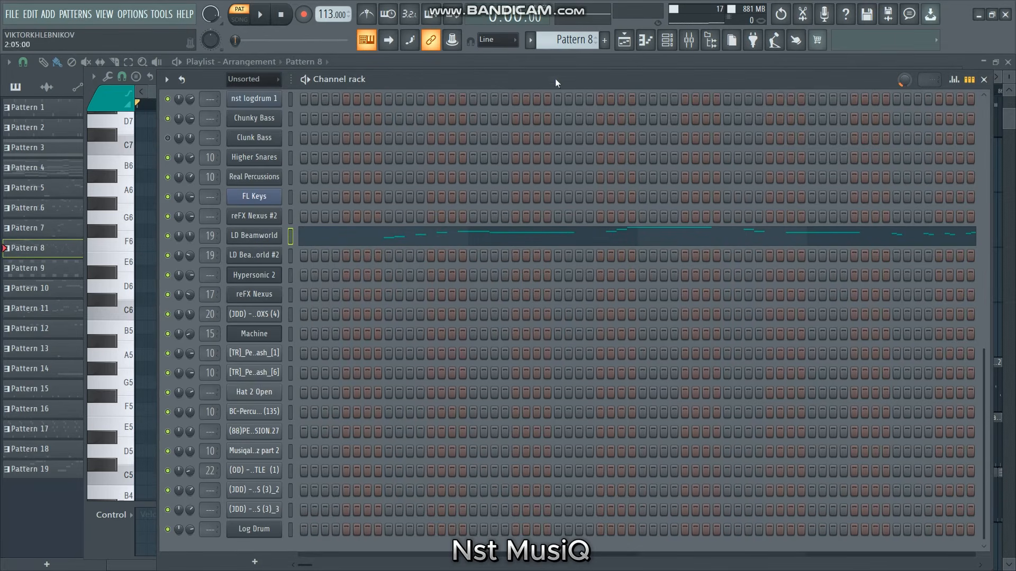
Look over the playlist clips and open the Pattern 2 clip on Track 18 in the piano roll to show its Chasse notes.
click(622, 45)
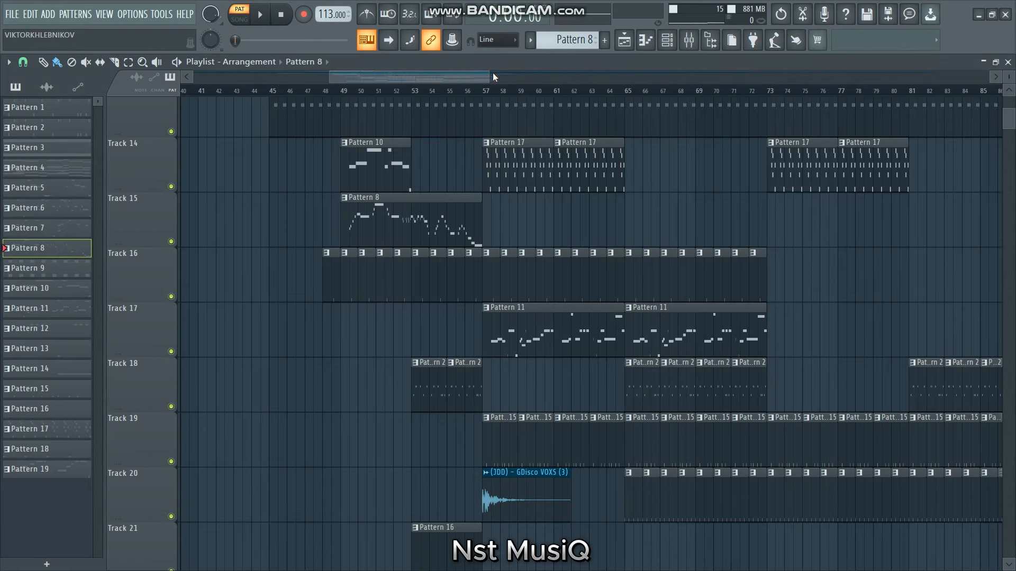
drag(491, 77, 575, 135)
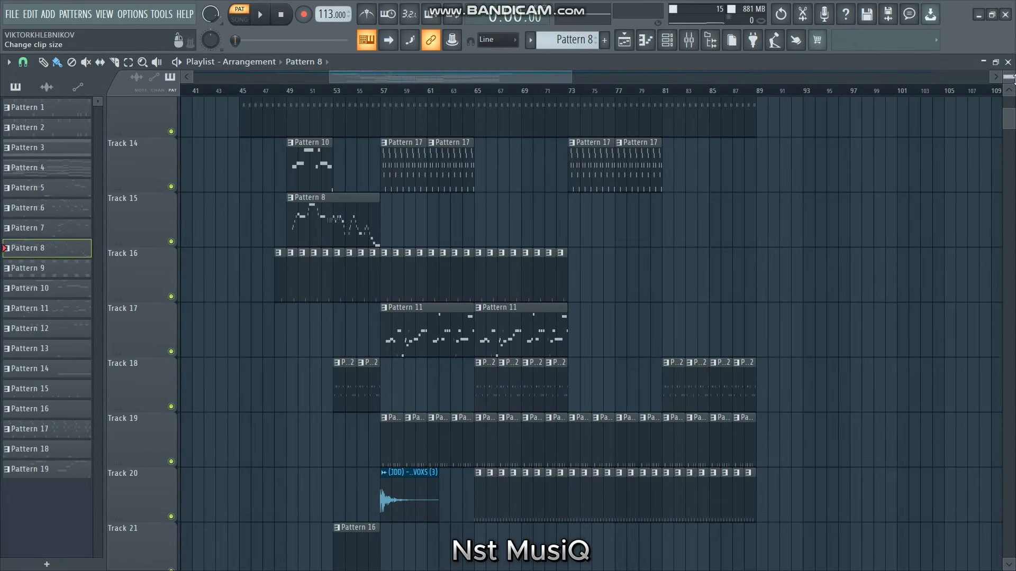
drag(1012, 78, 1012, 86)
scroll(370, 217, up, 5)
drag(215, 255, 660, 570)
scroll(505, 427, down, 3)
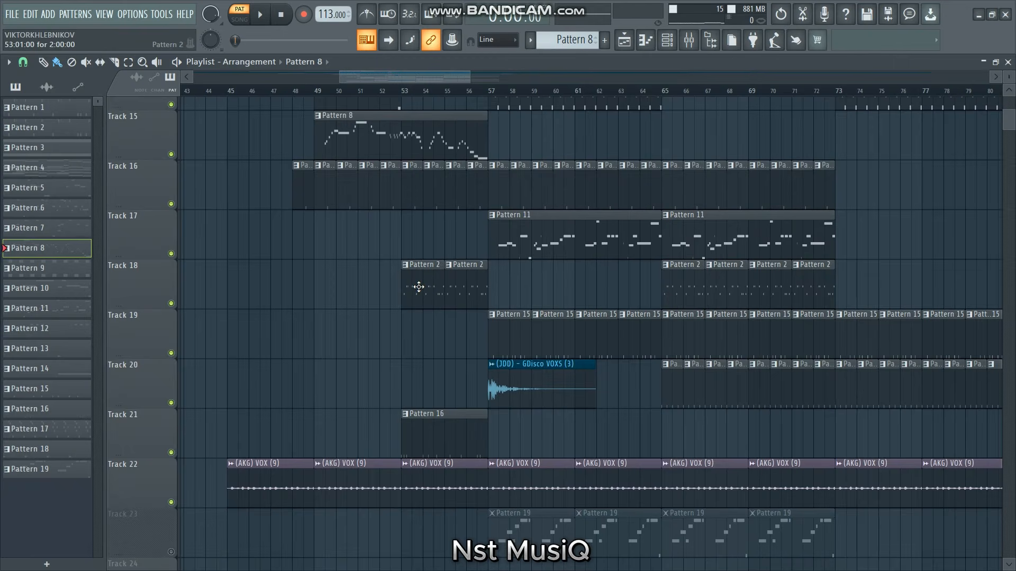
double_click(418, 287)
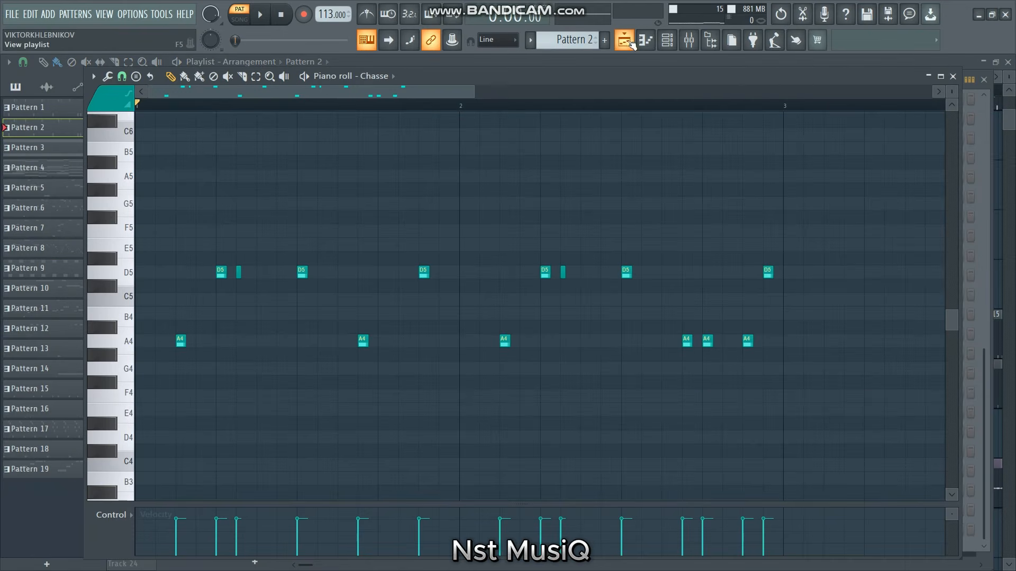
Open the Pattern 16 clip on Track 21 and audition its GDisco VOXS steps from the channel rack.
click(630, 42)
scroll(424, 317, down, 2)
double_click(431, 333)
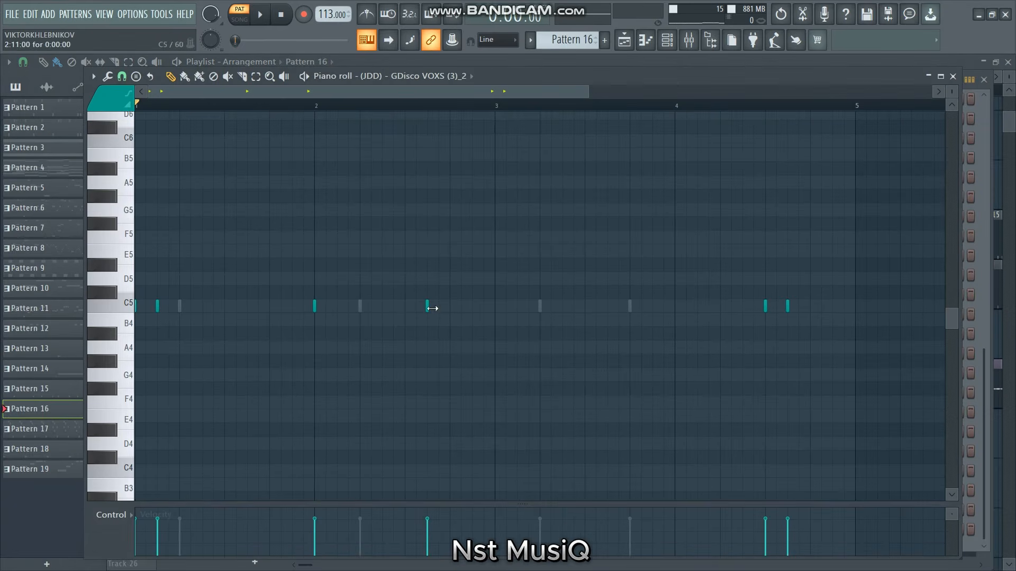
click(667, 40)
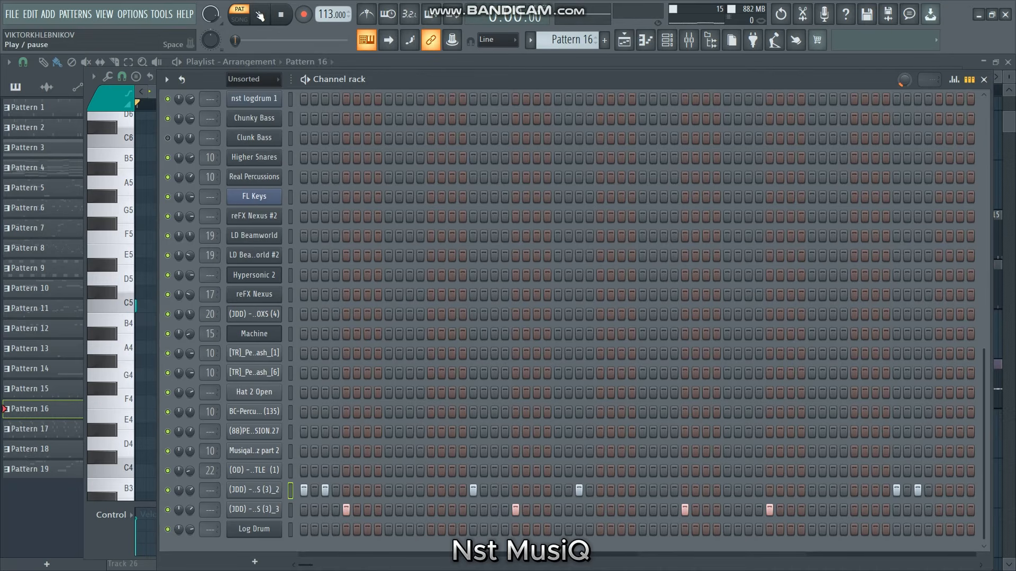
click(262, 15)
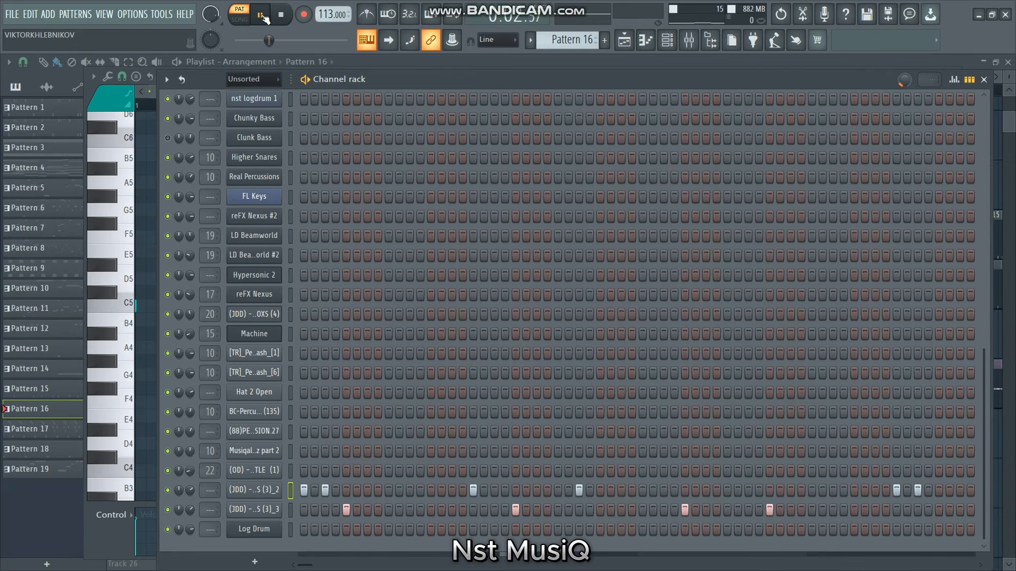
key(space)
Check the Pattern 16 clip in the playlist and show the sampler settings of the (JDD) - GDisco VOXS (3)_2 channel.
click(624, 45)
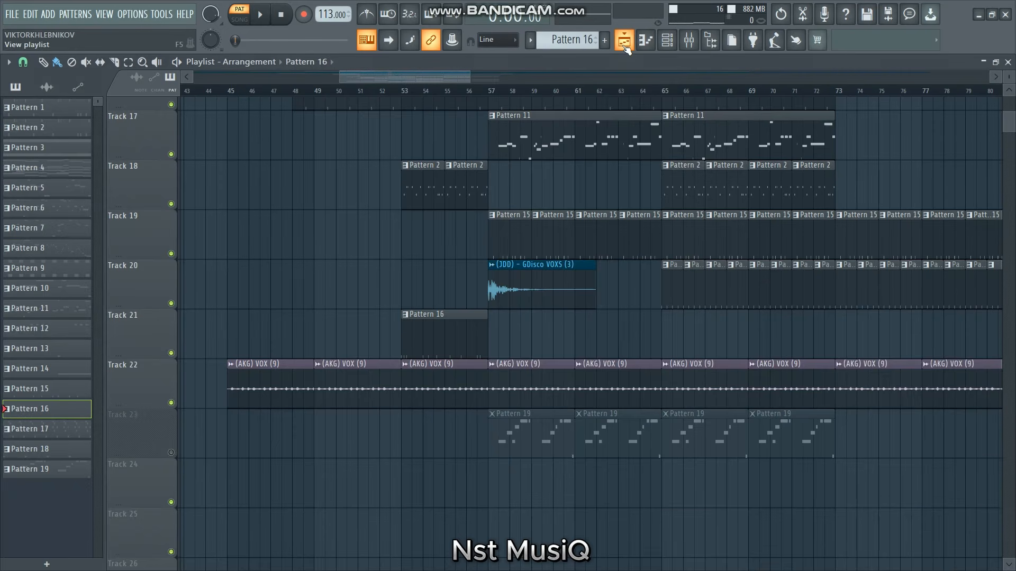
scroll(555, 290, up, 4)
scroll(562, 295, down, 4)
scroll(562, 295, down, 1)
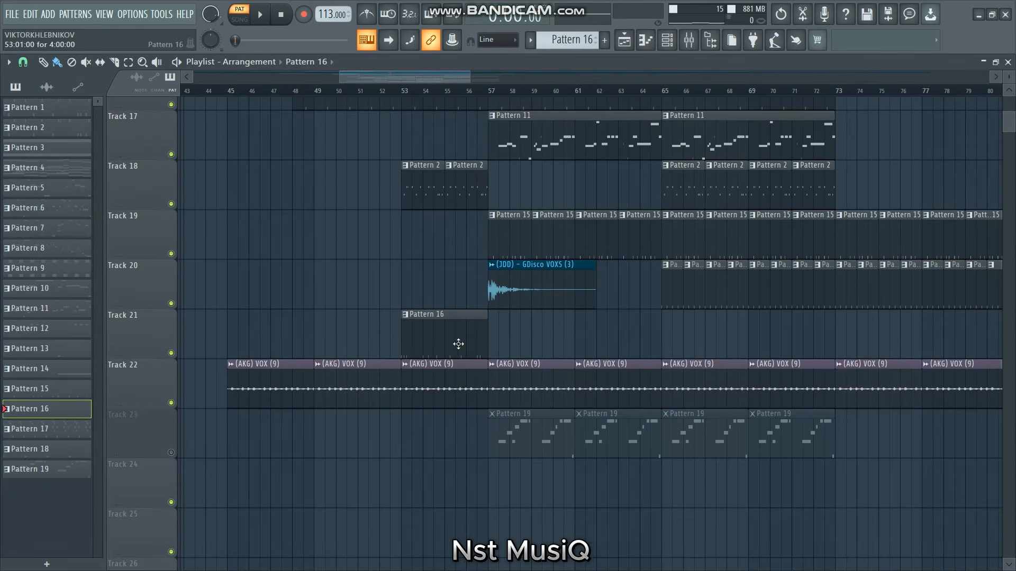
click(667, 42)
click(272, 494)
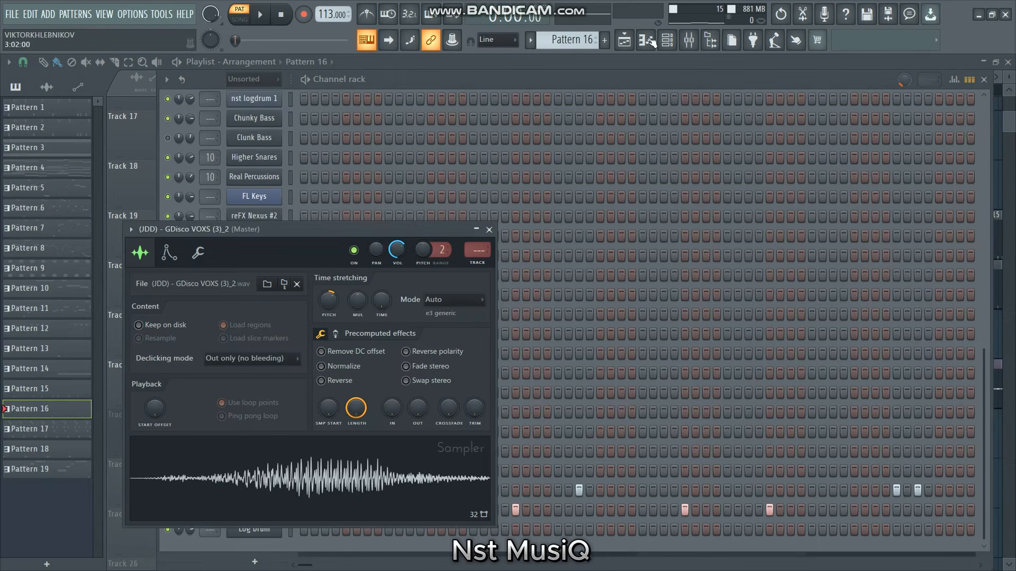
Return to the playlist, open the Pattern 17 clip on Track 14 in the piano roll and audition its LD Beamworld #2 chords.
click(625, 40)
drag(452, 73, 461, 78)
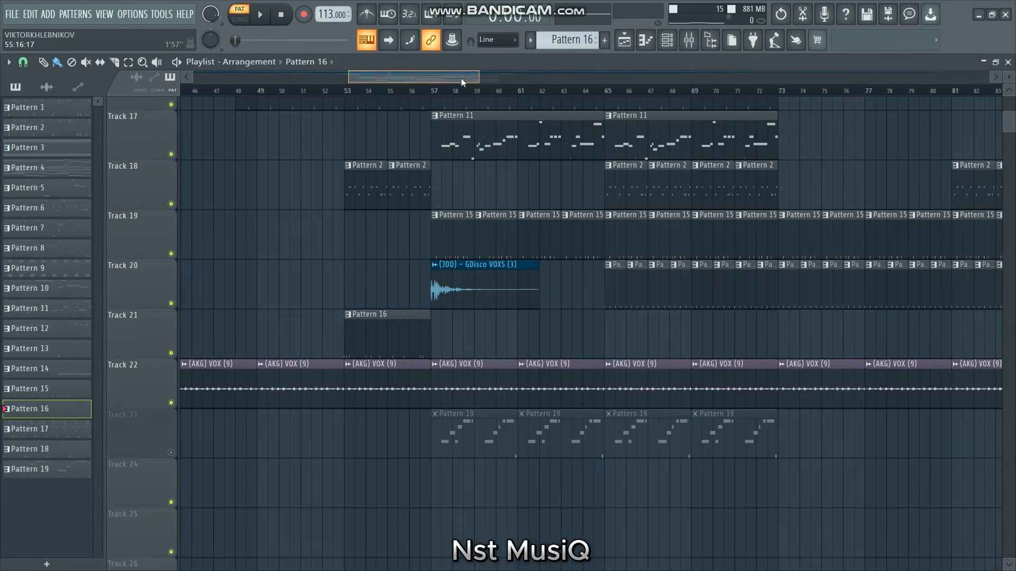
scroll(613, 354, up, 10)
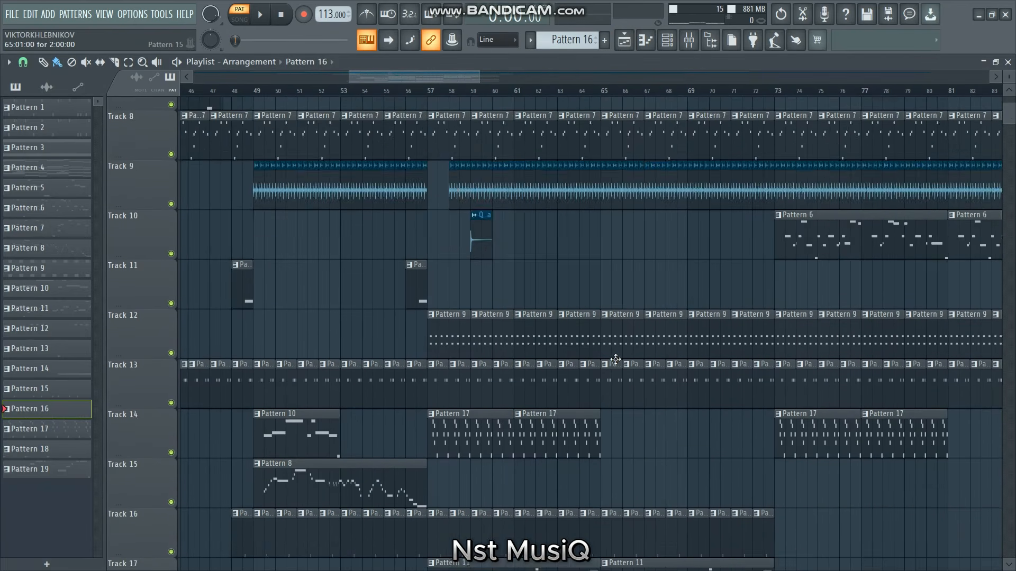
scroll(615, 359, down, 3)
scroll(615, 360, down, 3)
double_click(484, 194)
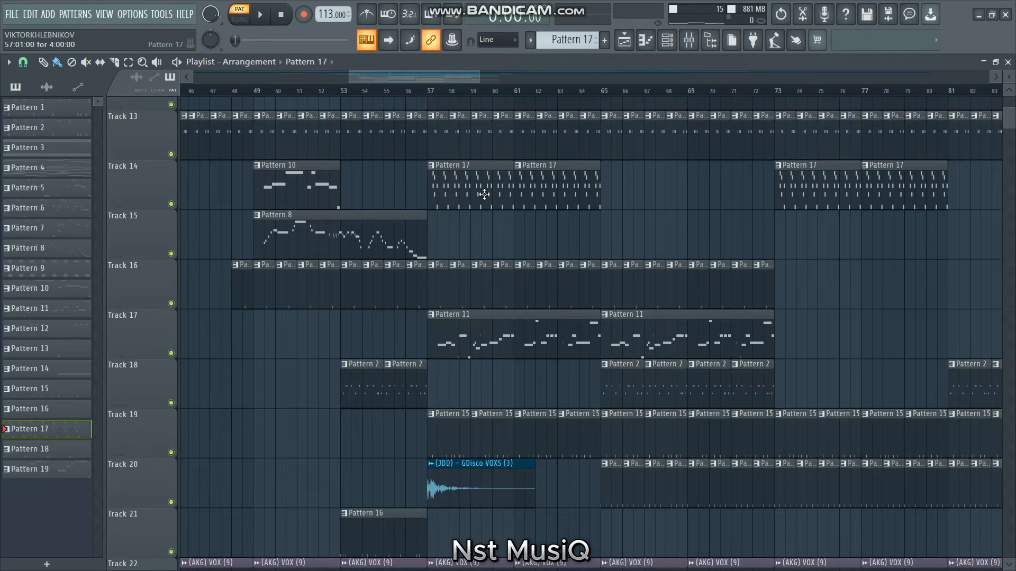
key(space)
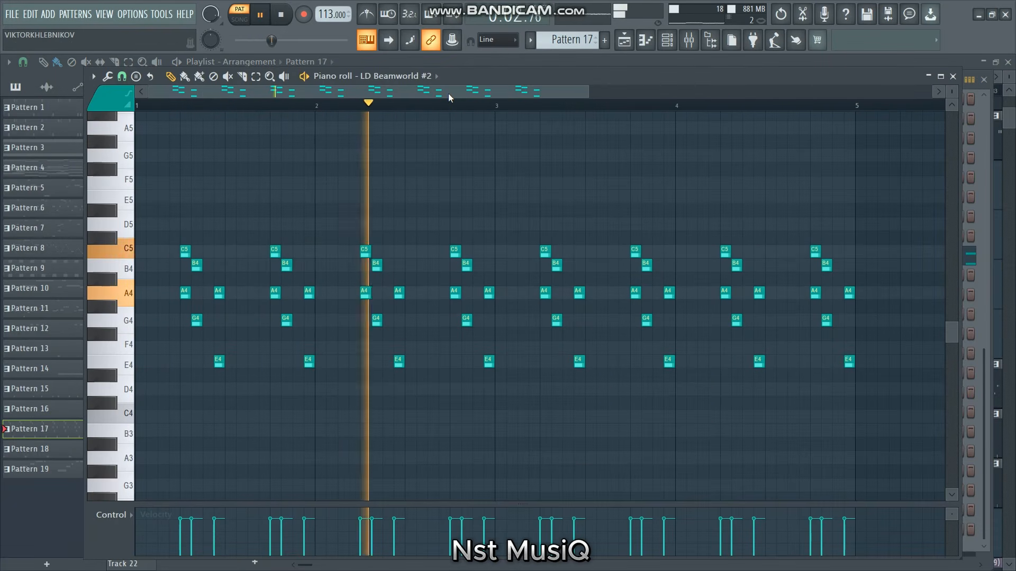
key(space)
Show the Nexus preset screen of the LD Beamworld #2 channel from the channel rack and close it.
key(F6)
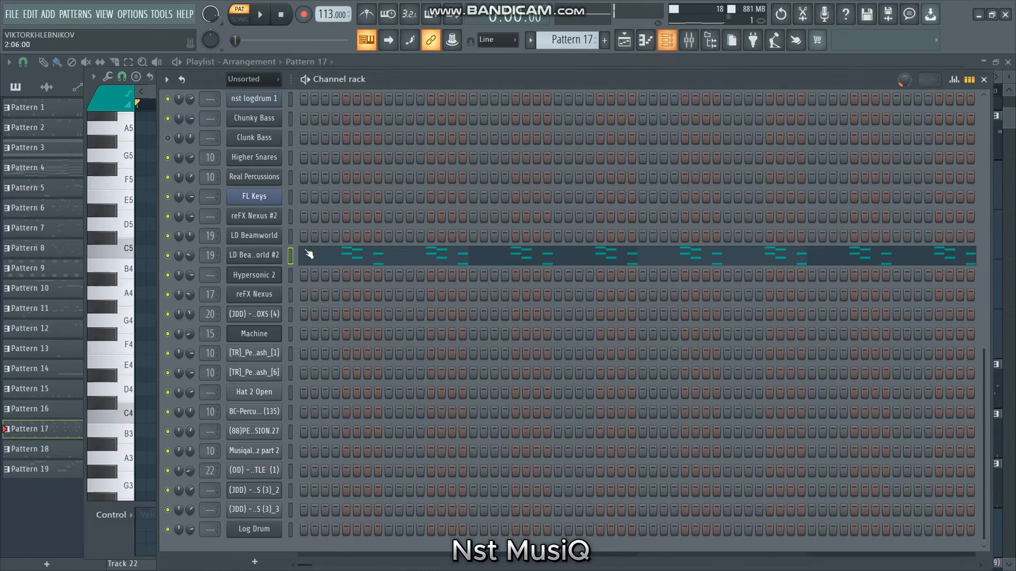
click(261, 255)
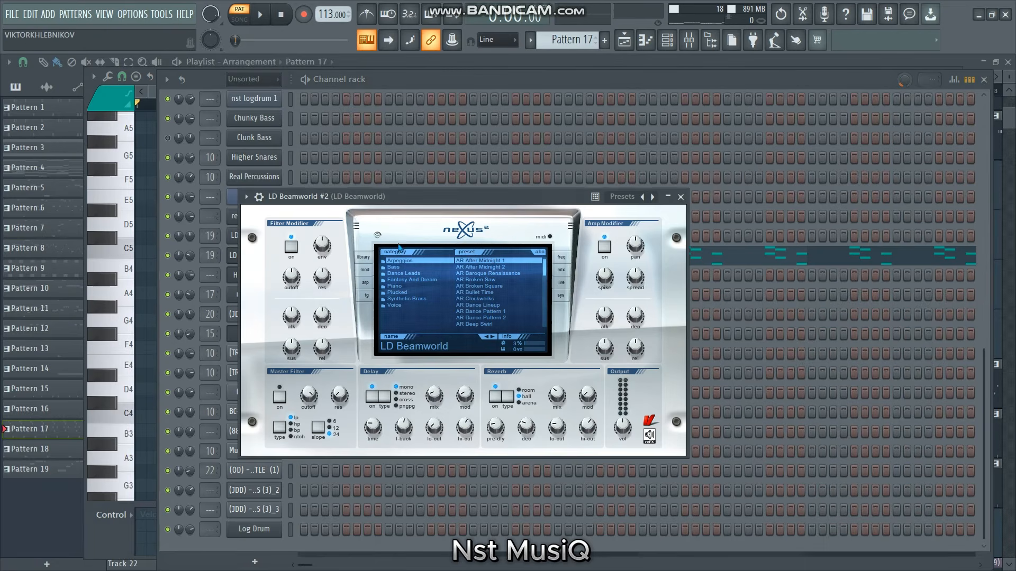
click(682, 196)
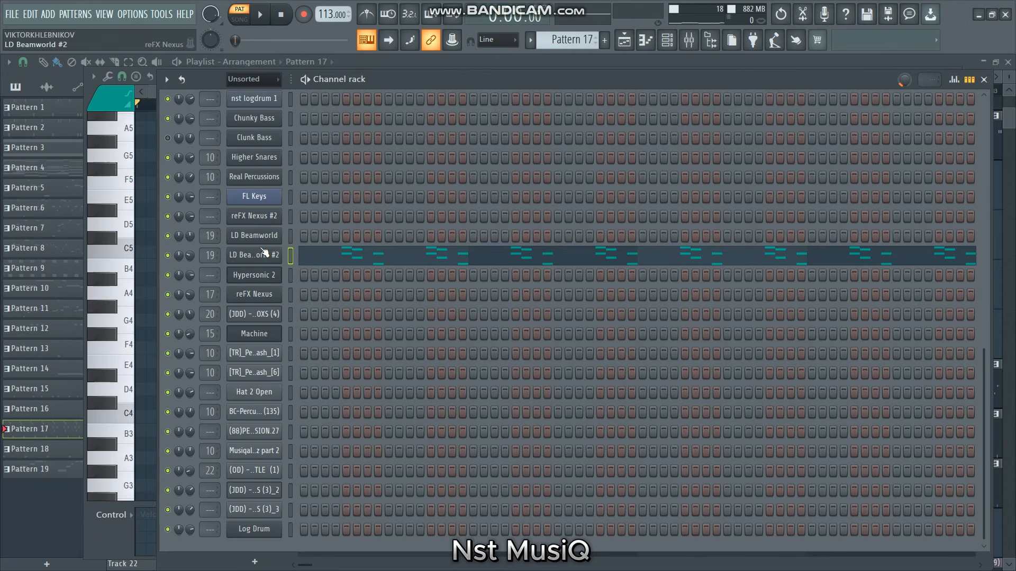
Return to the playlist and open the Pattern 11 clip on Track 17 in the piano roll.
click(624, 40)
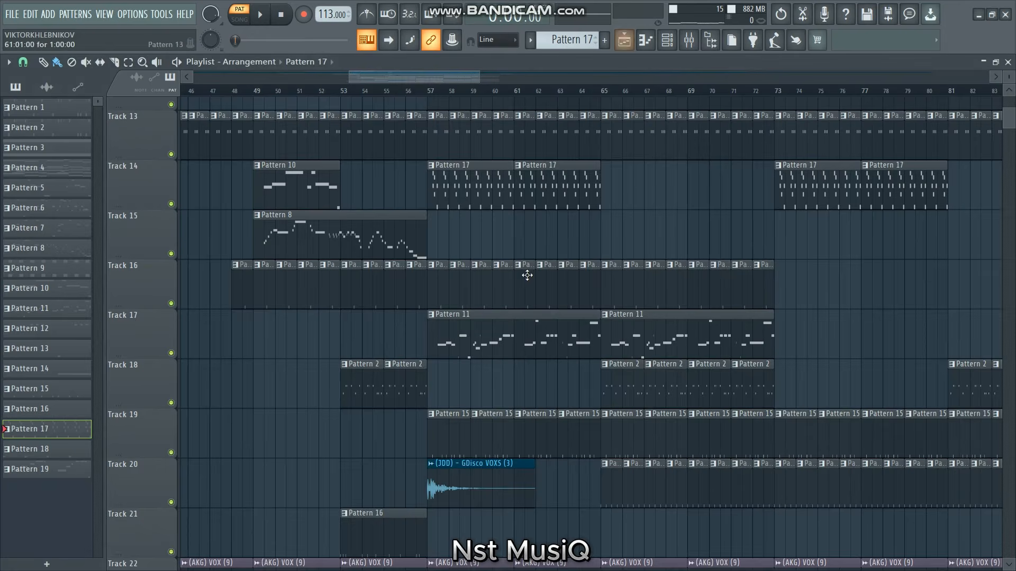
scroll(382, 274, down, 5)
scroll(444, 322, up, 2)
scroll(443, 321, up, 3)
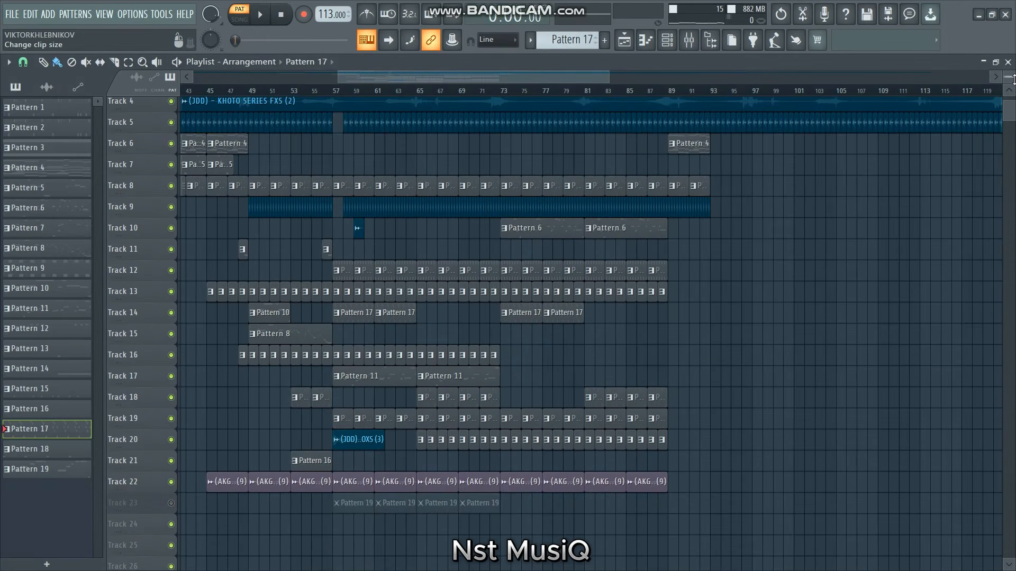
drag(1008, 77, 800, 168)
scroll(380, 392, down, 6)
scroll(380, 392, down, 3)
double_click(378, 289)
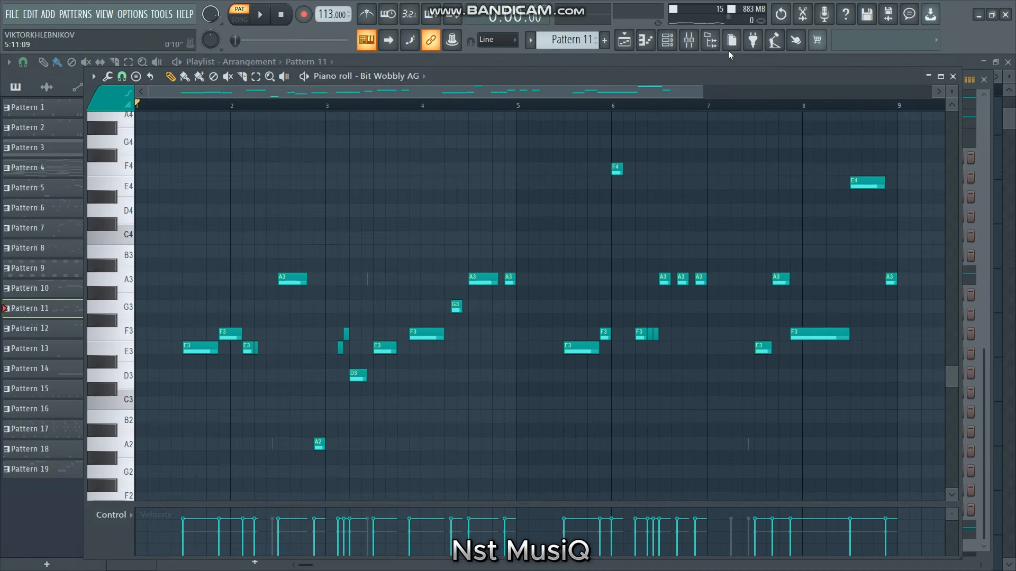
Show the synth settings of the Bit Wobbly AG channel from the channel rack and close them.
click(669, 44)
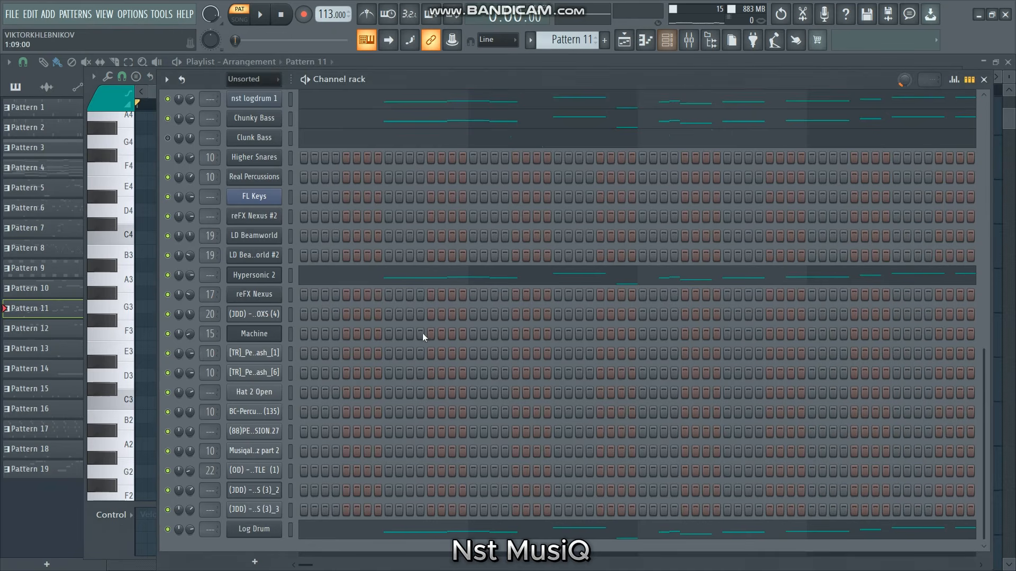
scroll(422, 332, up, 3)
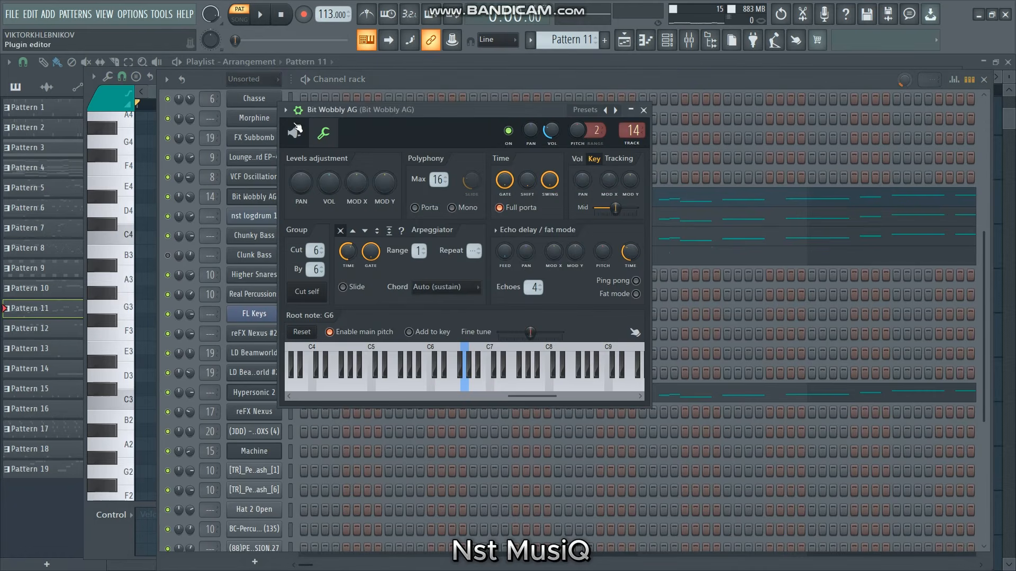
click(295, 131)
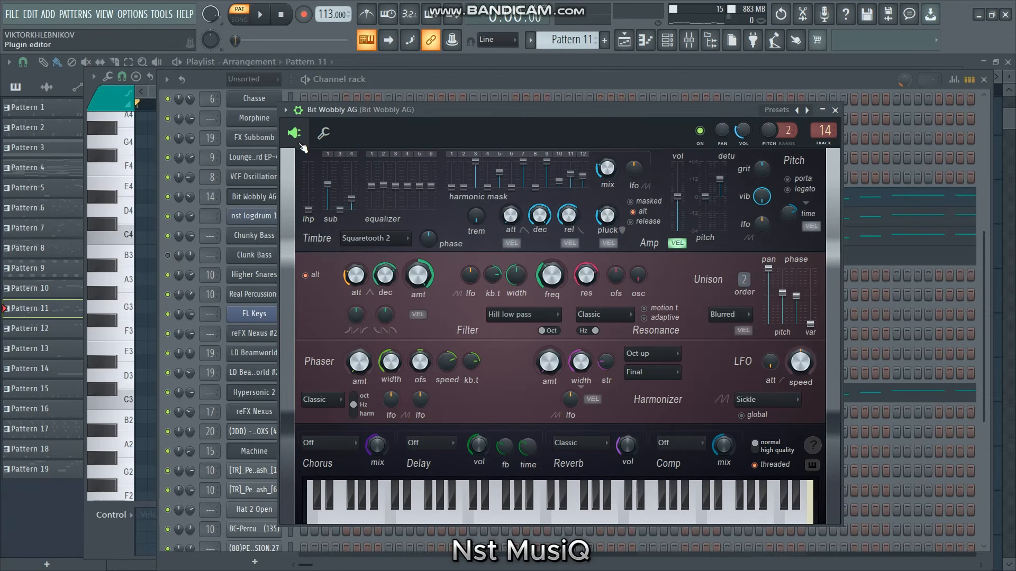
click(835, 110)
Review the layered bass channels of Pattern 11 in the channel rack and audition the pattern.
scroll(396, 302, down, 5)
scroll(349, 349, up, 5)
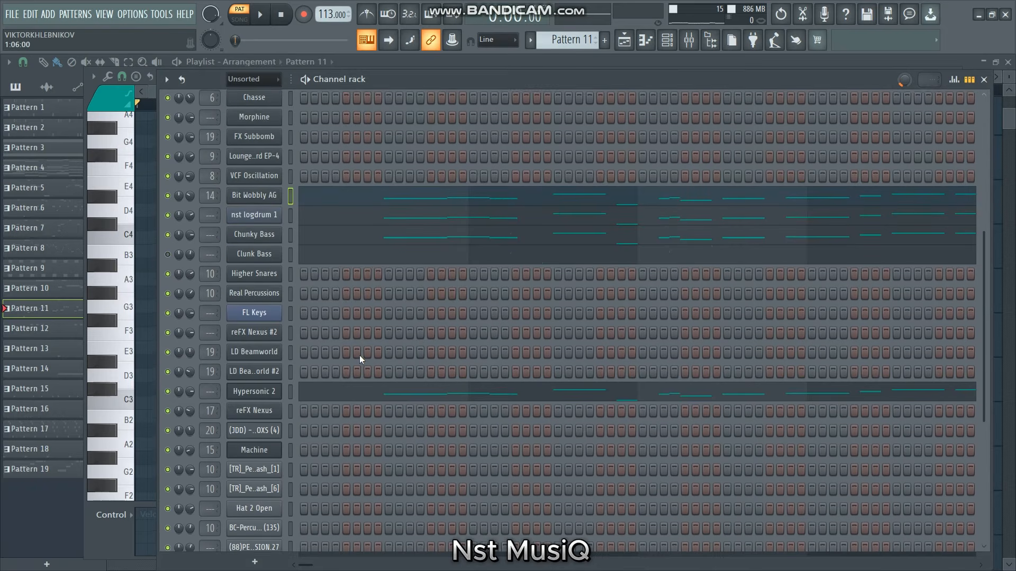
scroll(392, 458, down, 6)
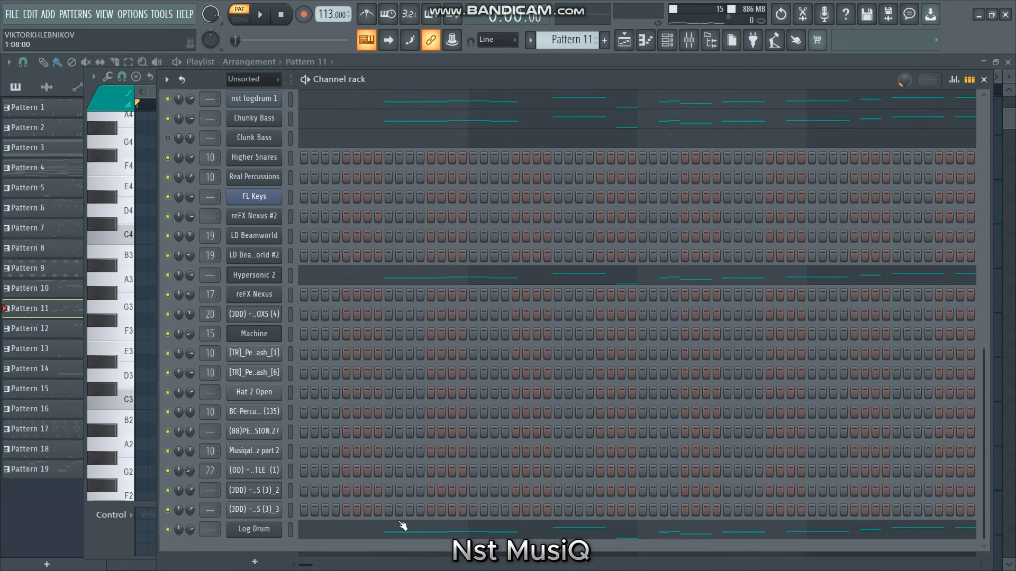
scroll(529, 201, up, 12)
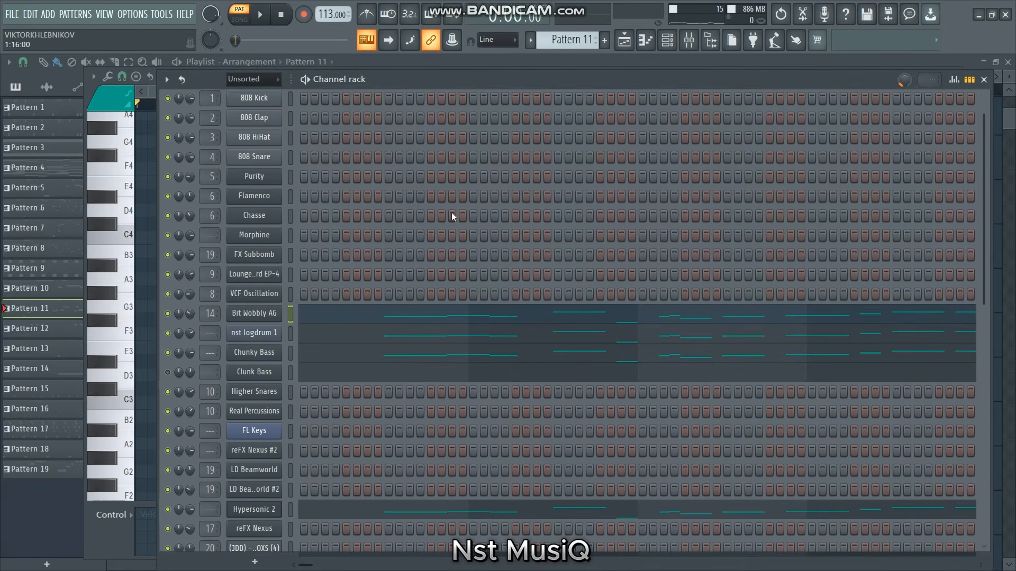
click(261, 16)
scroll(516, 159, down, 9)
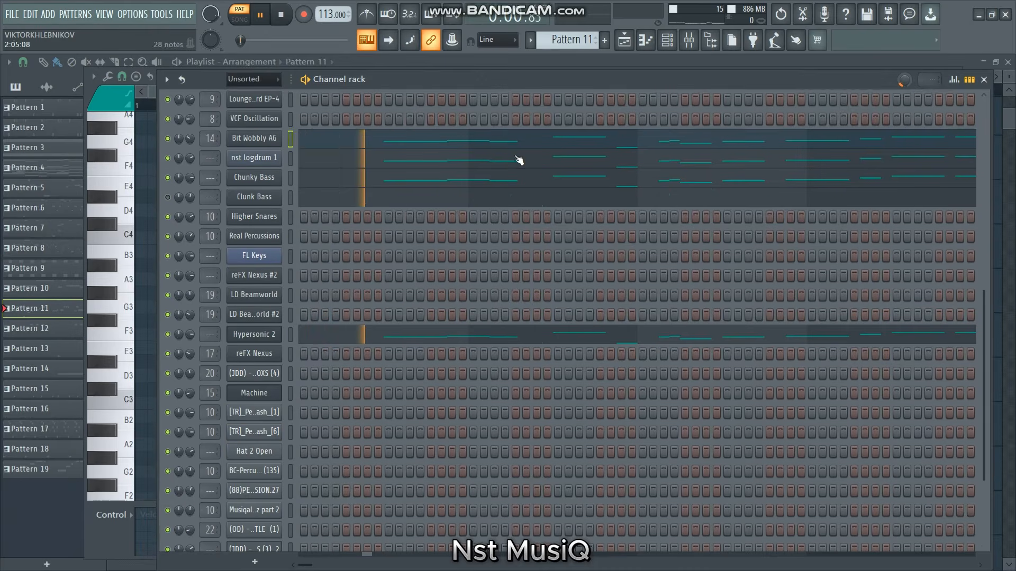
scroll(617, 236, down, 3)
scroll(618, 236, up, 3)
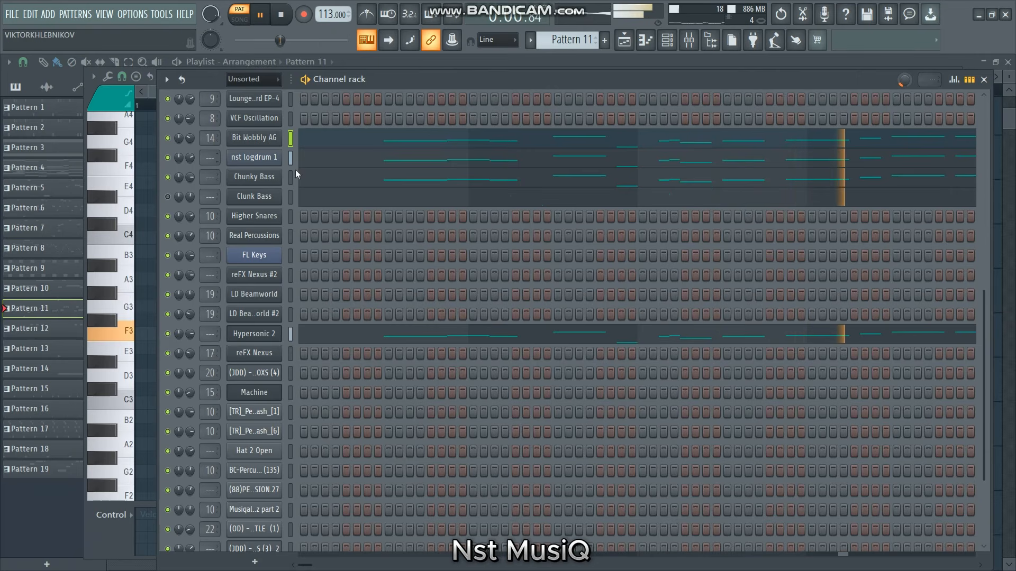
key(space)
scroll(449, 277, down, 3)
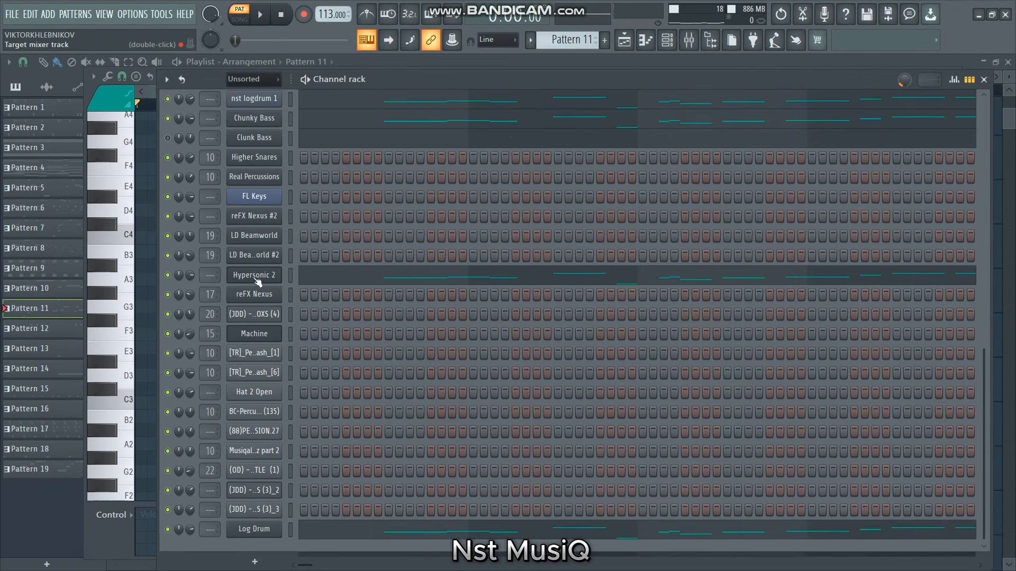
scroll(404, 356, up, 12)
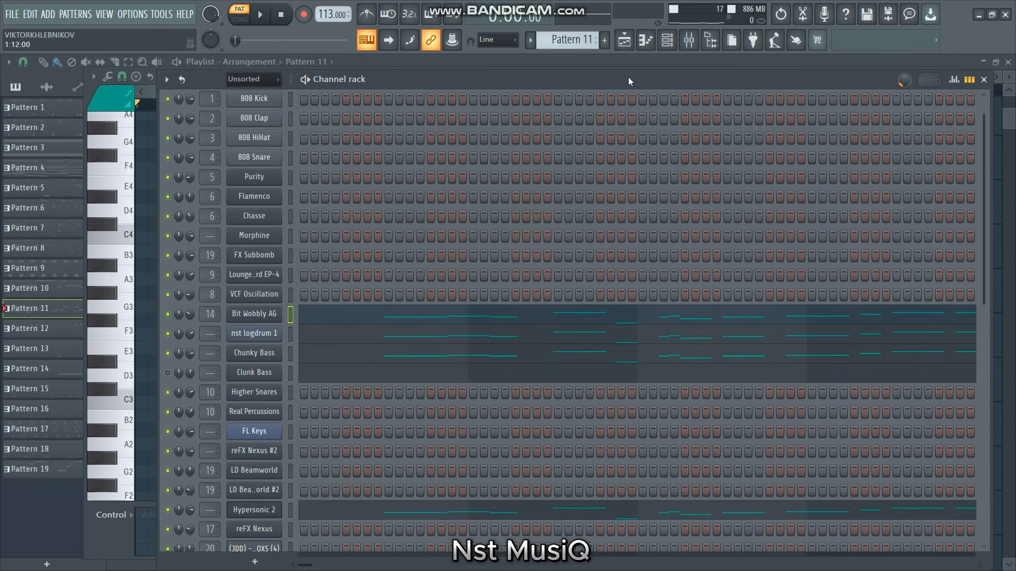
Return to the playlist and open the Pattern 18 clip on Track 20 in the piano roll.
click(628, 42)
ctrl+right_click(573, 300)
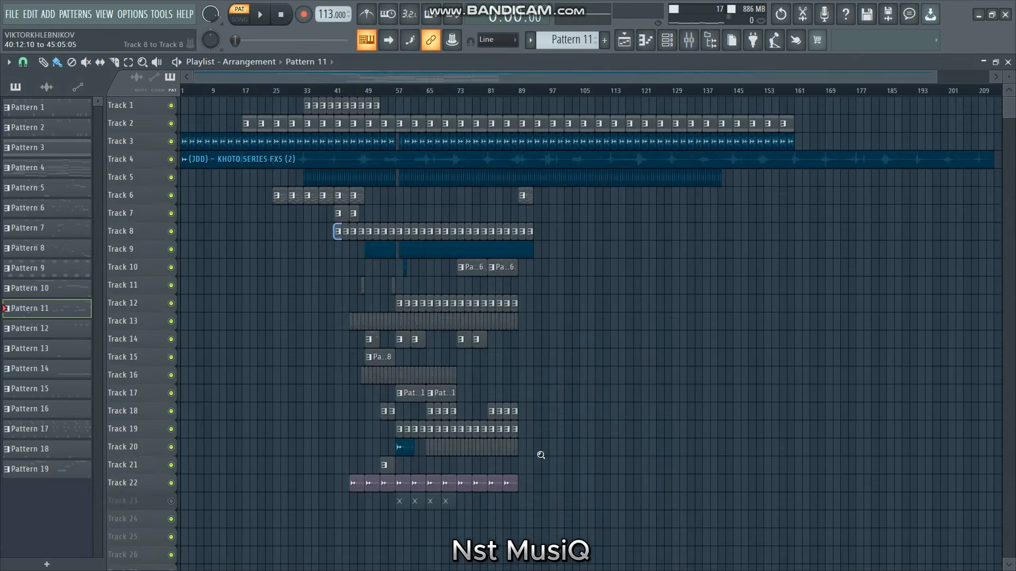
ctrl+right_click(539, 439)
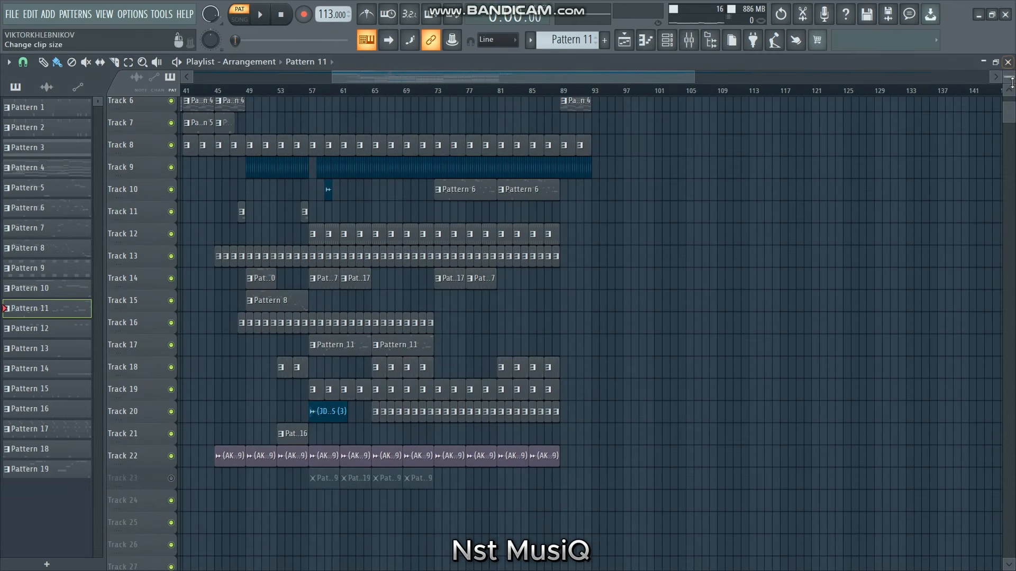
drag(1012, 82, 1012, 76)
scroll(548, 334, down, 8)
drag(256, 162, 692, 492)
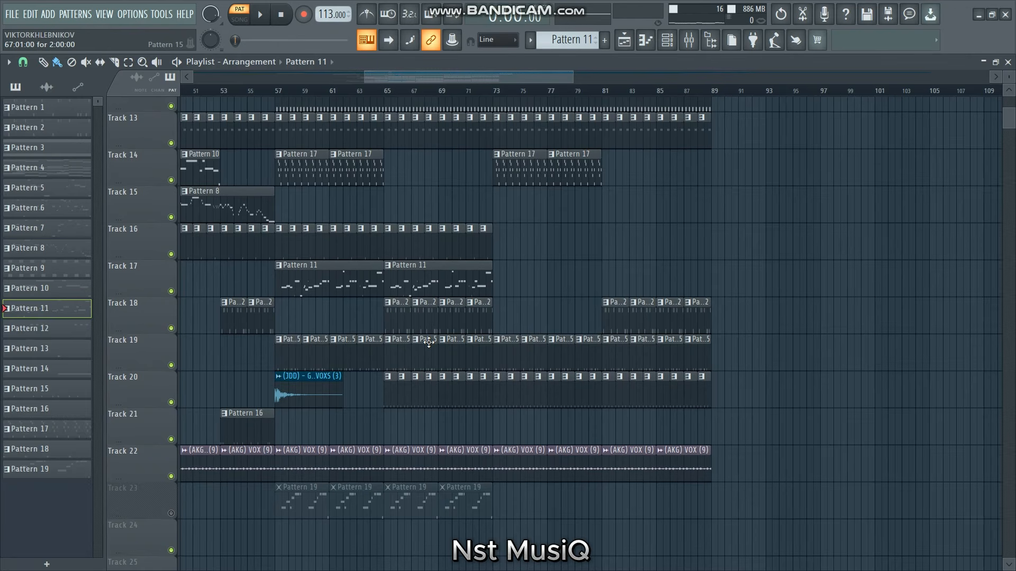
scroll(429, 343, up, 1)
scroll(428, 342, down, 2)
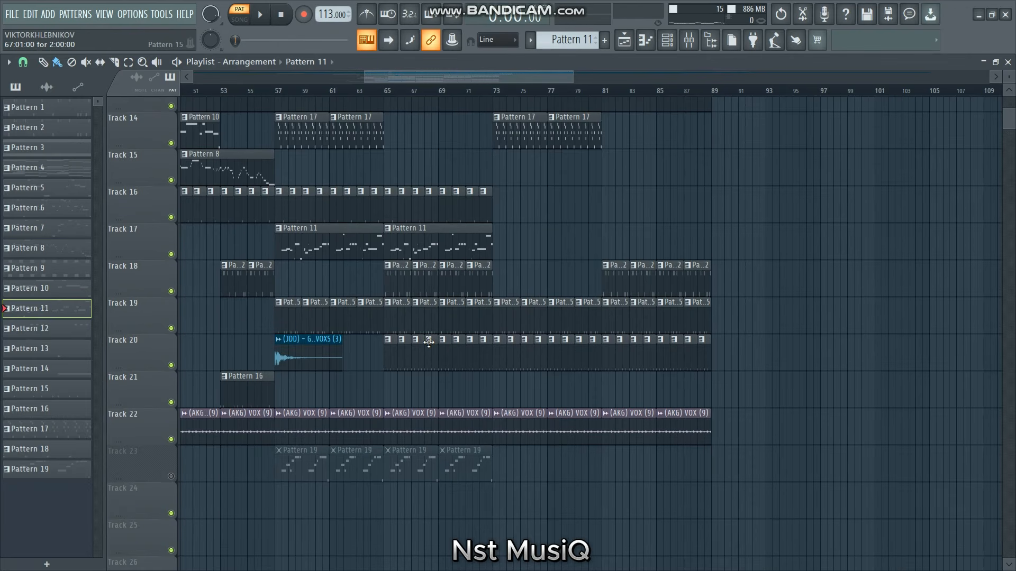
double_click(390, 352)
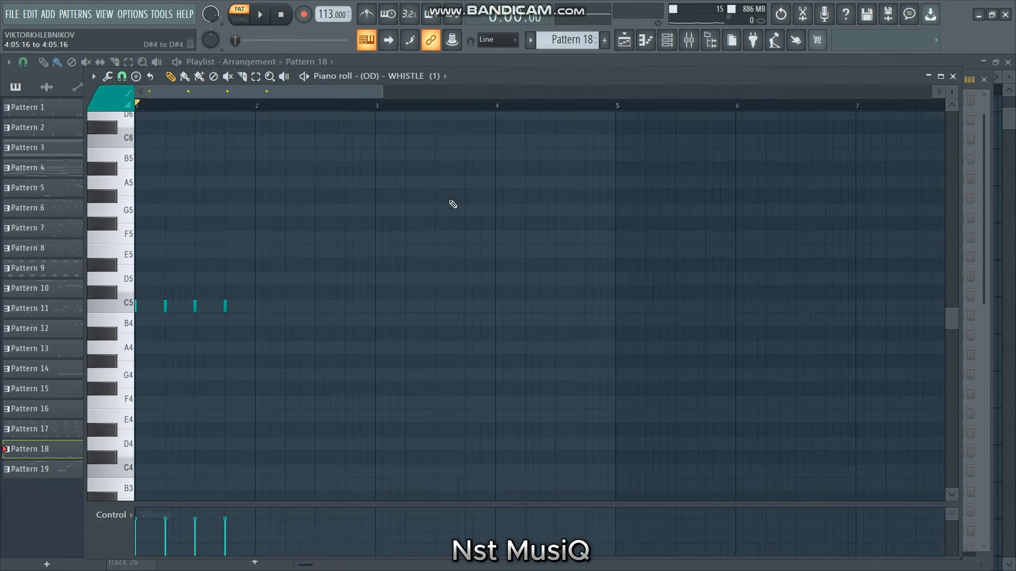
Audition the four (OD) - WHISTLE (1) notes of Pattern 18 in the piano roll.
click(664, 45)
click(665, 46)
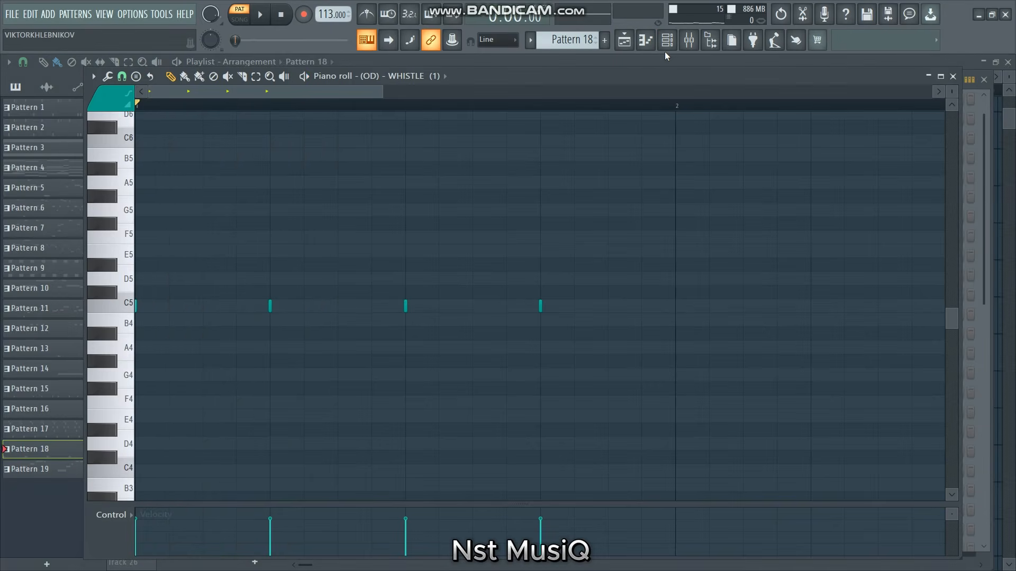
key(space)
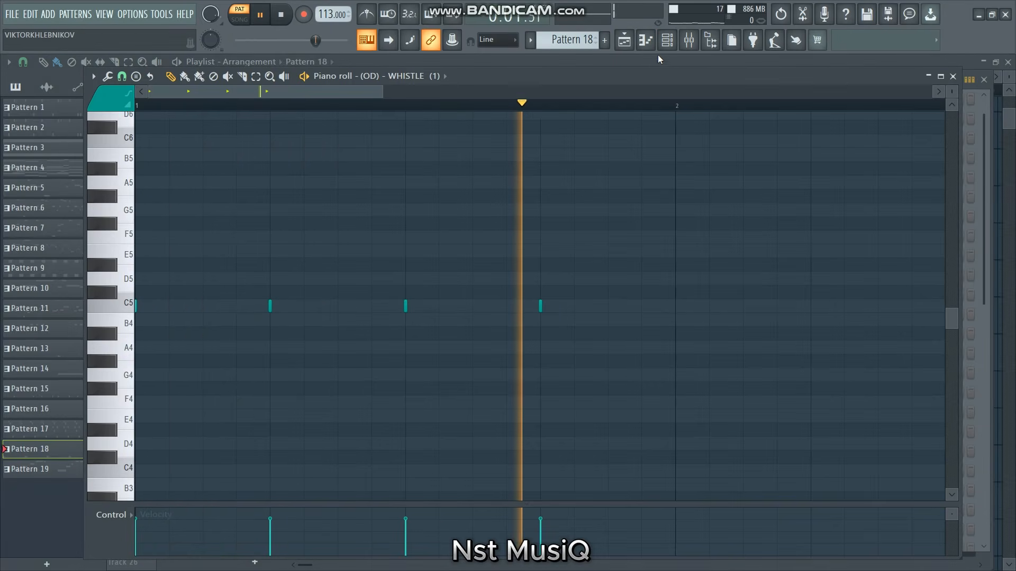
key(space)
Show the sampler settings of the (OD) - WHISTLE (1) channel and the Fruity Reeverb 2 effect on its mixer track.
click(665, 42)
scroll(371, 379, down, 3)
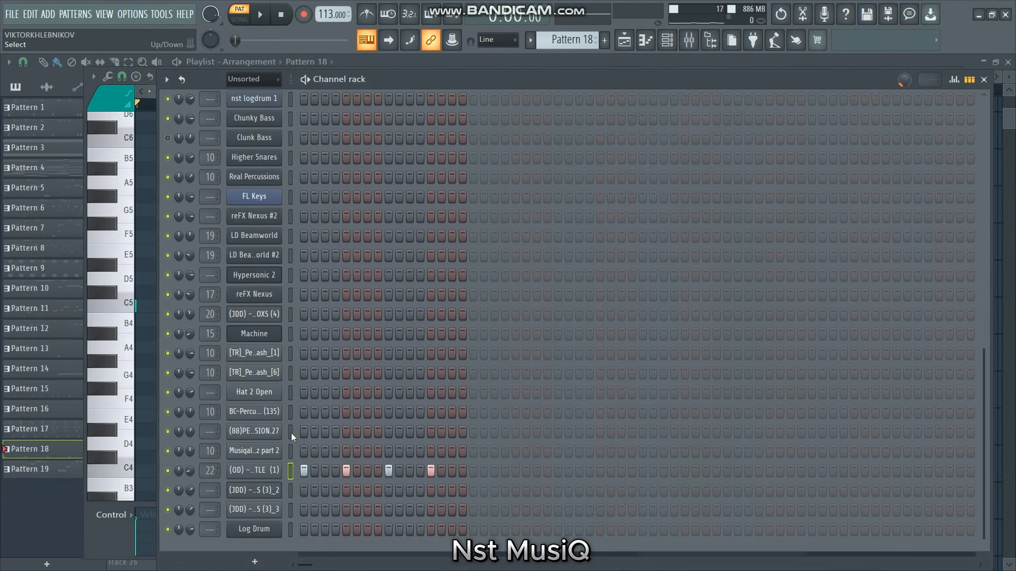
click(266, 471)
click(438, 180)
click(260, 471)
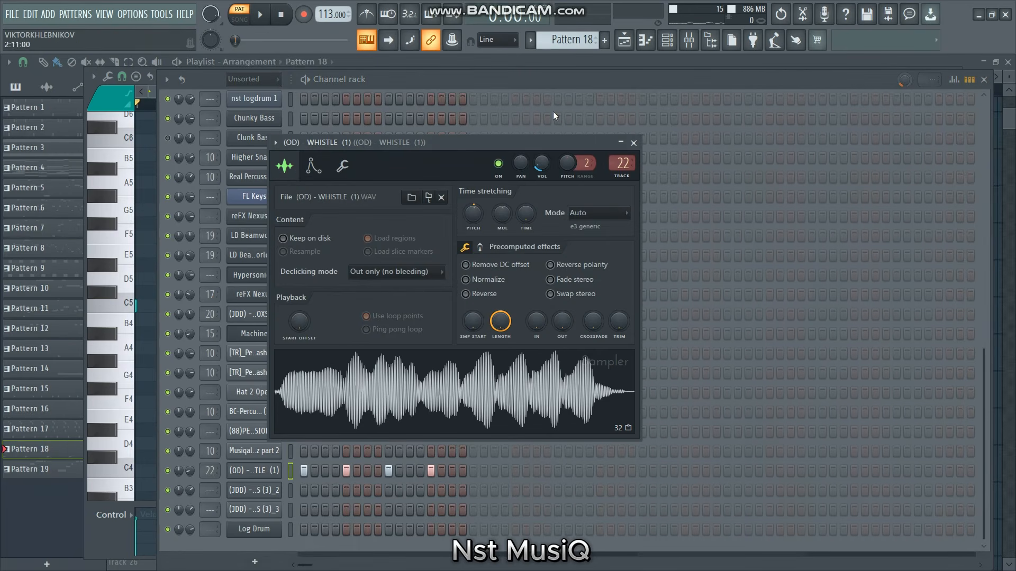
click(711, 40)
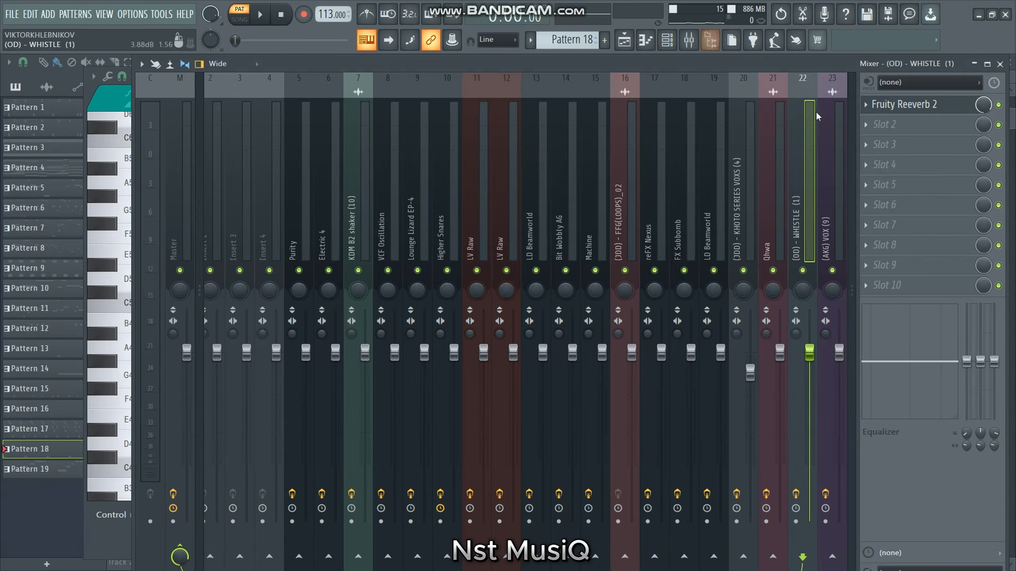
click(910, 104)
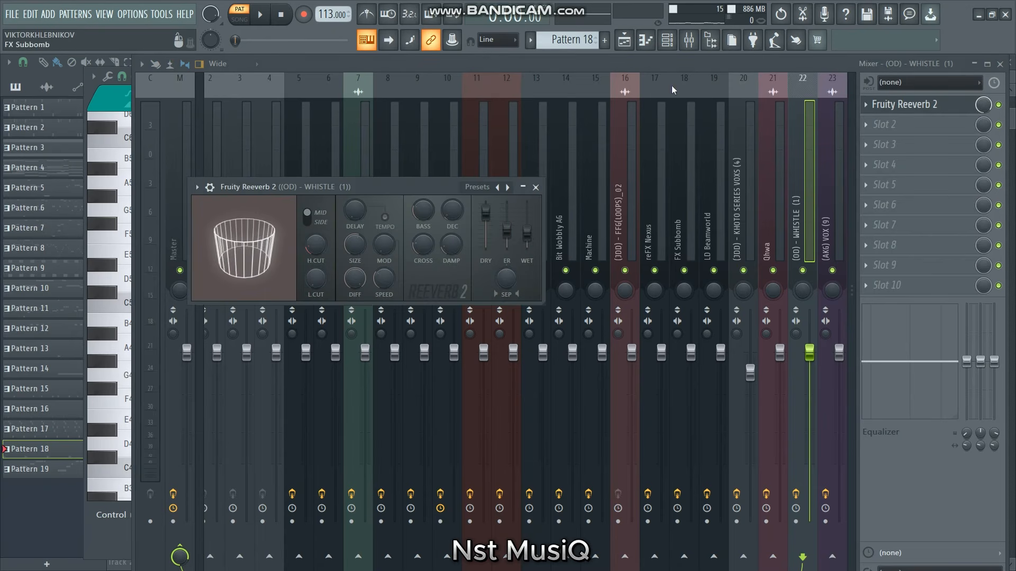
Return to the playlist and open the Pattern 6 clip on Track 10 in the piano roll.
click(625, 40)
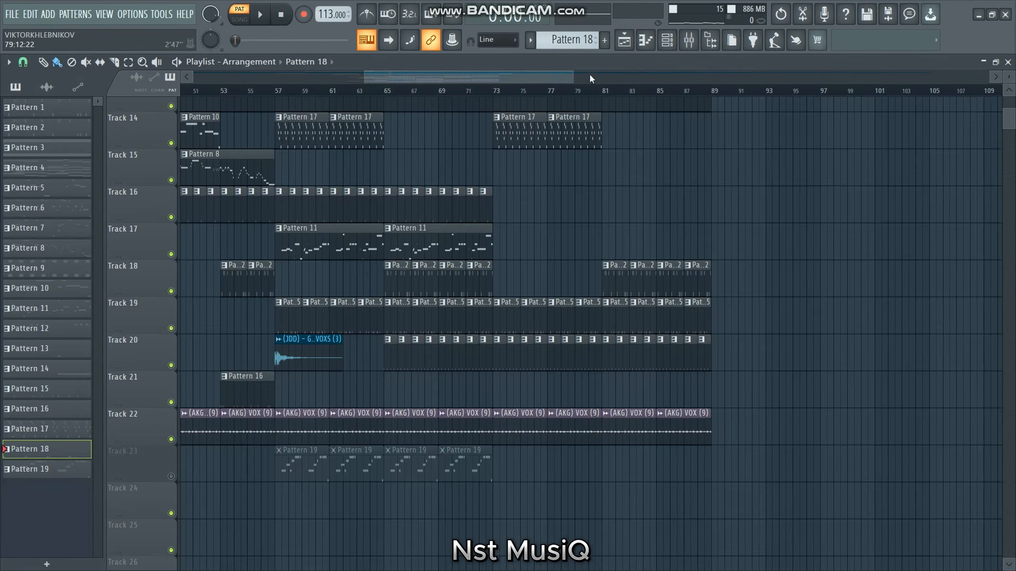
scroll(563, 215, up, 5)
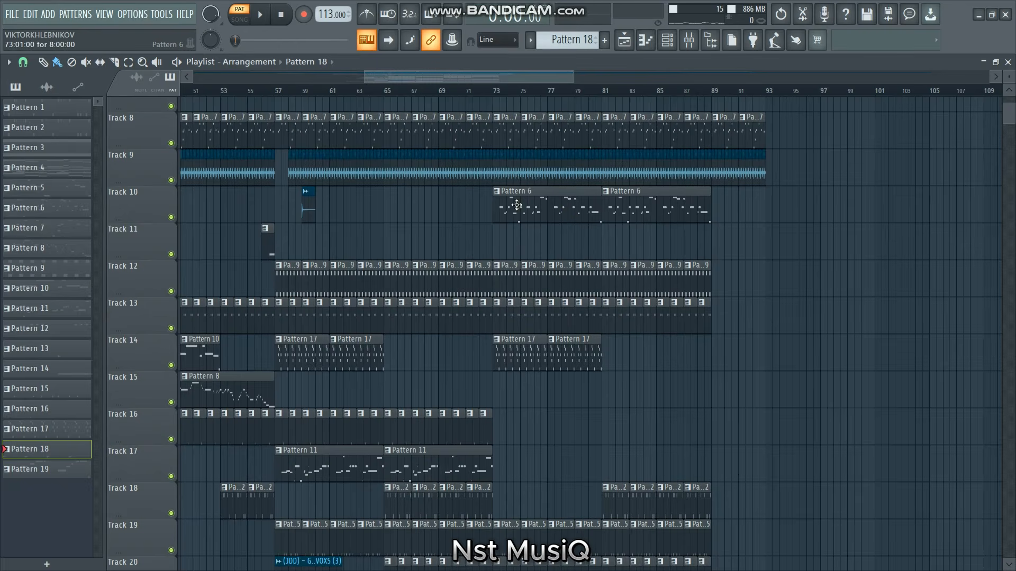
double_click(550, 202)
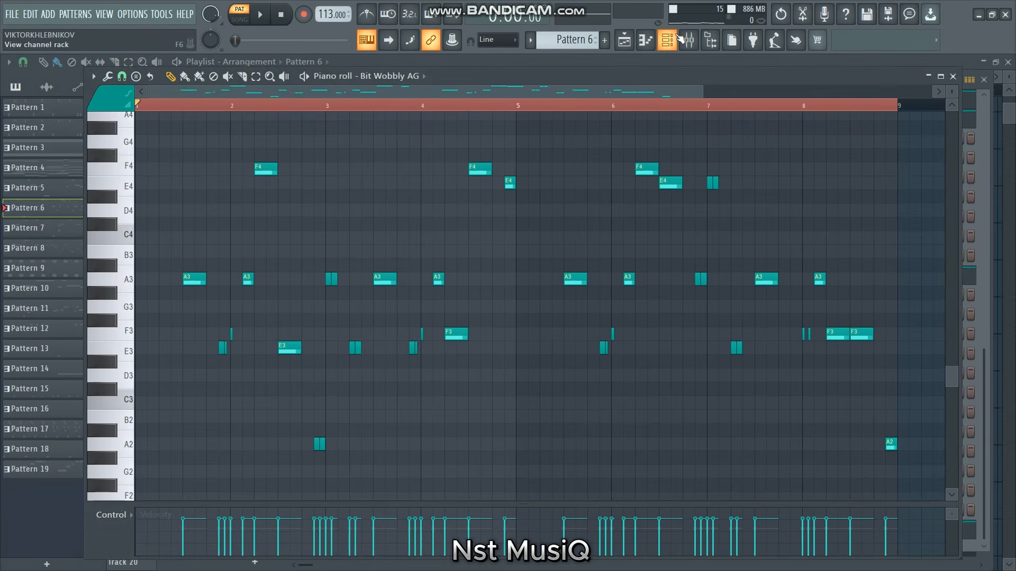
Audition Pattern 6 while showing its layered channels in the channel rack and its Bit Wobbly AG notes, ending in the playlist.
click(679, 39)
scroll(444, 363, up, 5)
scroll(441, 357, down, 4)
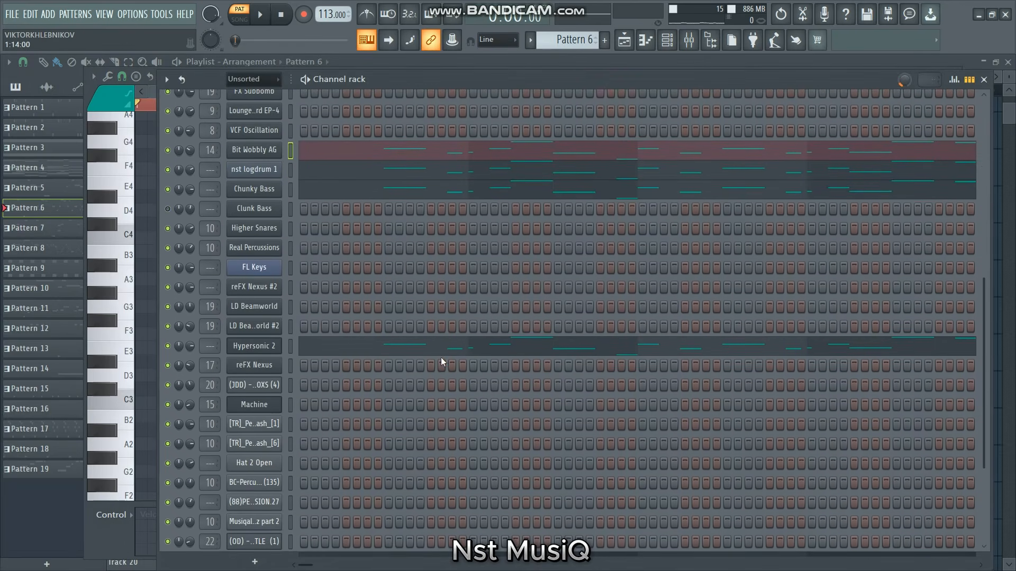
key(space)
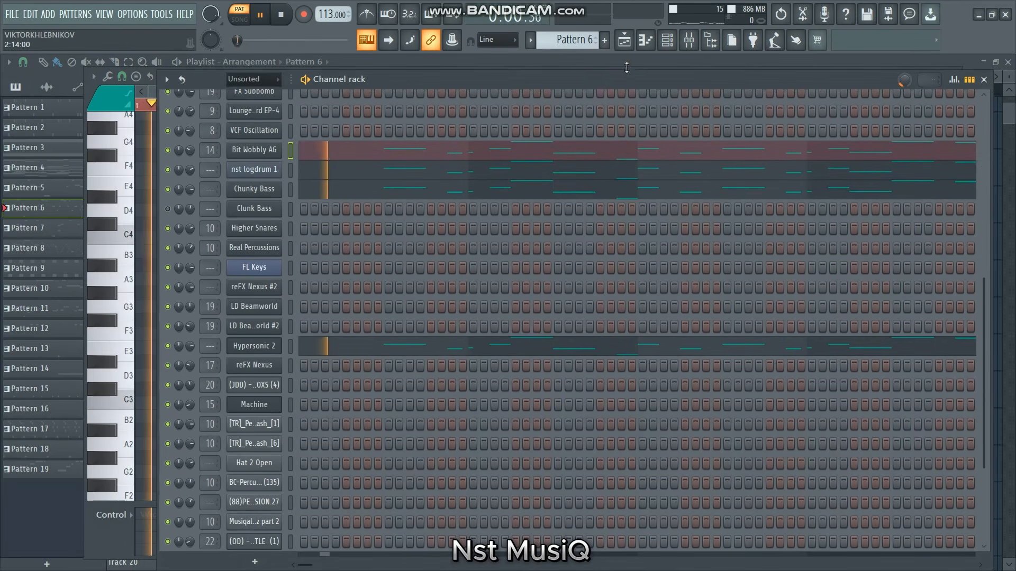
click(645, 40)
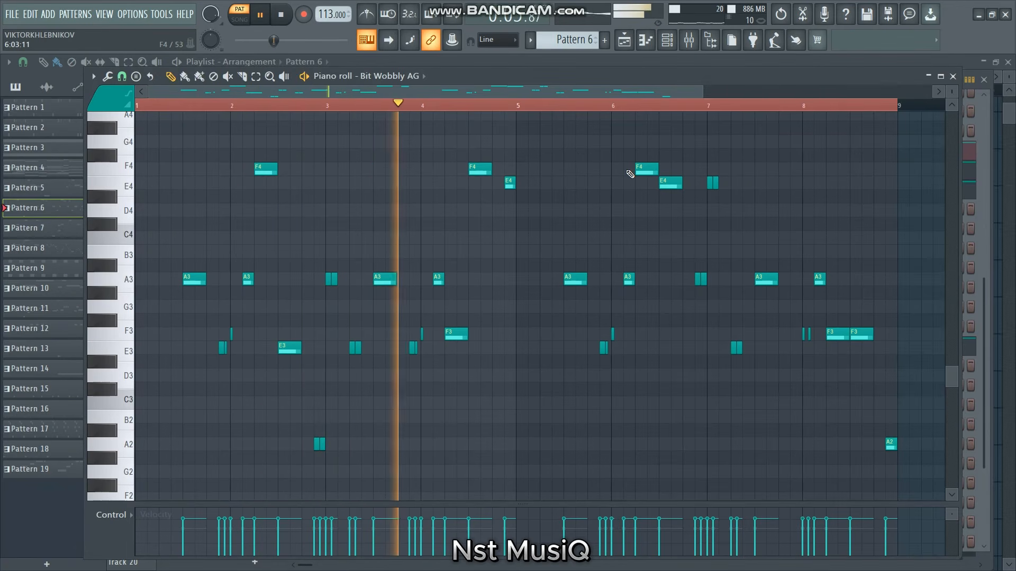
click(626, 49)
key(space)
Unmute Track 23 in the playlist and check its Pattern 19 clip in the piano roll.
scroll(513, 328, down, 10)
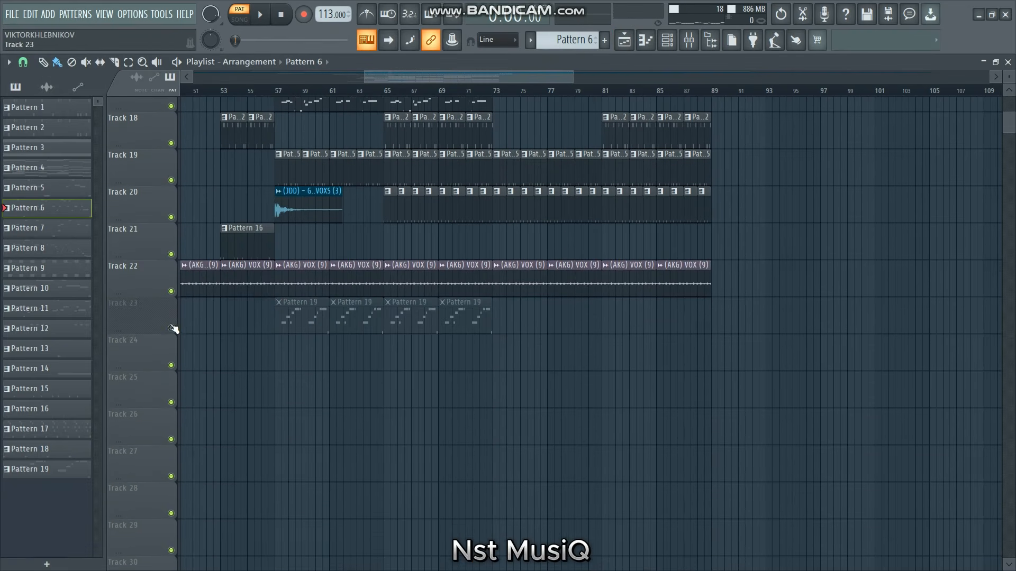
click(170, 328)
double_click(349, 315)
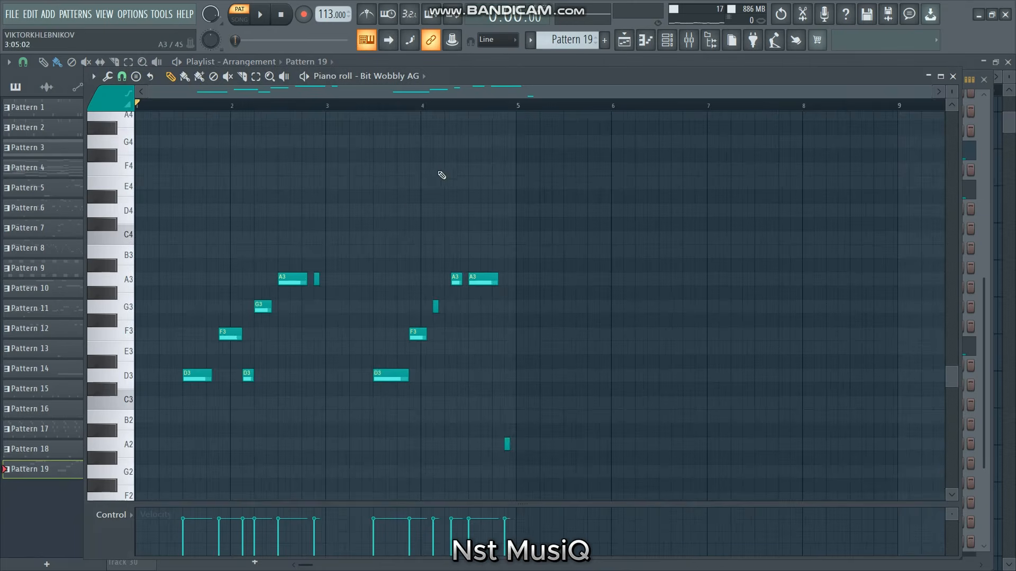
click(625, 41)
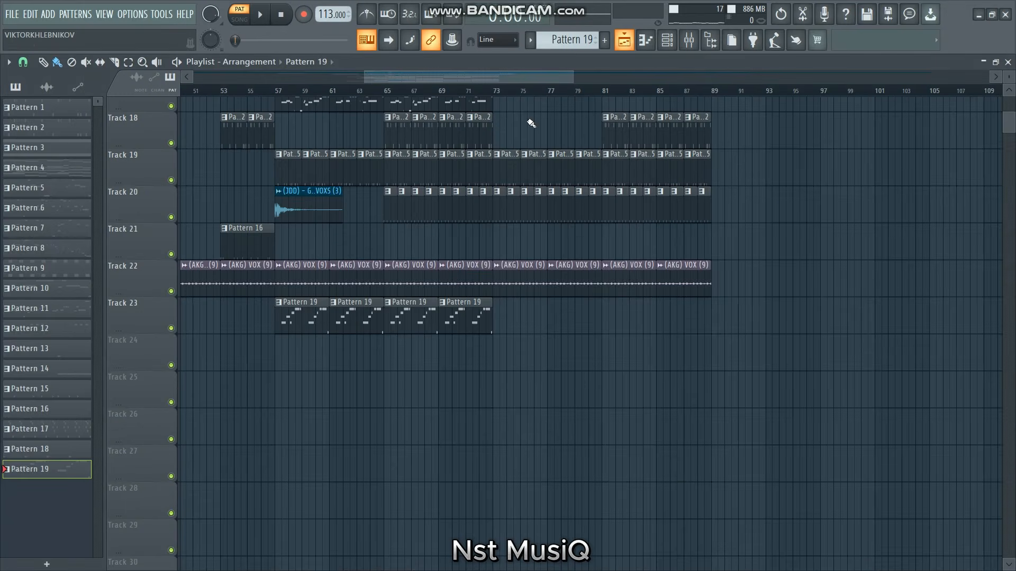
Reopen the Pattern 19 clip from Track 23 and audition its Bit Wobbly AG notes in a closer piano roll view.
double_click(360, 320)
drag(540, 92, 452, 92)
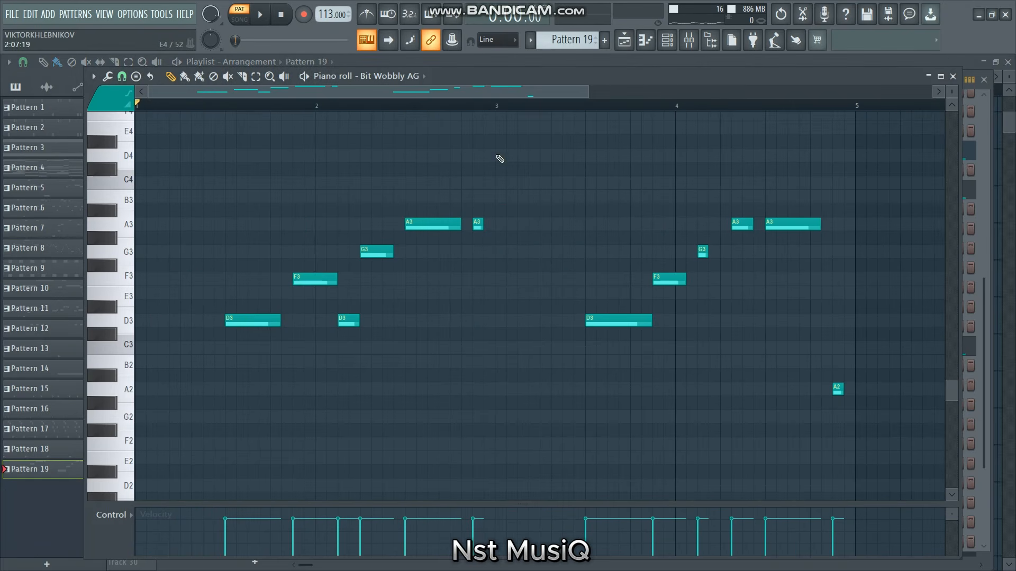
key(space)
key(space)
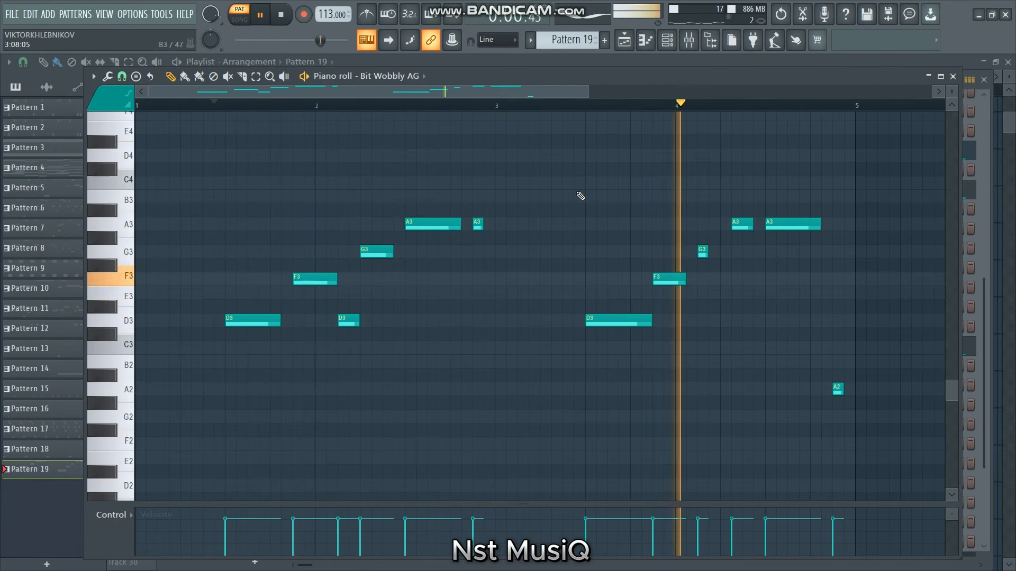
Stop the audition, return to the playlist and mute the four Pattern 19 clips on Track 23.
key(space)
click(666, 45)
click(625, 42)
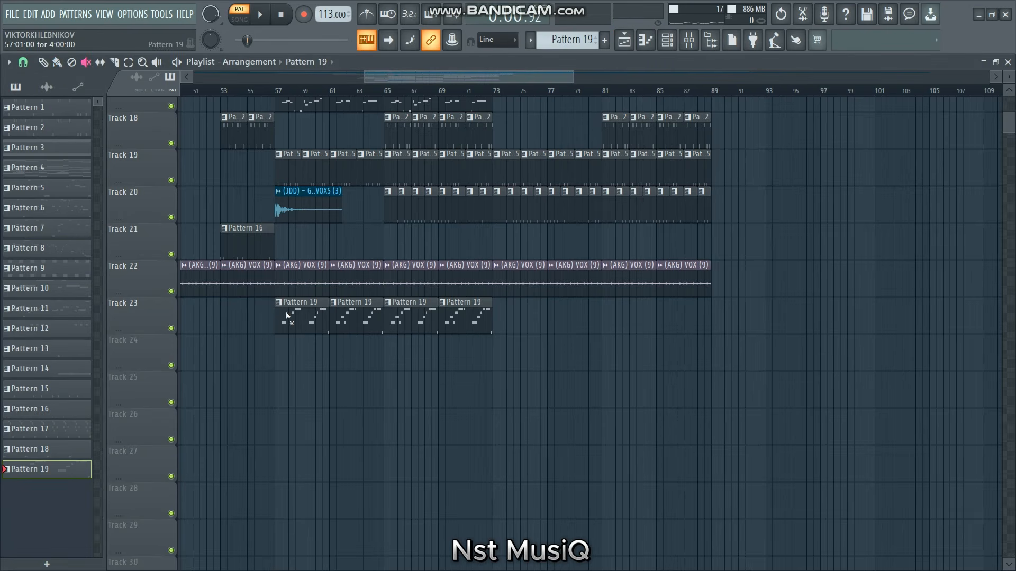
drag(286, 316, 724, 326)
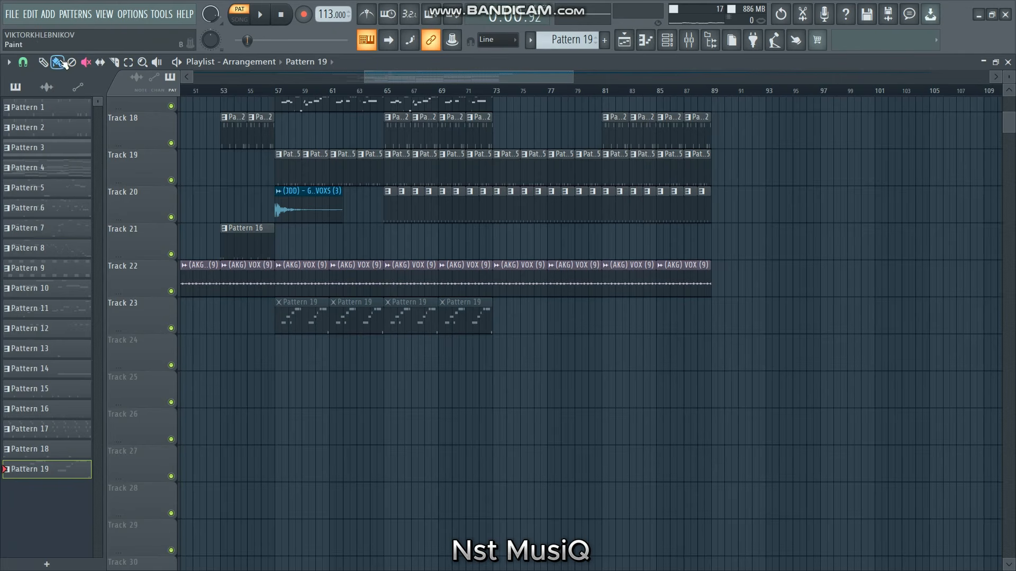
Check the Bit Wobbly AG notes of the Pattern 11 clip on Track 17, ending back in the playlist.
scroll(421, 205, up, 2)
double_click(356, 179)
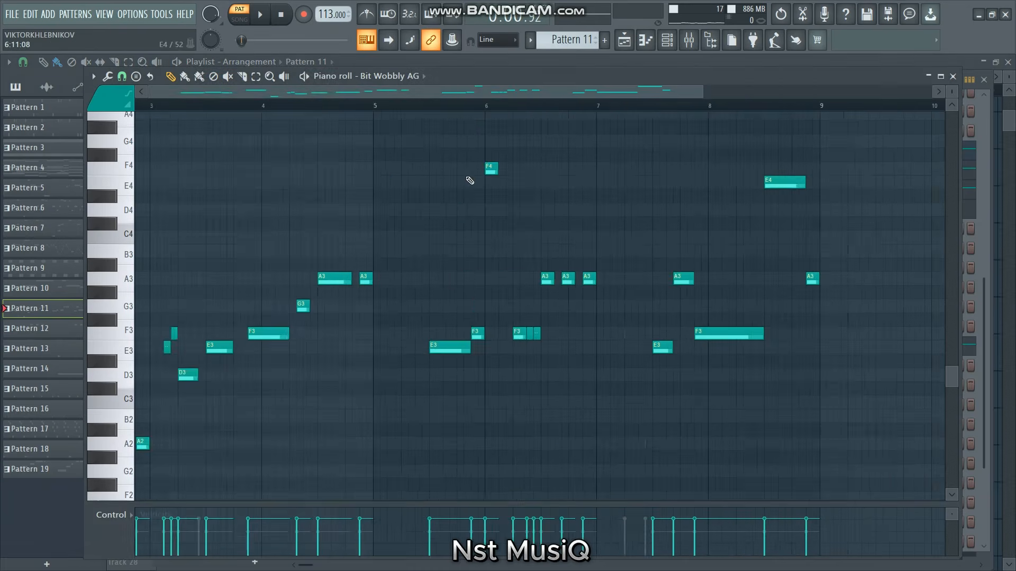
click(623, 45)
Switch to song mode and place the playlist's playback position at bar 25.
ctrl+right_click(584, 315)
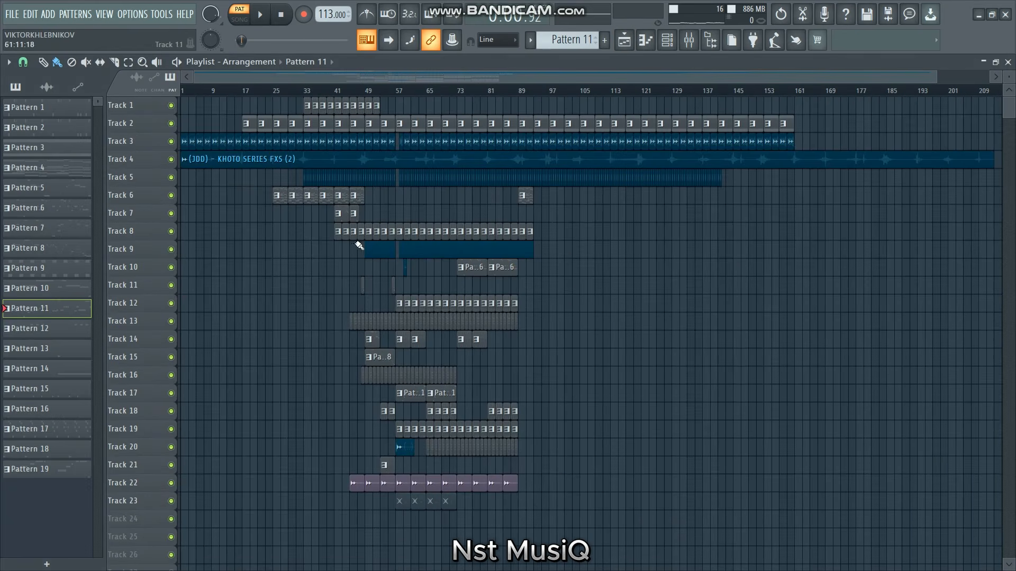
drag(262, 160, 676, 483)
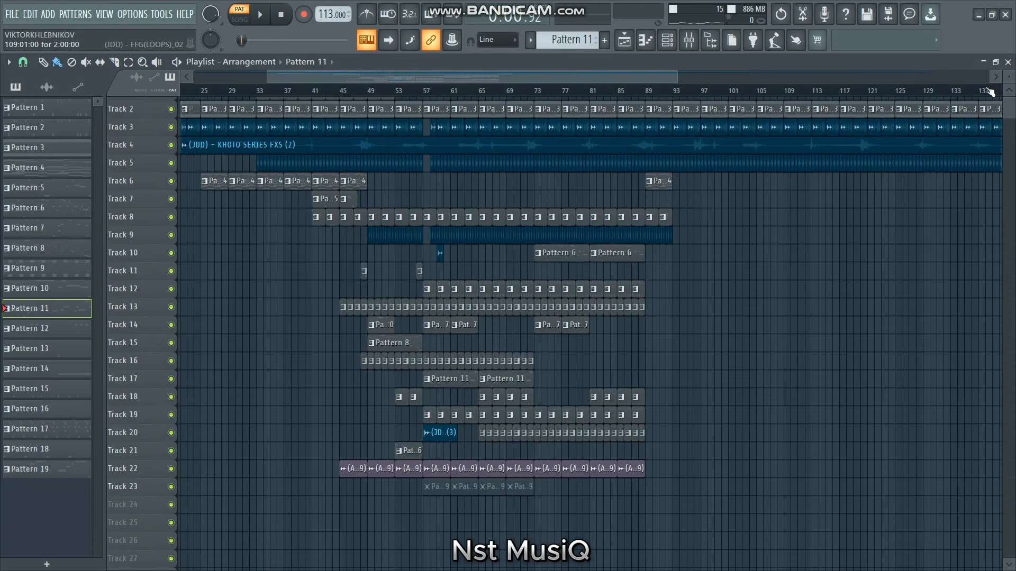
drag(1014, 80, 1014, 76)
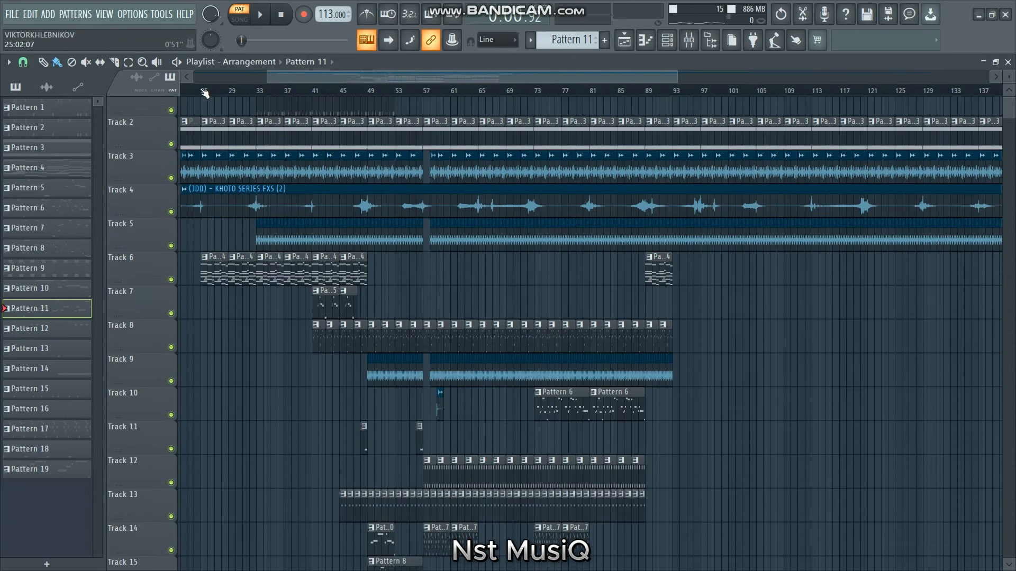
click(203, 94)
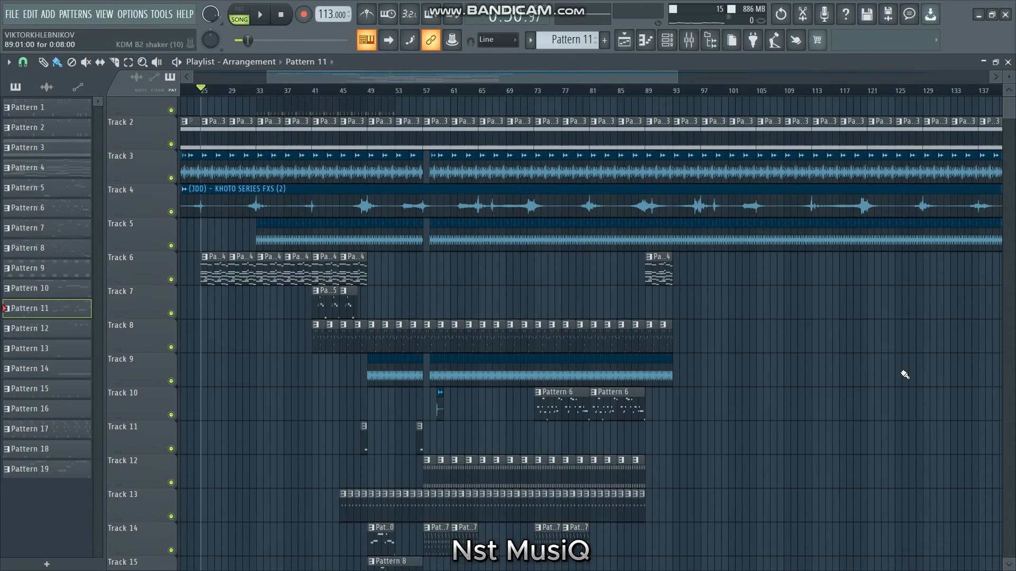
Review the full arrangement by going through all the playlist tracks from Track 1 to the last used one.
scroll(782, 378, down, 6)
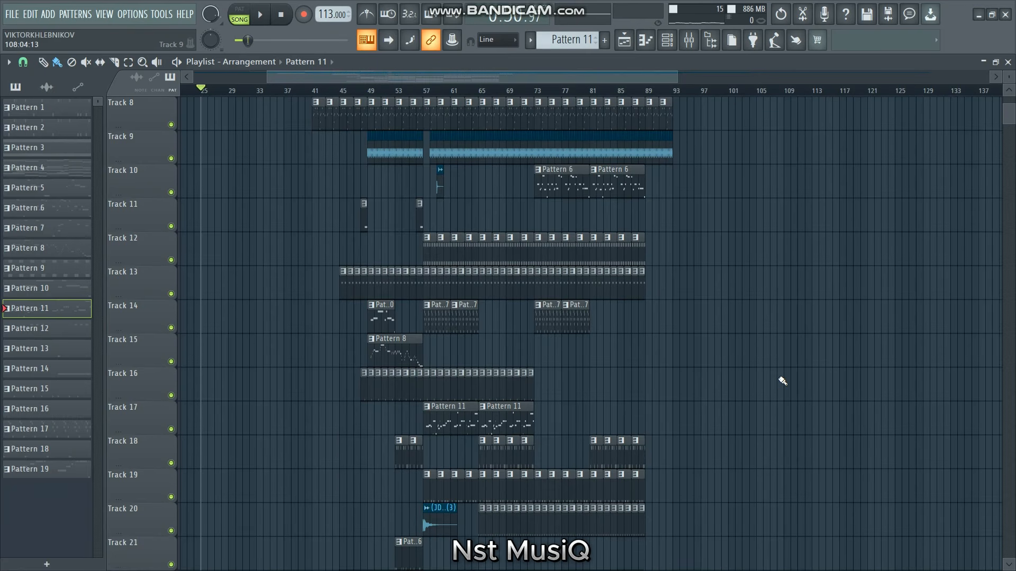
scroll(782, 380, down, 5)
scroll(782, 380, up, 10)
scroll(783, 380, up, 3)
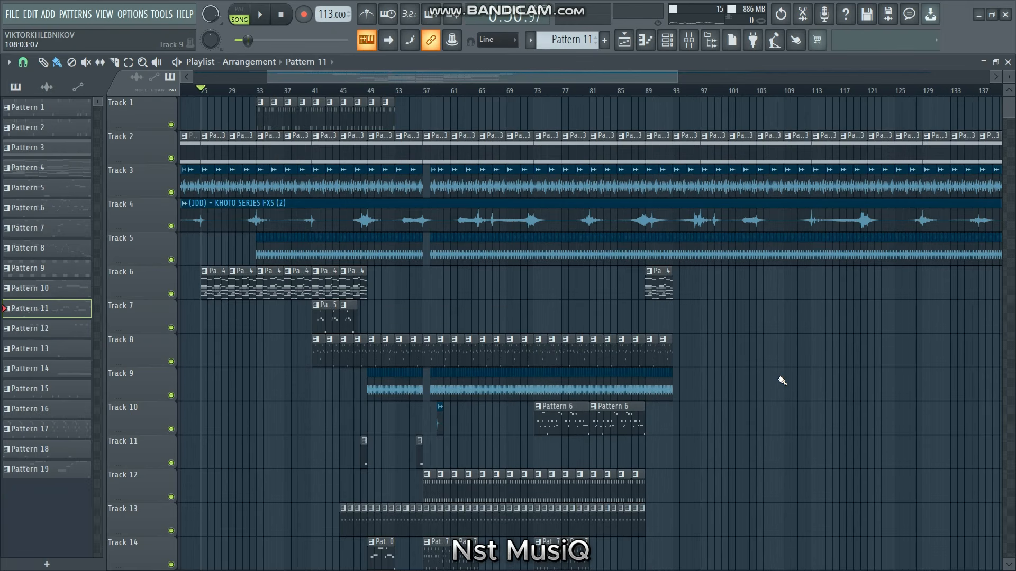
scroll(782, 380, down, 7)
scroll(782, 380, up, 7)
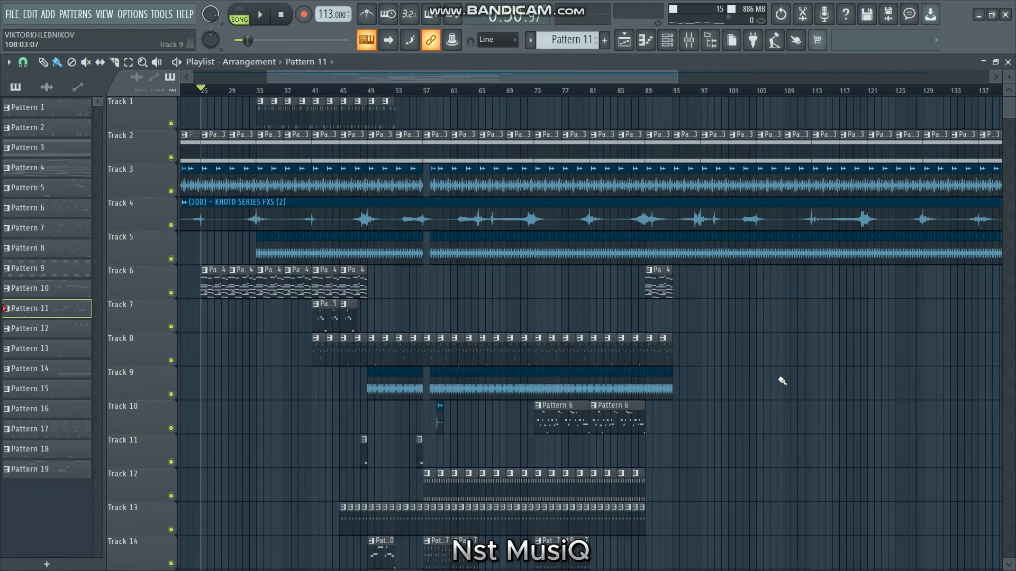
scroll(782, 380, down, 11)
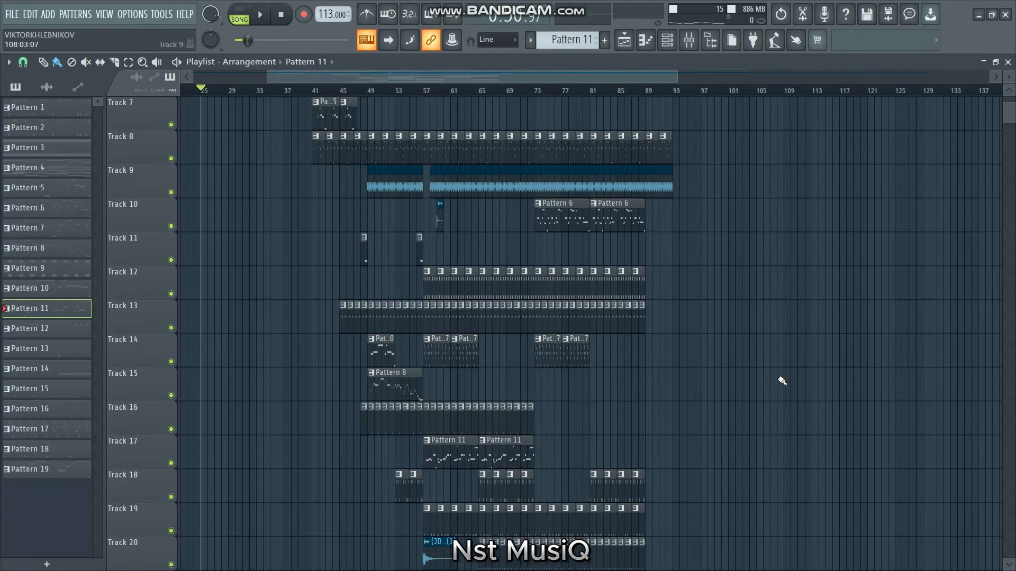
scroll(782, 380, up, 2)
scroll(783, 380, up, 9)
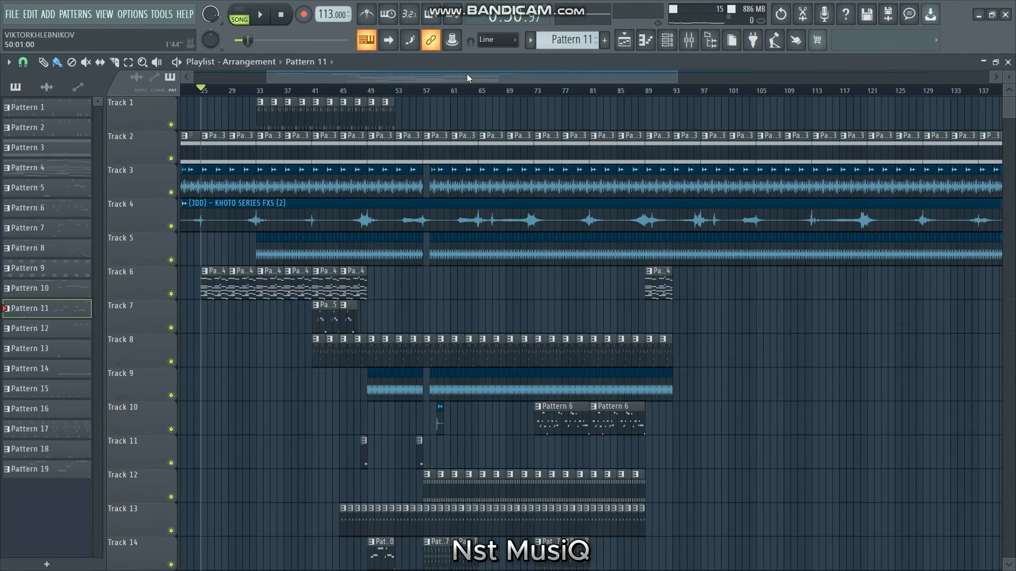
Play the song from bar 25 with the arrangement shown in a compact overview of its tracks.
drag(678, 82, 541, 102)
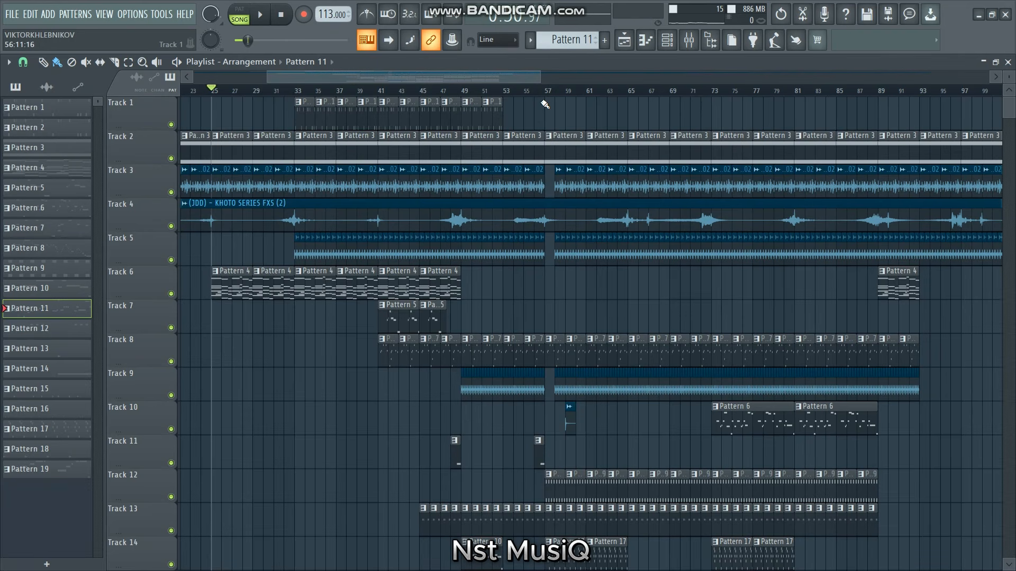
drag(541, 79, 671, 88)
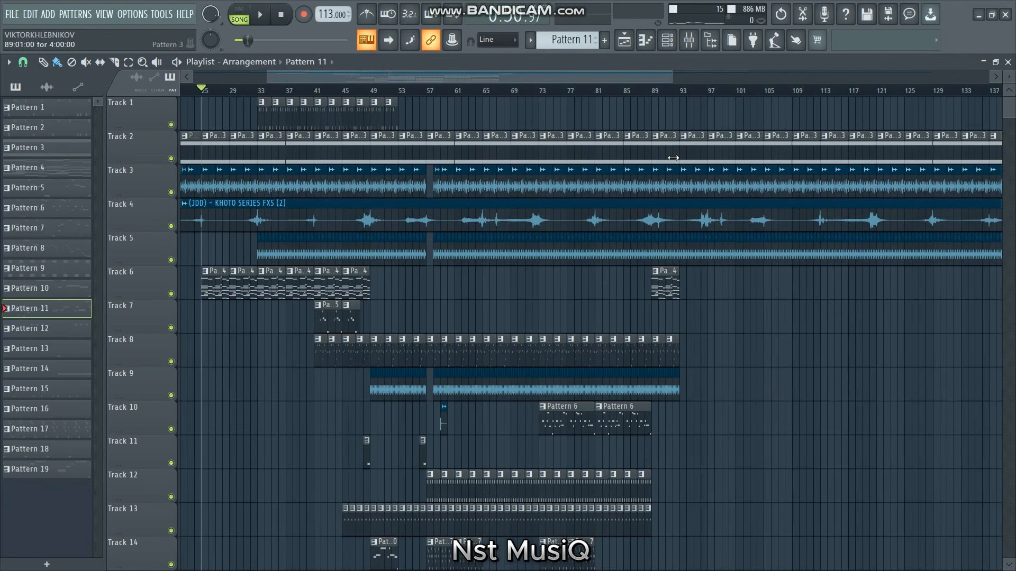
key(space)
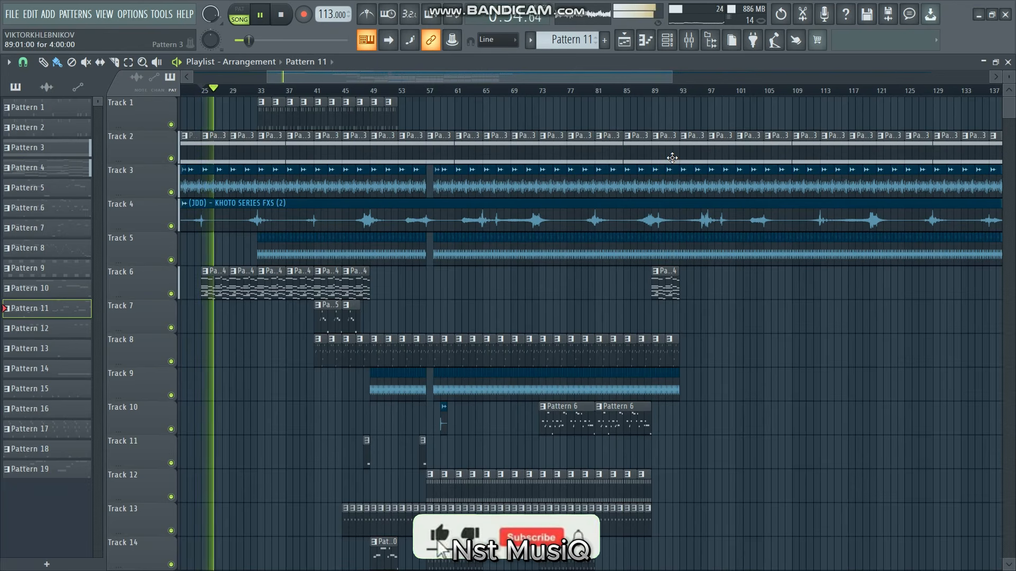
scroll(672, 158, down, 1)
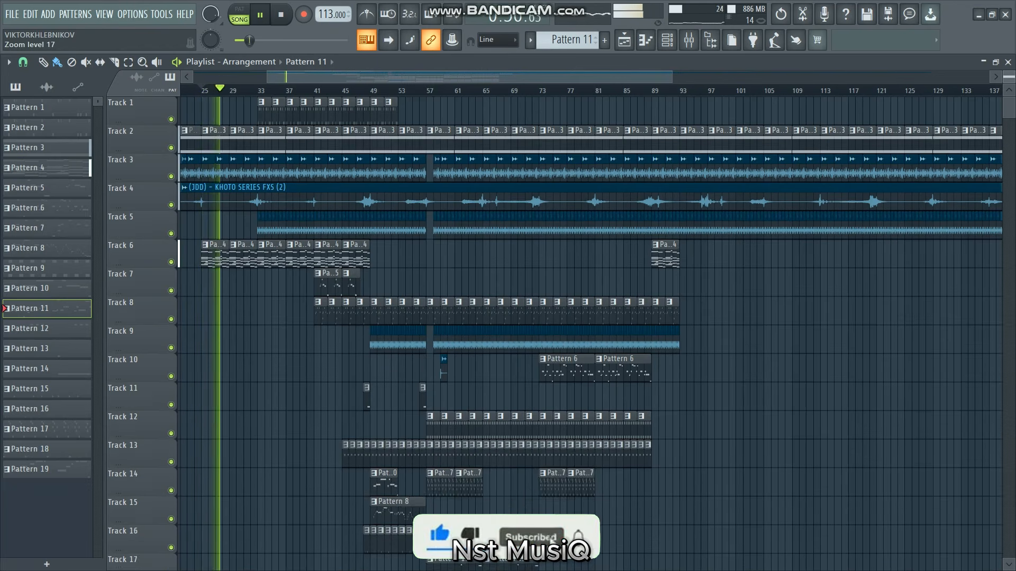
drag(1009, 76, 1009, 84)
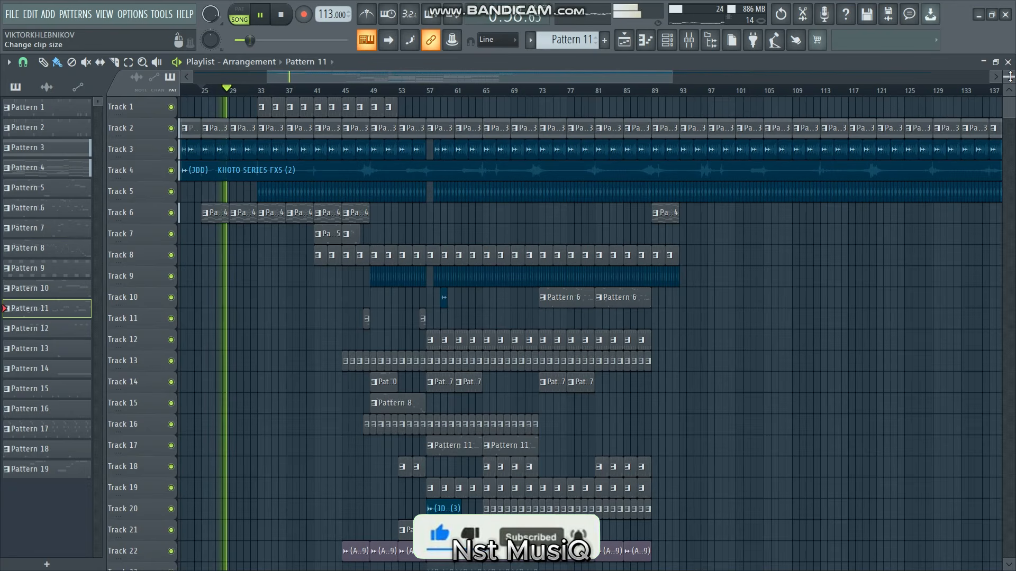